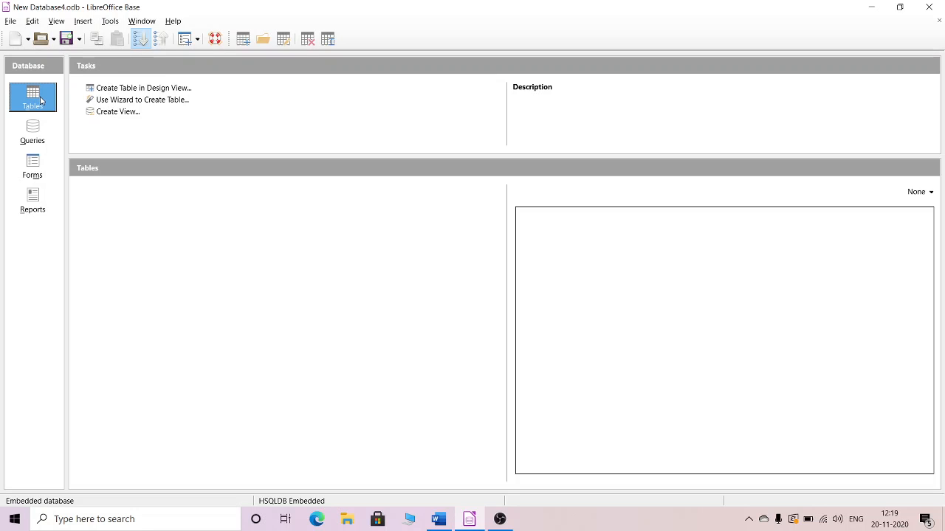
# Step: Start a new table in Design View and add an ID field of type Integer
pyautogui.click(142, 89)
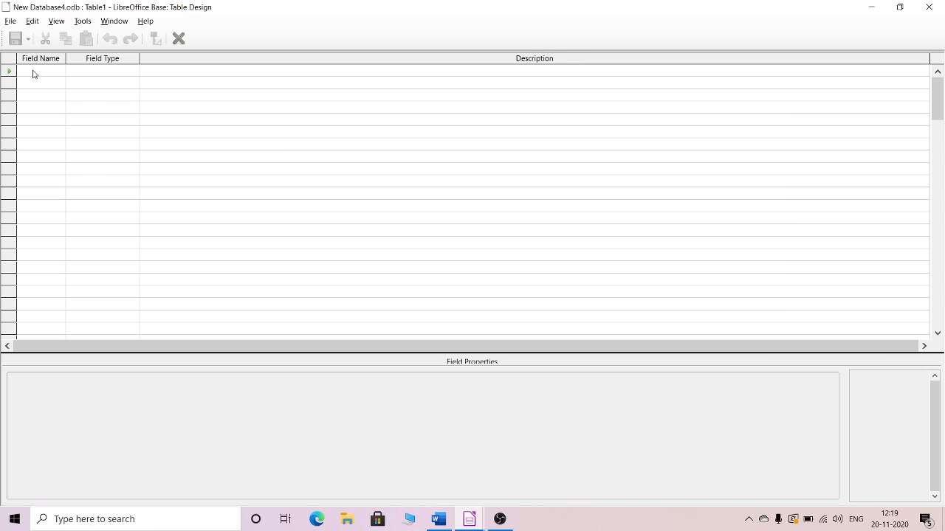
pyautogui.write('ID')
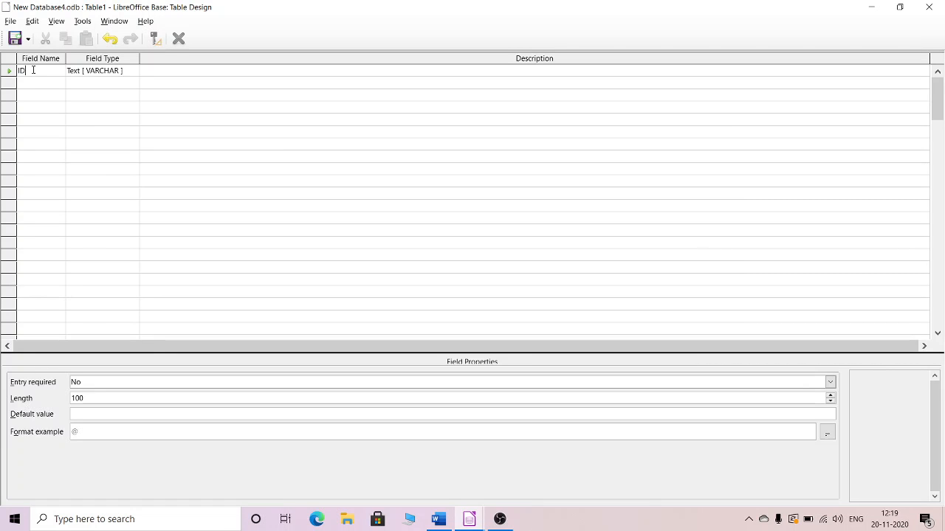
pyautogui.click(135, 71)
pyautogui.click(135, 71)
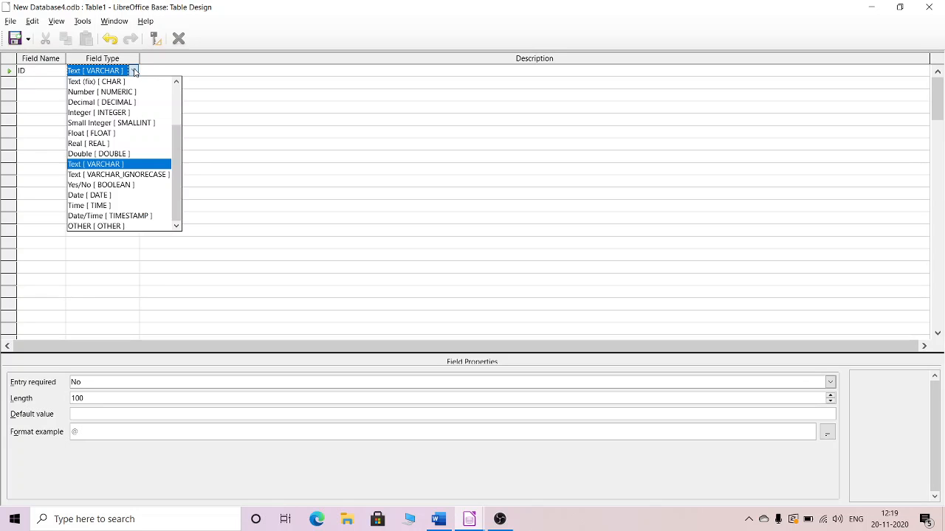
pyautogui.click(120, 112)
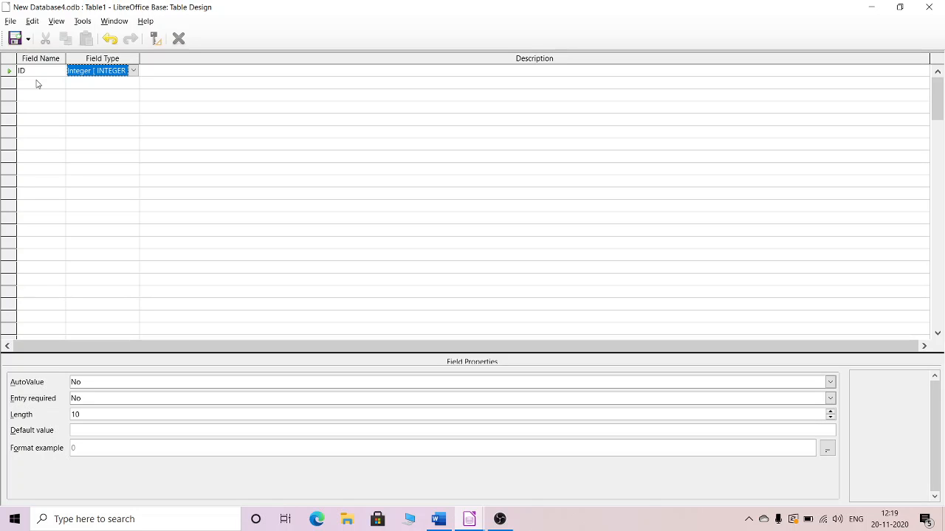
# Step: Add a second field named Roll_No with the Integer type
pyautogui.click(37, 82)
pyautogui.write('Ro')
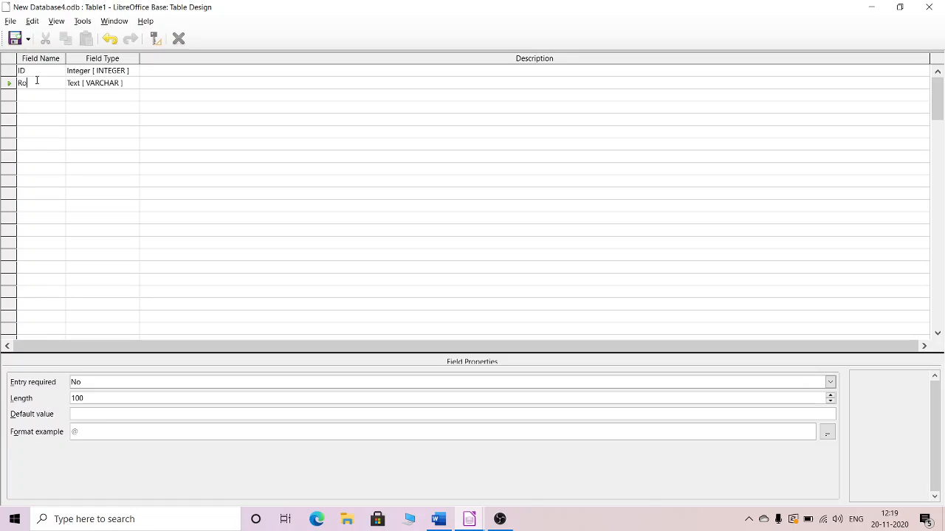
pyautogui.write('ll_No')
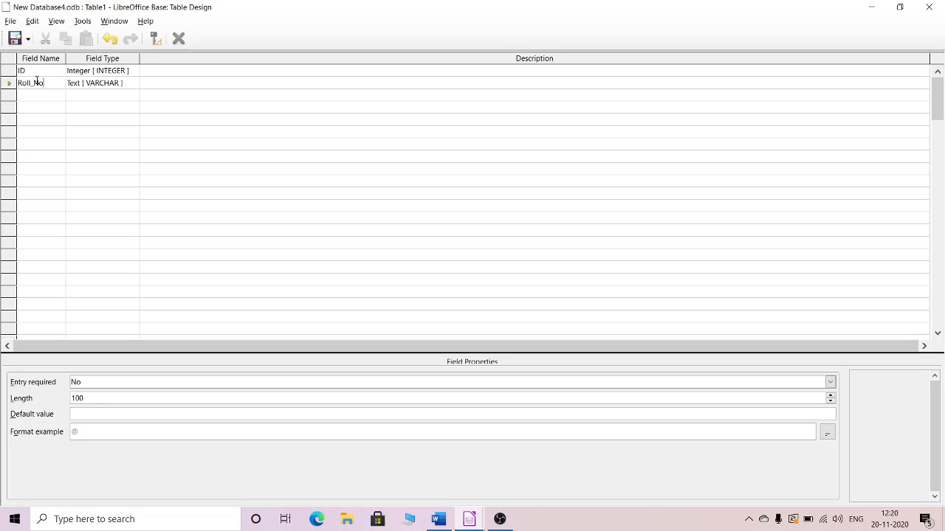
pyautogui.click(135, 83)
pyautogui.click(103, 125)
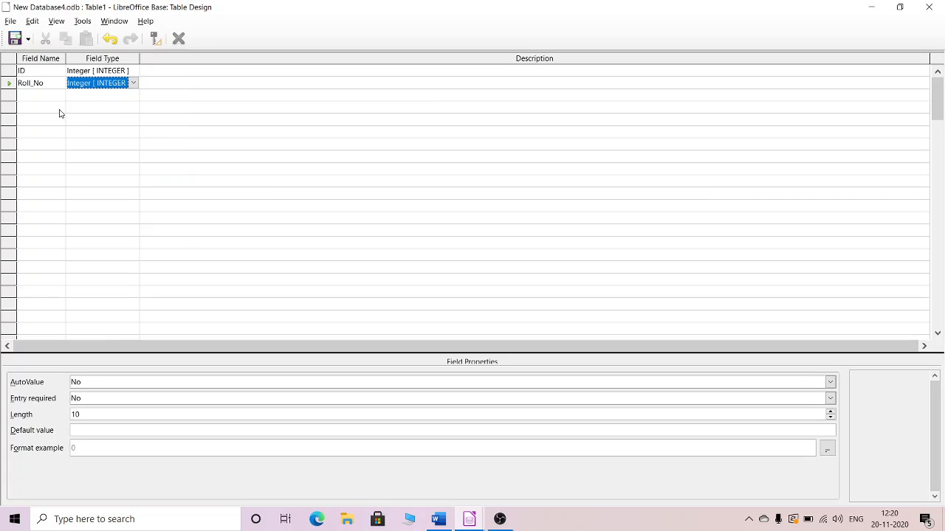
# Step: Add a third field called Name, keeping the default Text [VARCHAR] type and length
pyautogui.click(43, 103)
pyautogui.click(43, 97)
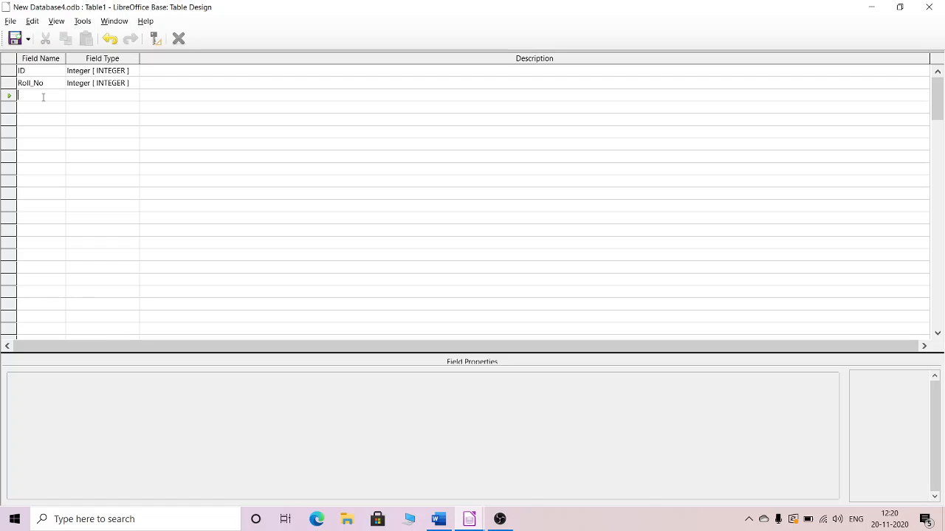
pyautogui.write('NM')
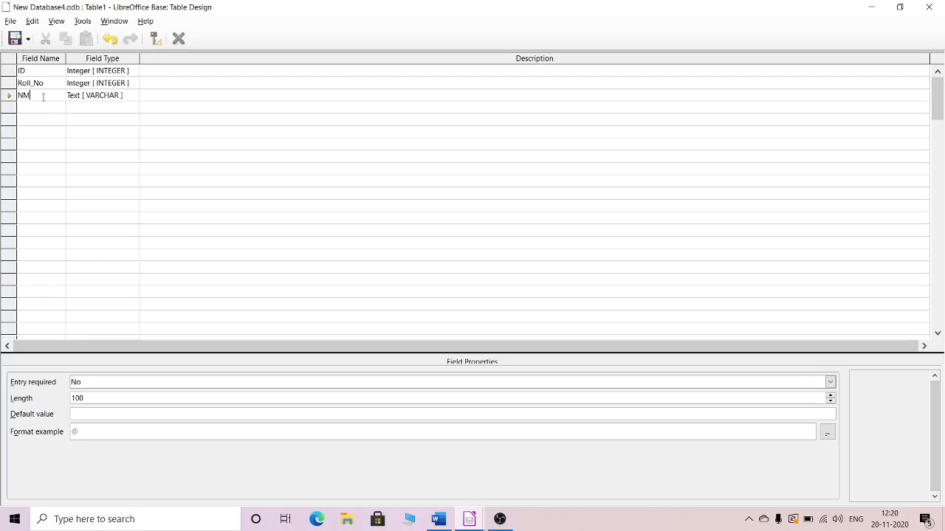
pyautogui.press('BackSpace')
pyautogui.write('AME')
pyautogui.press('BackSpace')
pyautogui.press('BackSpace')
pyautogui.press('BackSpace')
pyautogui.write('ame')
pyautogui.click(101, 398)
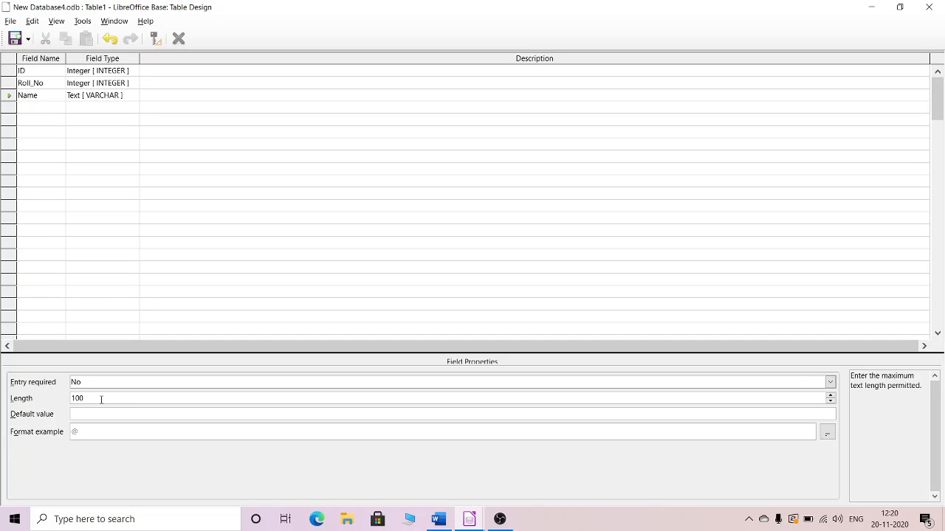
# Step: Add a Class text field below Name and set its length to 20
pyautogui.click(51, 107)
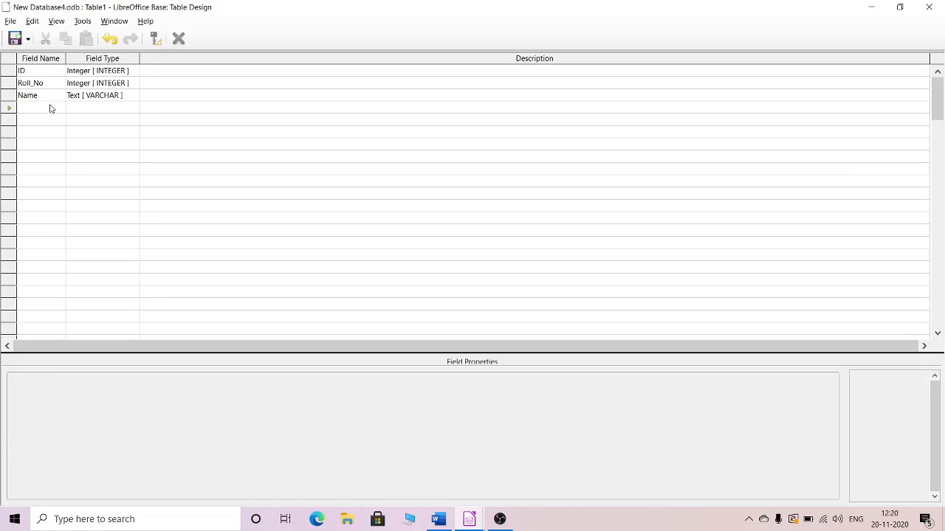
pyautogui.write('Class')
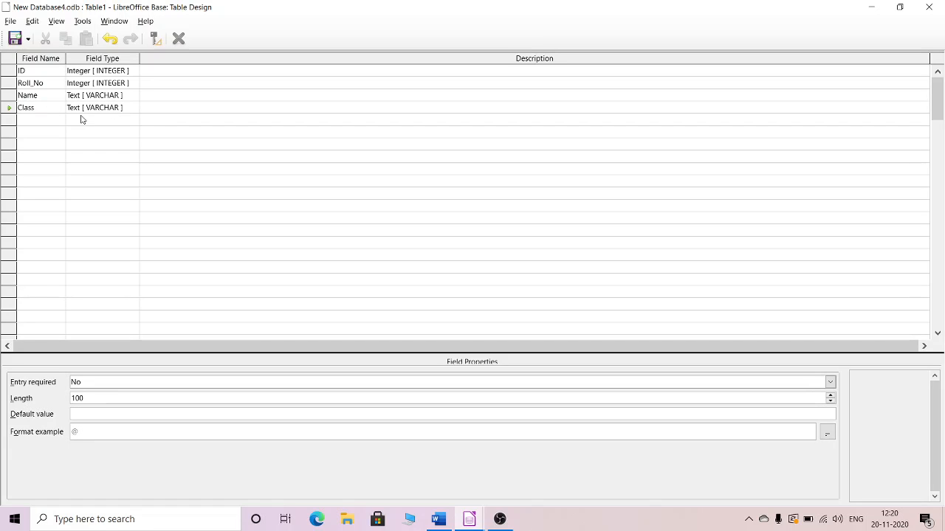
pyautogui.click(116, 398)
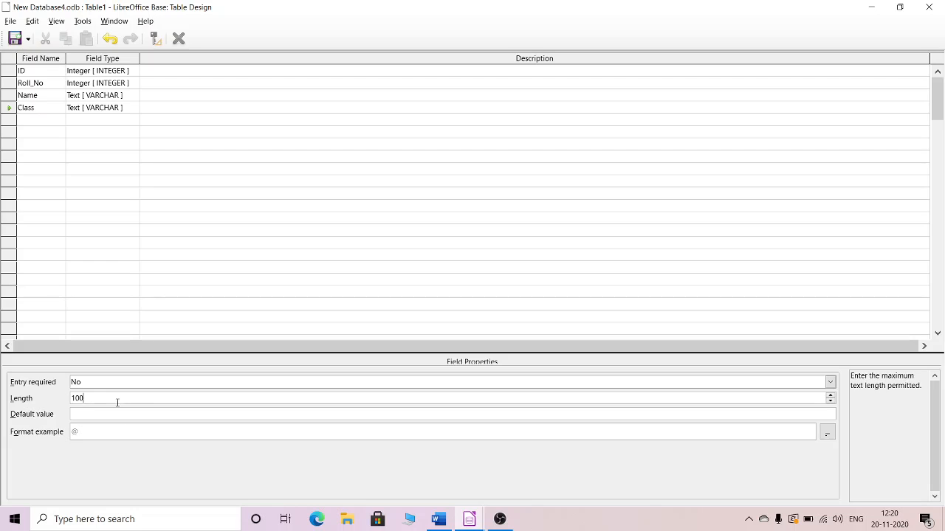
pyautogui.moveTo(116, 399); pyautogui.dragTo(53, 405)
pyautogui.write('20')
# Step: Make the Roll_No field mandatory by setting its Entry required property to Yes
pyautogui.click(96, 89)
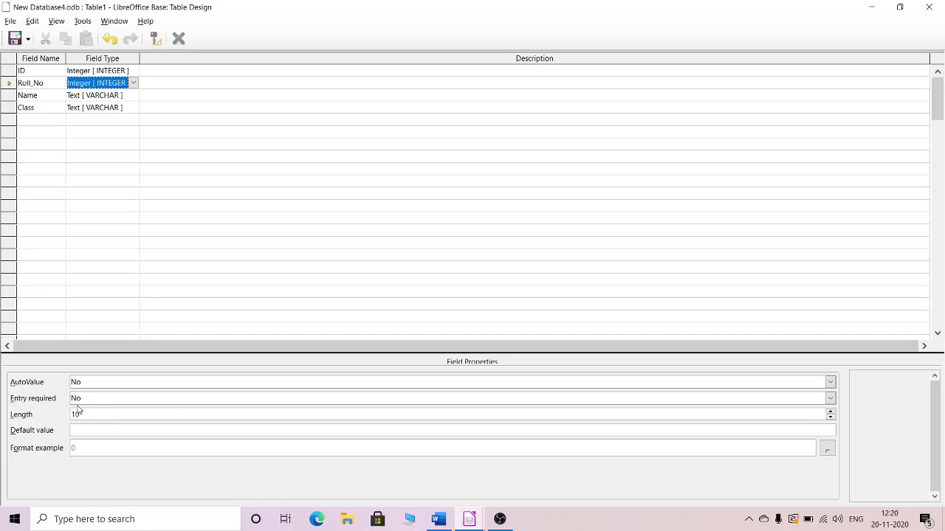
pyautogui.click(811, 403)
pyautogui.click(804, 403)
pyautogui.click(173, 411)
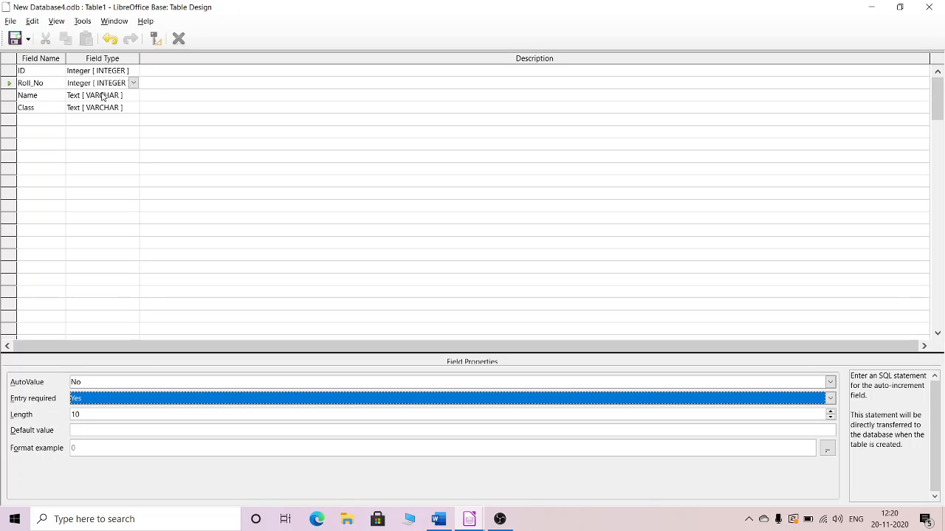
# Step: Set Entry required to Yes for both the Name and Class fields
pyautogui.click(33, 99)
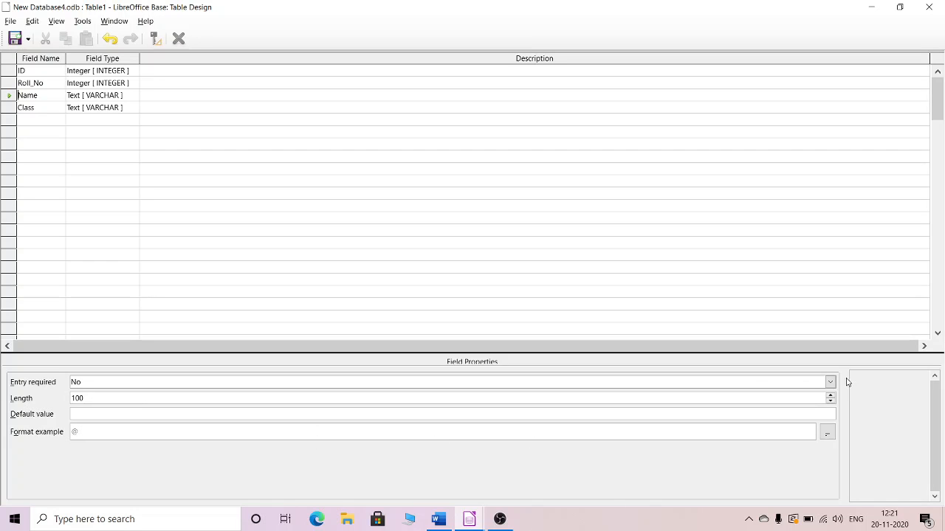
pyautogui.click(831, 384)
pyautogui.click(152, 392)
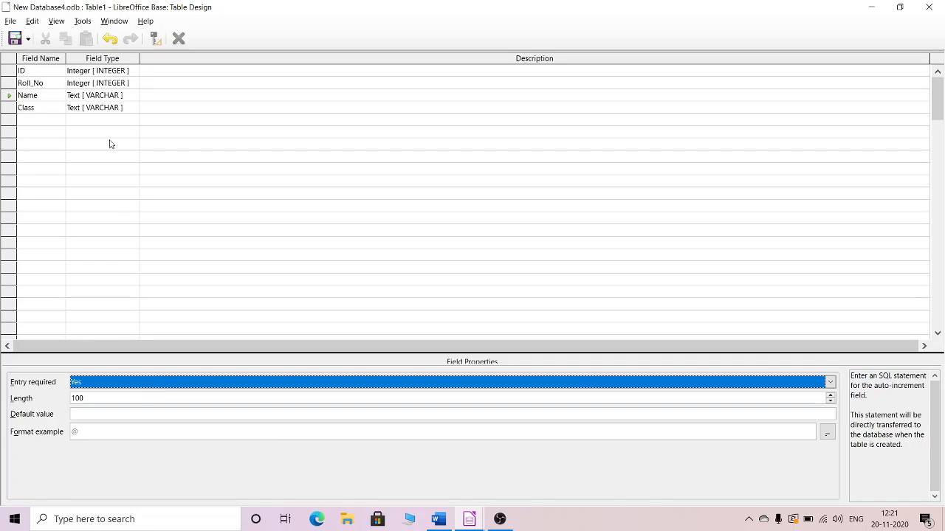
pyautogui.click(86, 99)
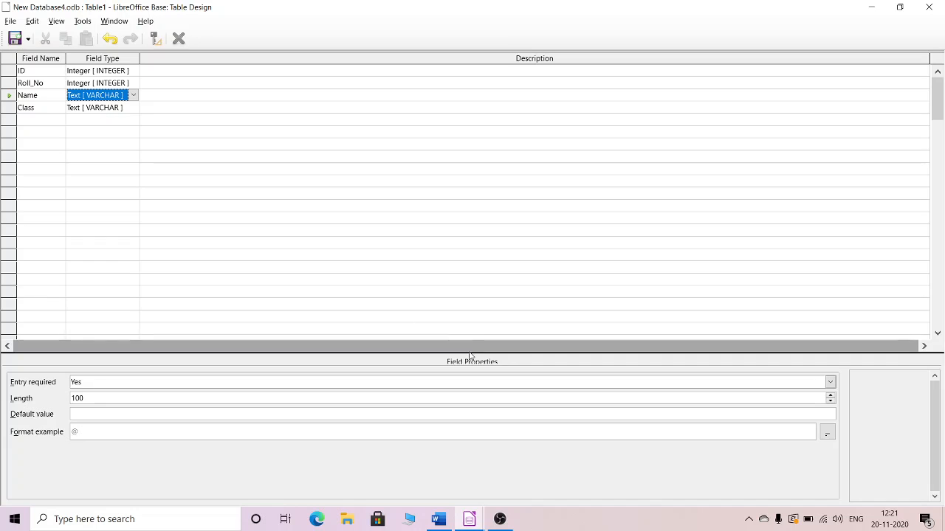
pyautogui.click(82, 111)
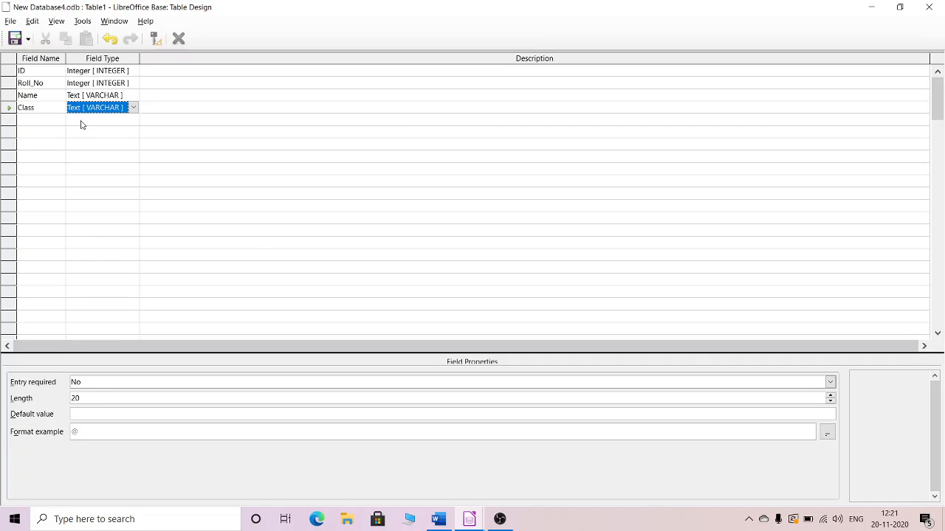
pyautogui.click(829, 382)
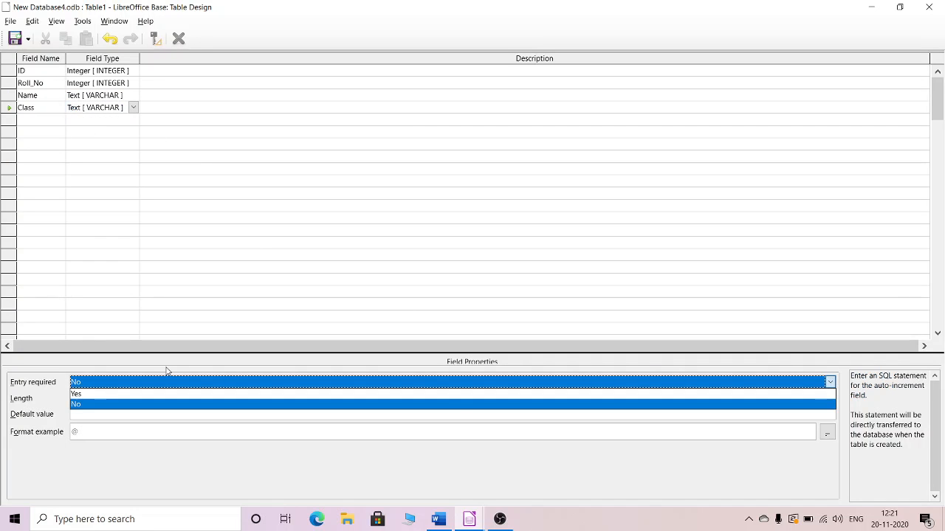
pyautogui.click(86, 396)
# Step: Add a Section text field with length 20 and Entry required set to Yes
pyautogui.click(31, 119)
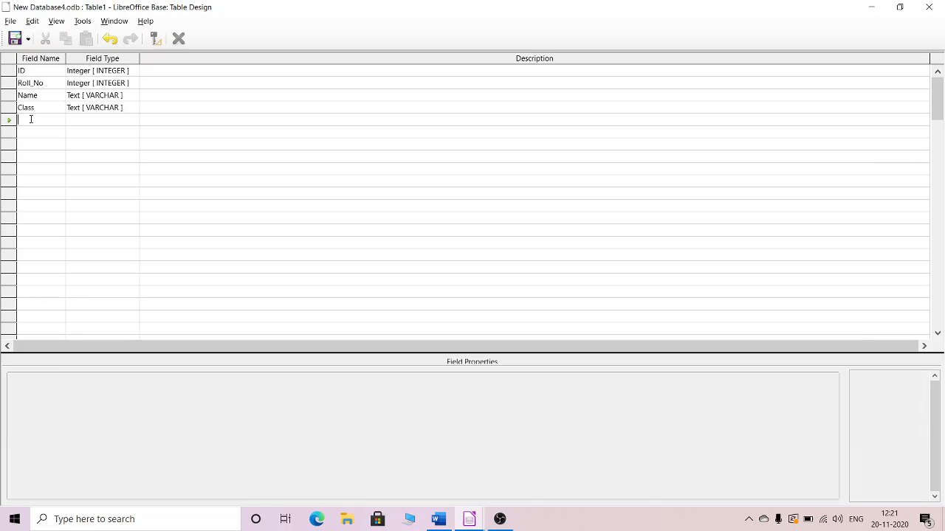
pyautogui.write('Section')
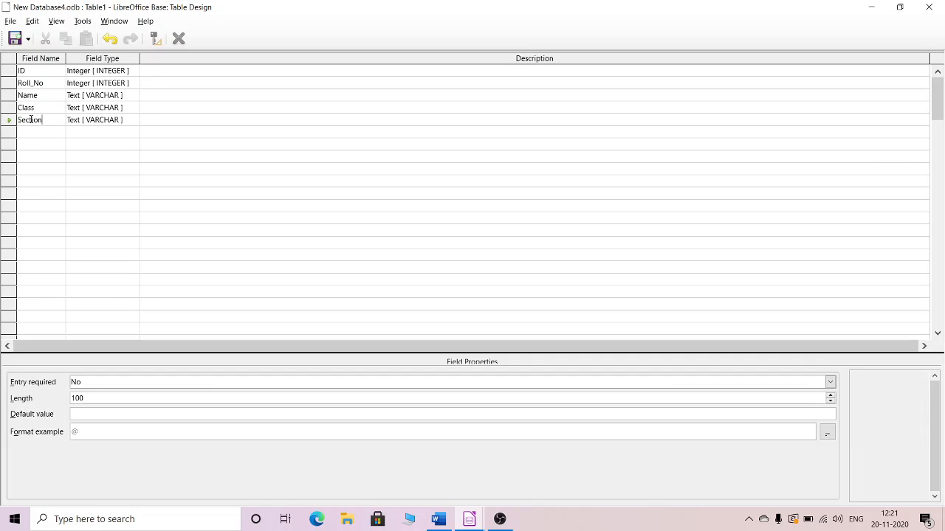
pyautogui.moveTo(99, 396); pyautogui.dragTo(43, 417)
pyautogui.write('20')
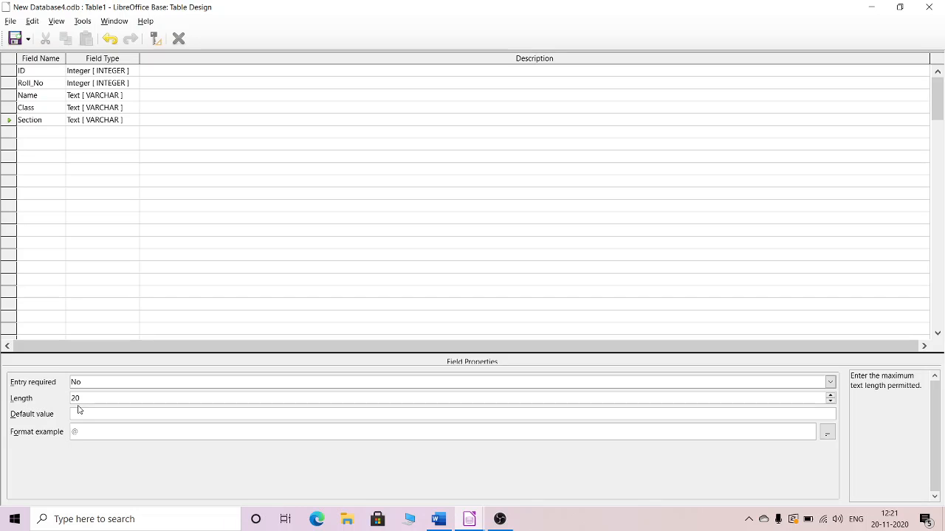
pyautogui.click(831, 382)
pyautogui.click(132, 399)
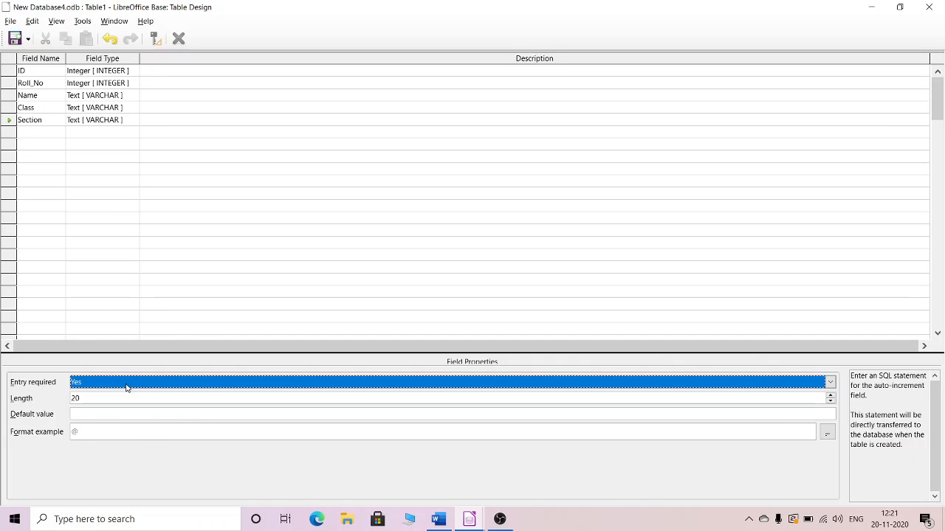
# Step: Add an Email text field and enter "no email id" as its default value
pyautogui.click(27, 132)
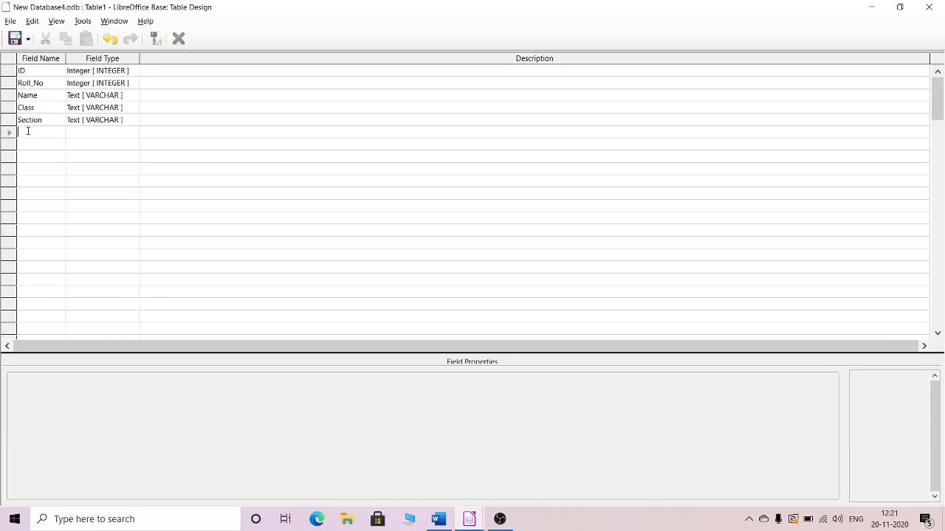
pyautogui.write('E-')
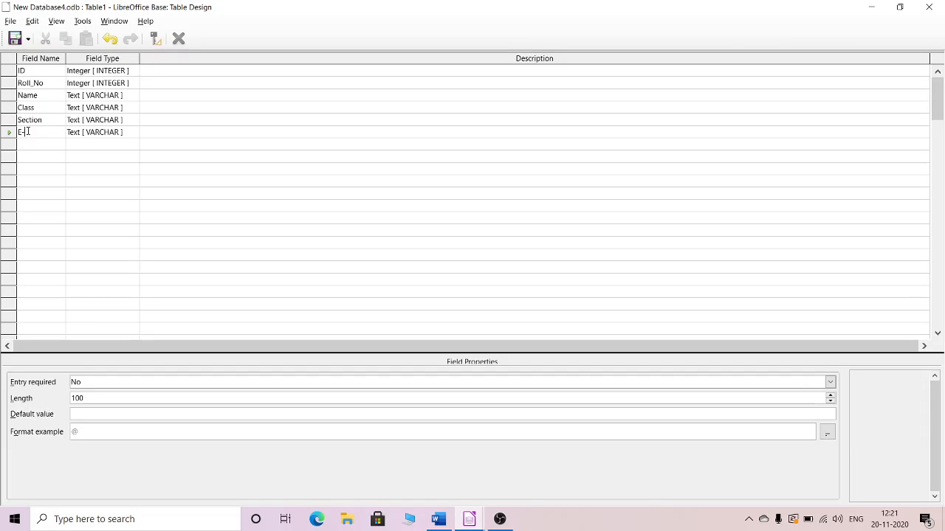
pyautogui.press('BackSpace')
pyautogui.write('mail')
pyautogui.click(90, 414)
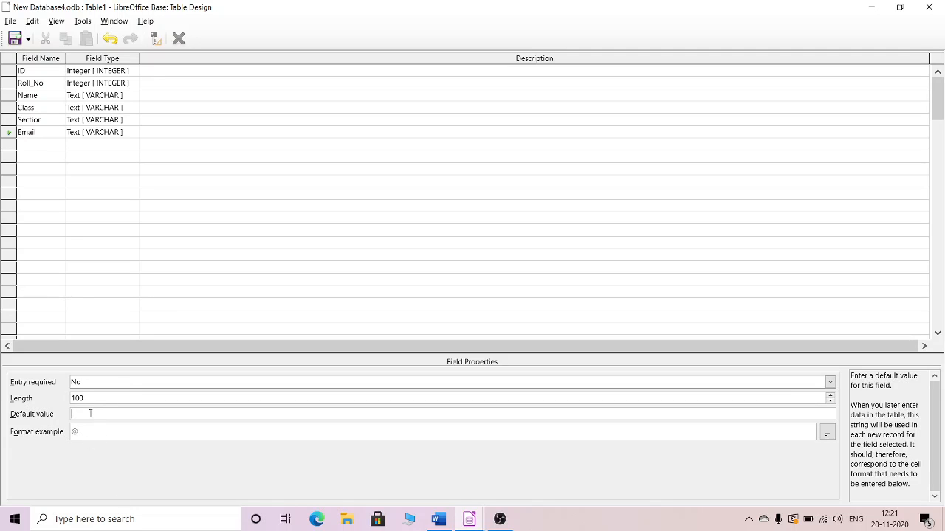
pyautogui.write('no ema')
pyautogui.write('al id')
pyautogui.moveTo(104, 414); pyautogui.dragTo(86, 414)
pyautogui.write('maili')
pyautogui.moveTo(169, 414); pyautogui.dragTo(2, 412)
# Step: Make the ID field the table's primary key and check that the setting is active
pyautogui.rightClick(6, 71)
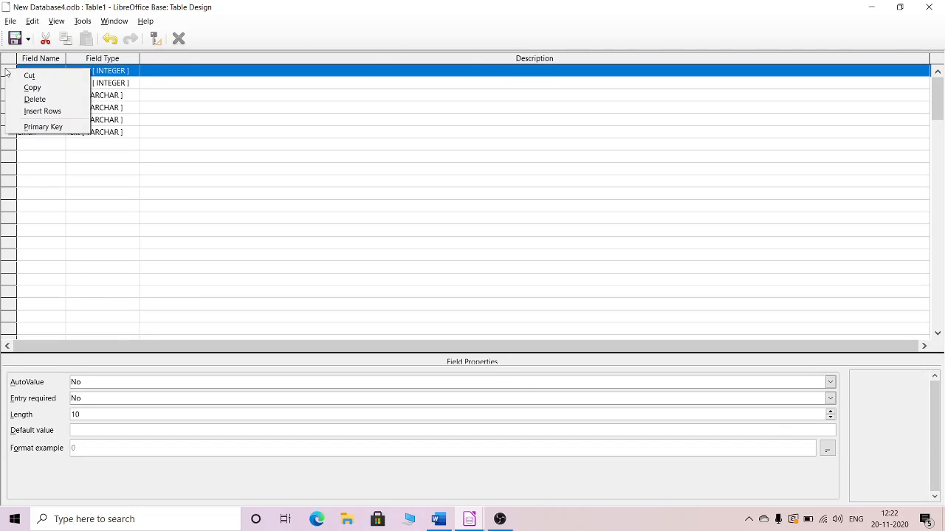
pyautogui.click(43, 127)
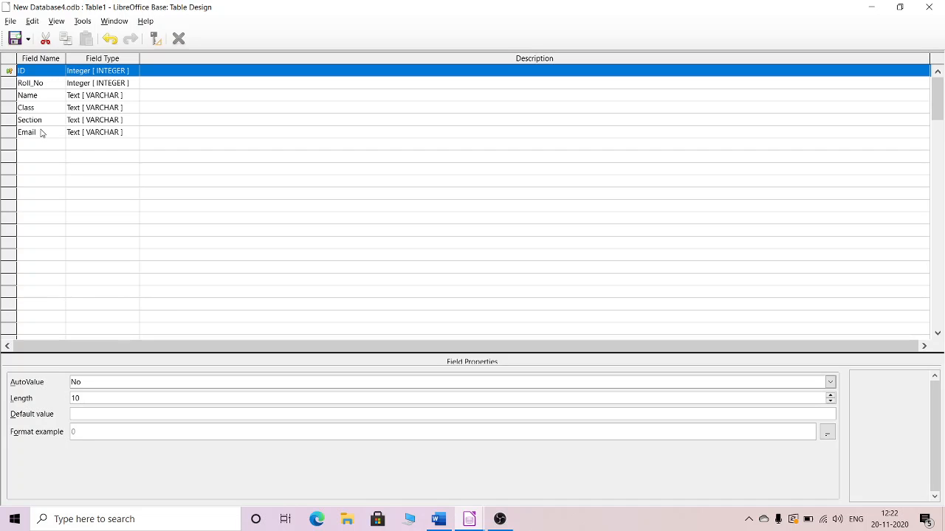
pyautogui.rightClick(10, 74)
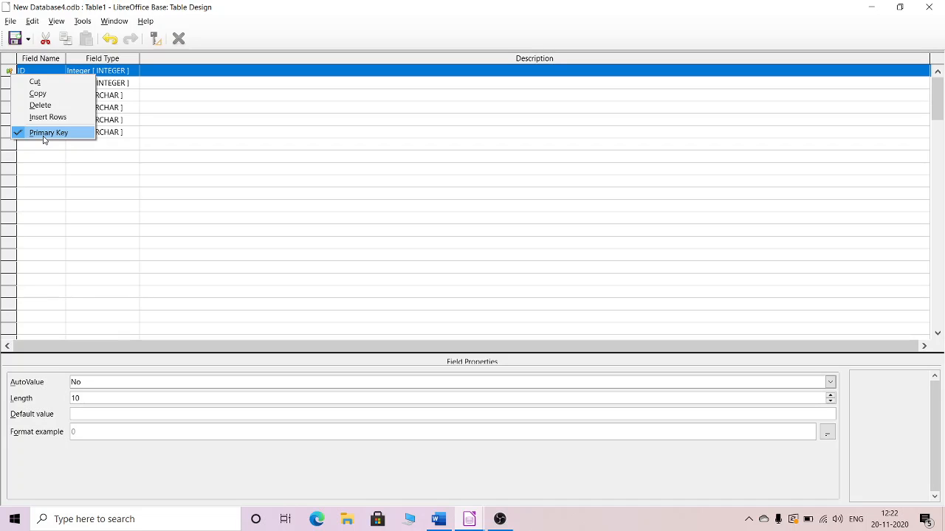
pyautogui.click(63, 159)
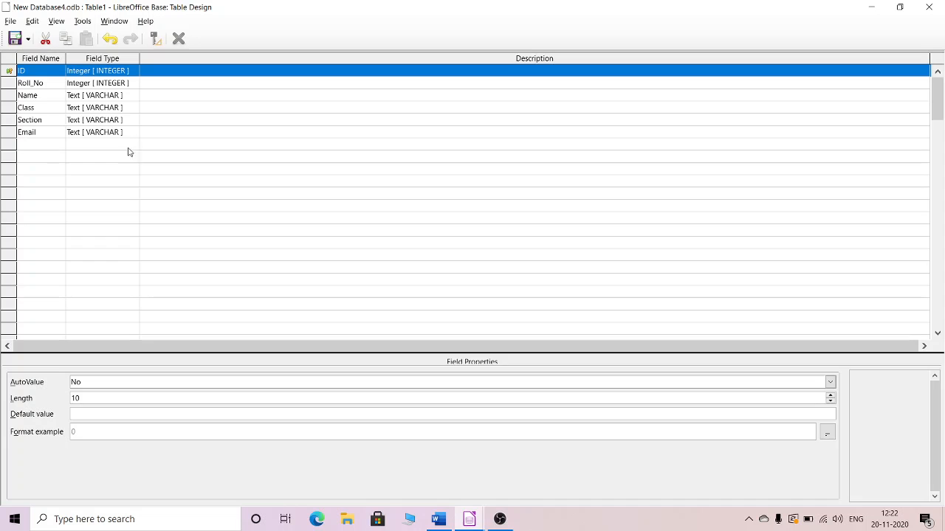
# Step: Close the table design and save the table under the name student
pyautogui.click(929, 7)
pyautogui.click(426, 285)
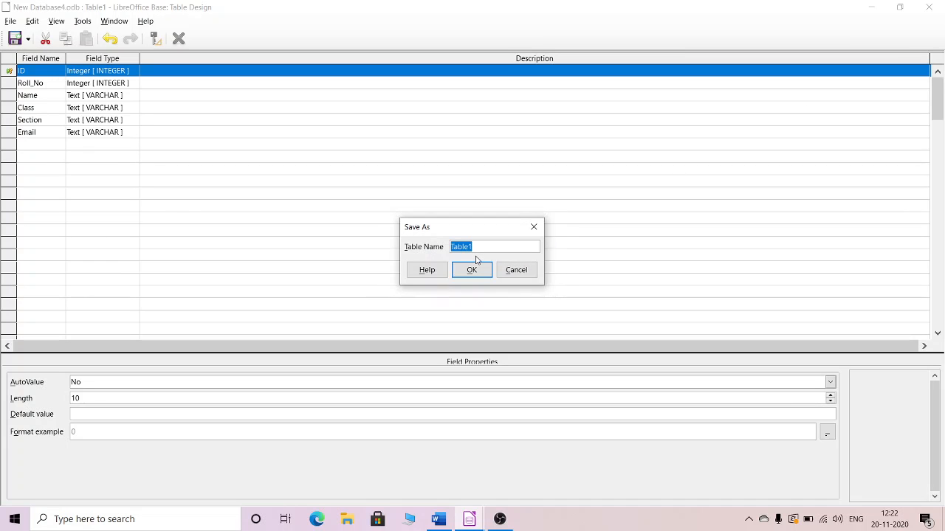
pyautogui.write('student')
pyautogui.click(473, 271)
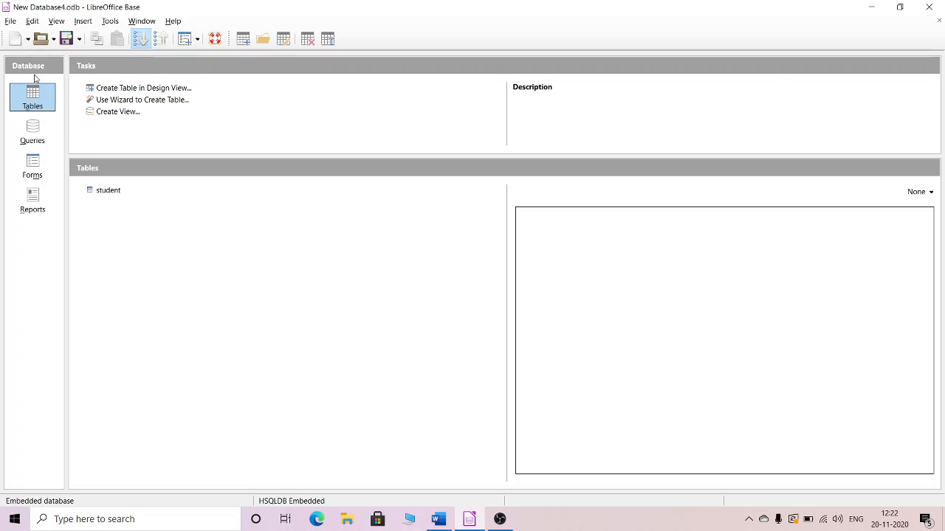
# Step: Start another new table in Design View
pyautogui.click(99, 102)
pyautogui.click(129, 90)
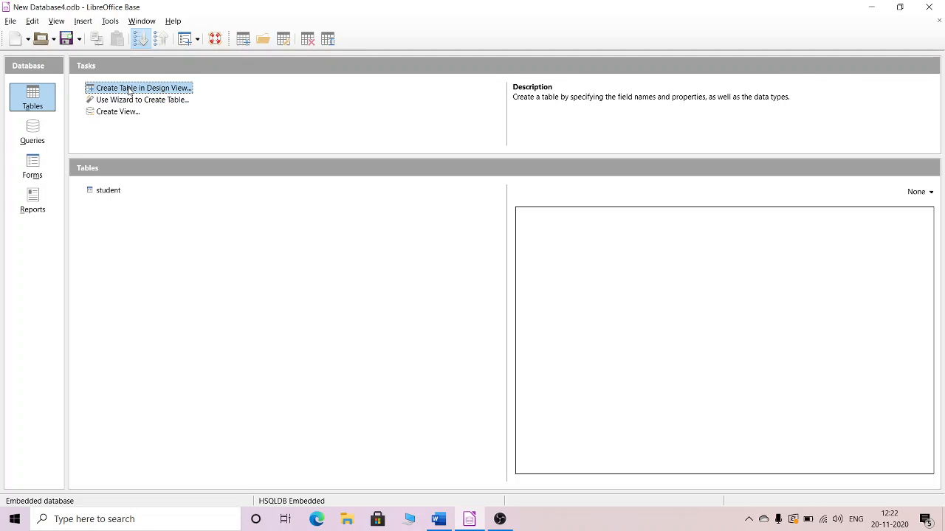
pyautogui.doubleClick(129, 90)
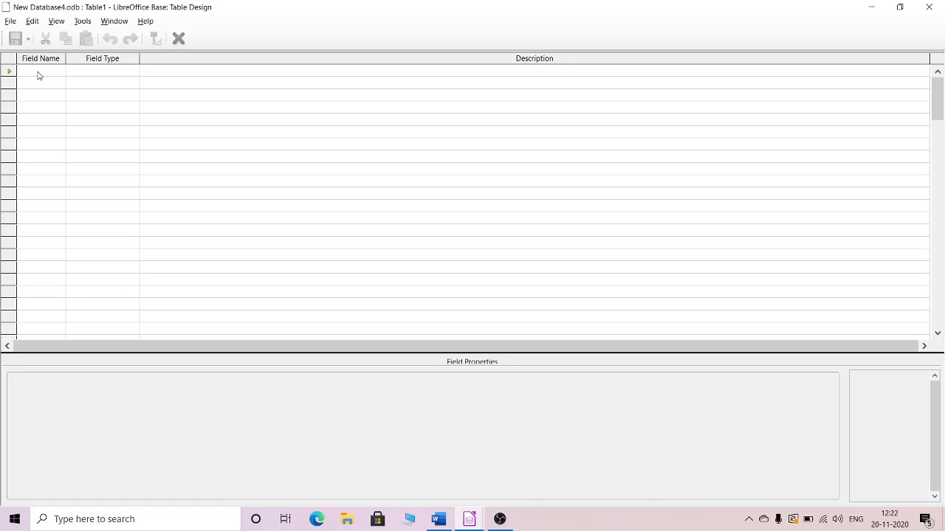
# Step: Add an ID field as the first field of the new table and set its type to Integer
pyautogui.click(36, 72)
pyautogui.write('ID')
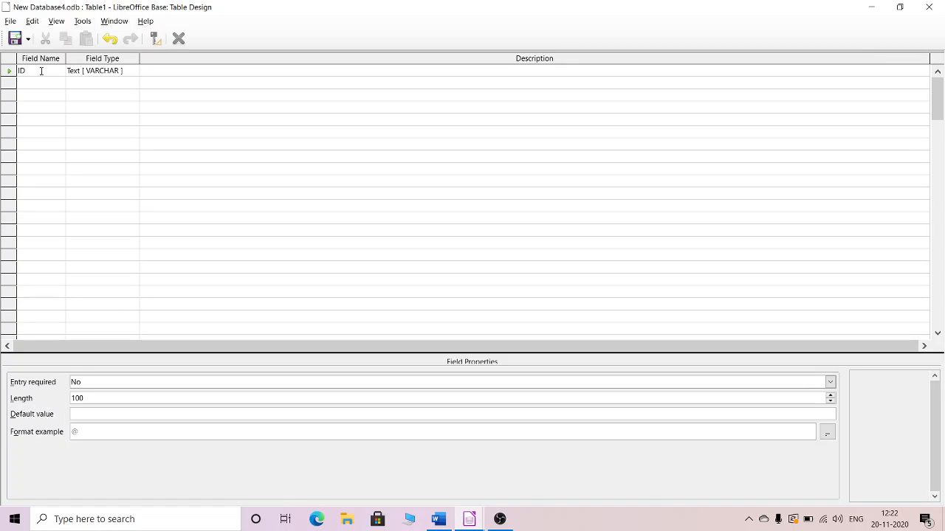
pyautogui.click(137, 75)
pyautogui.click(134, 70)
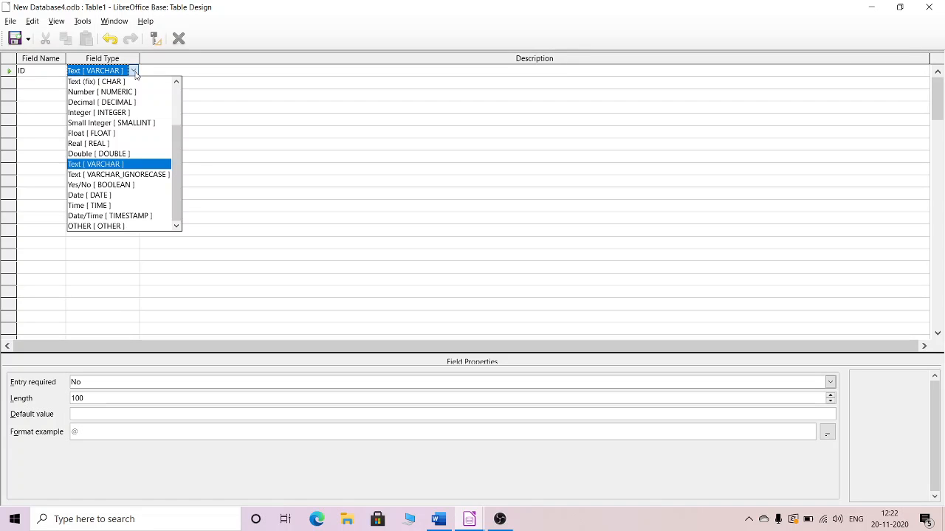
pyautogui.click(109, 114)
# Step: Add a second field named Student_ID and set its type to Integer
pyautogui.click(43, 84)
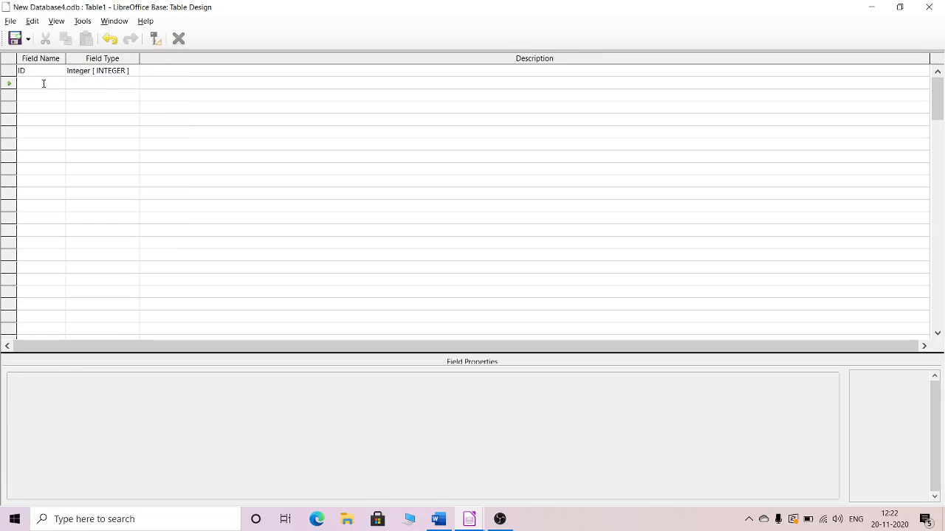
pyautogui.write('Student')
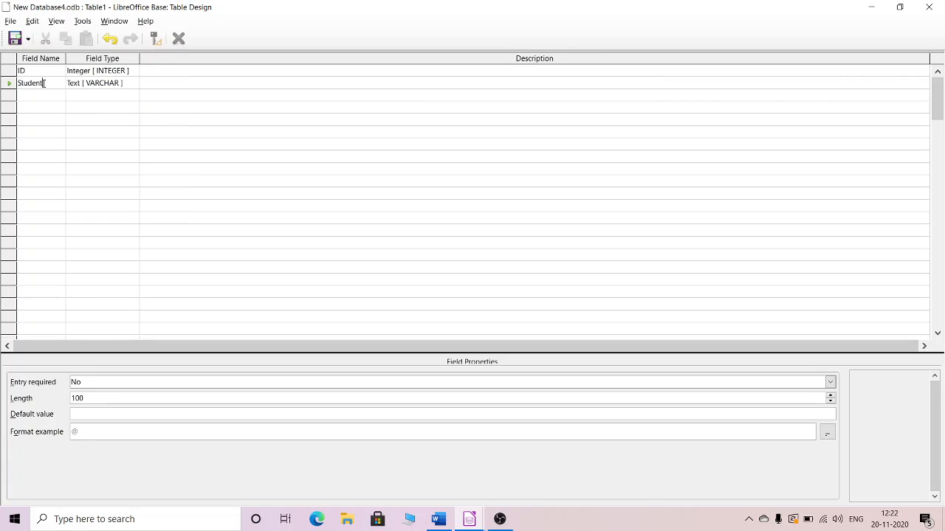
pyautogui.write('ID')
pyautogui.click(44, 83)
pyautogui.write('_')
pyautogui.click(131, 84)
pyautogui.click(133, 83)
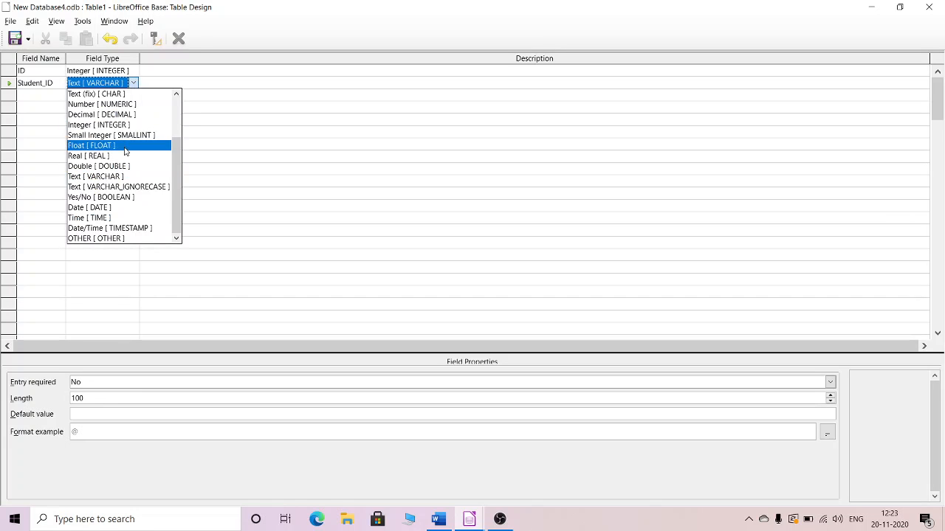
pyautogui.click(104, 125)
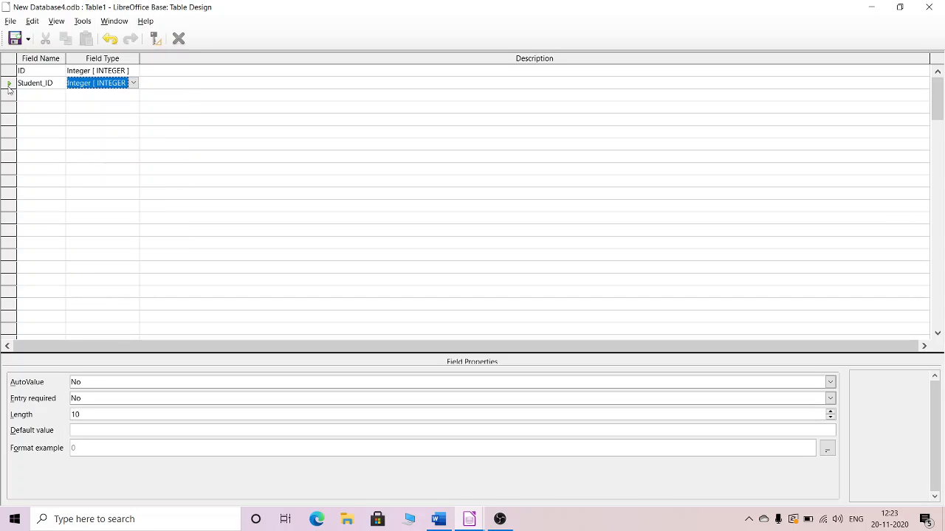
# Step: Add an English field below Student_ID and set its type to Integer
pyautogui.click(49, 96)
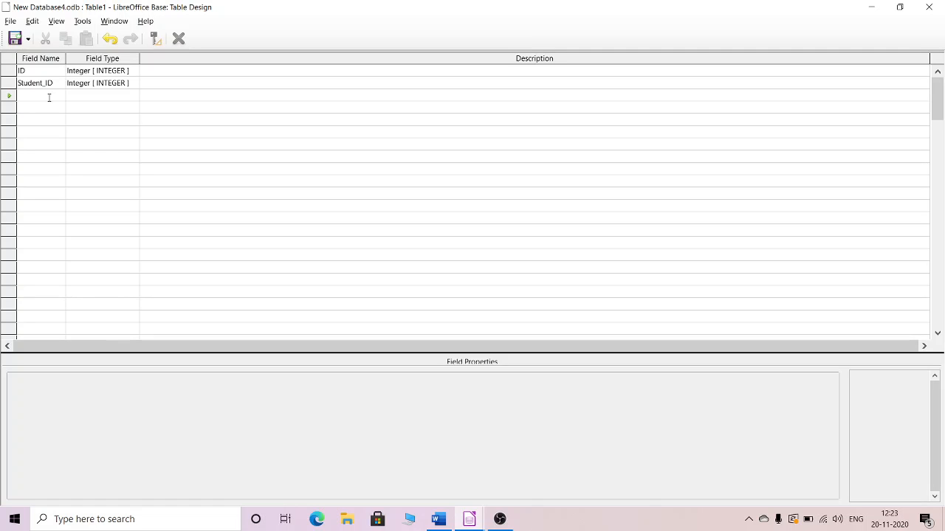
pyautogui.write('English')
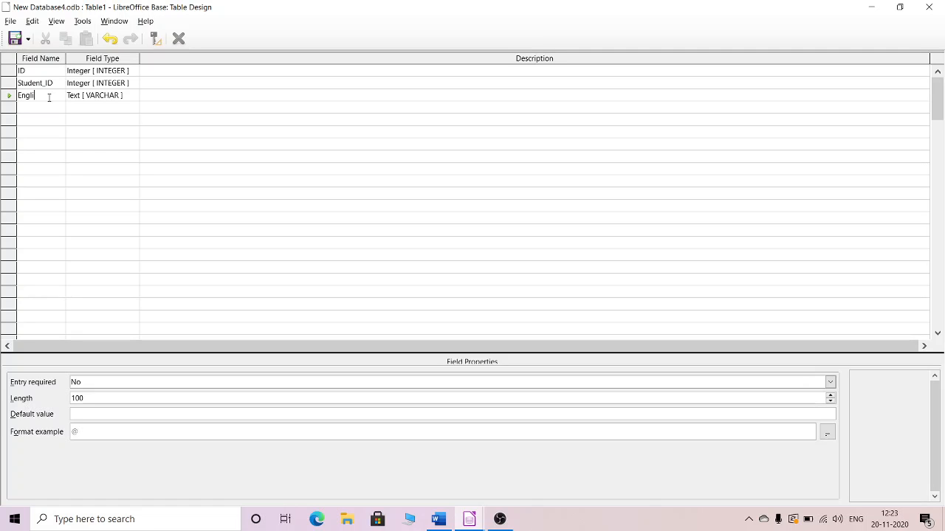
pyautogui.click(132, 95)
pyautogui.click(133, 95)
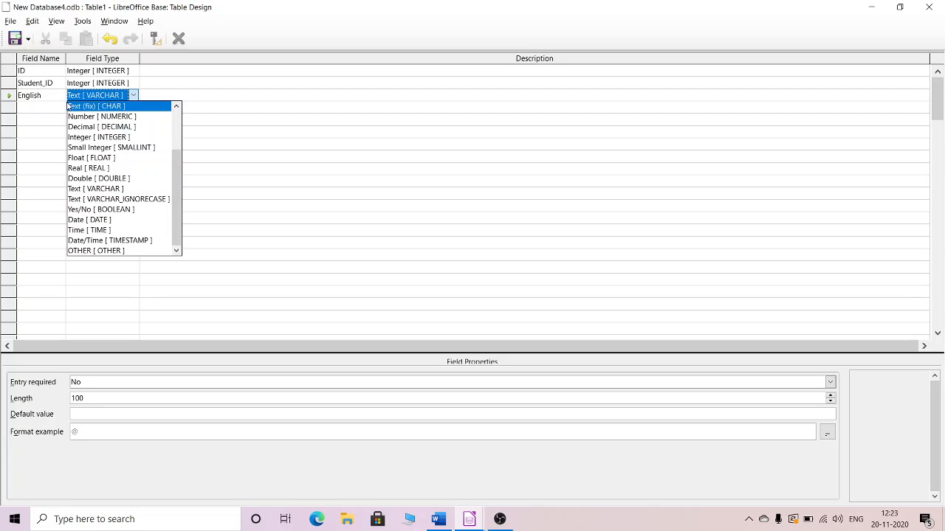
pyautogui.click(115, 137)
# Step: Add a Hindi field below English and set its type to Integer
pyautogui.click(46, 108)
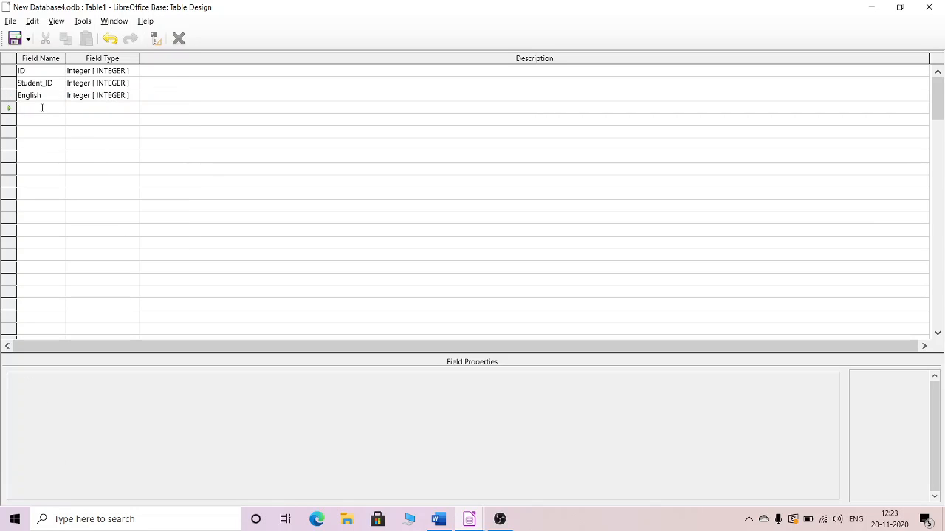
pyautogui.write('Hindi')
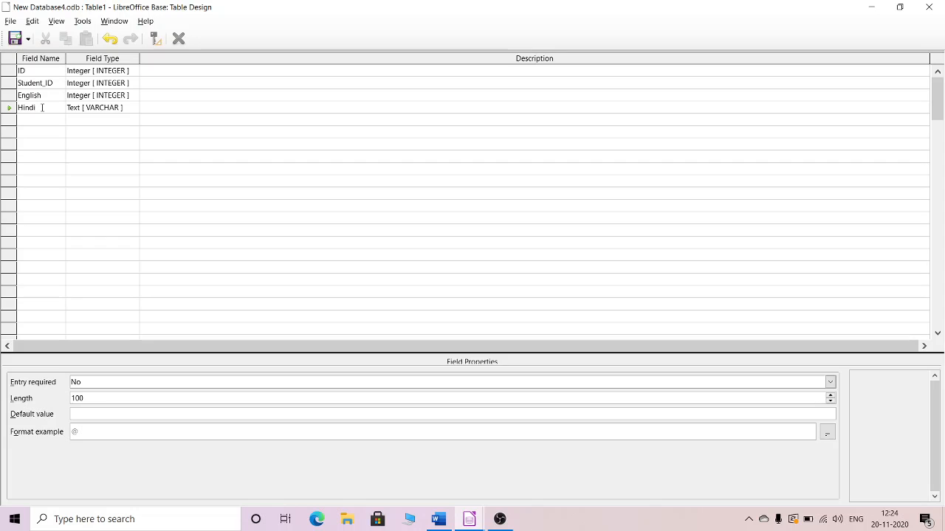
pyautogui.click(133, 108)
pyautogui.click(133, 107)
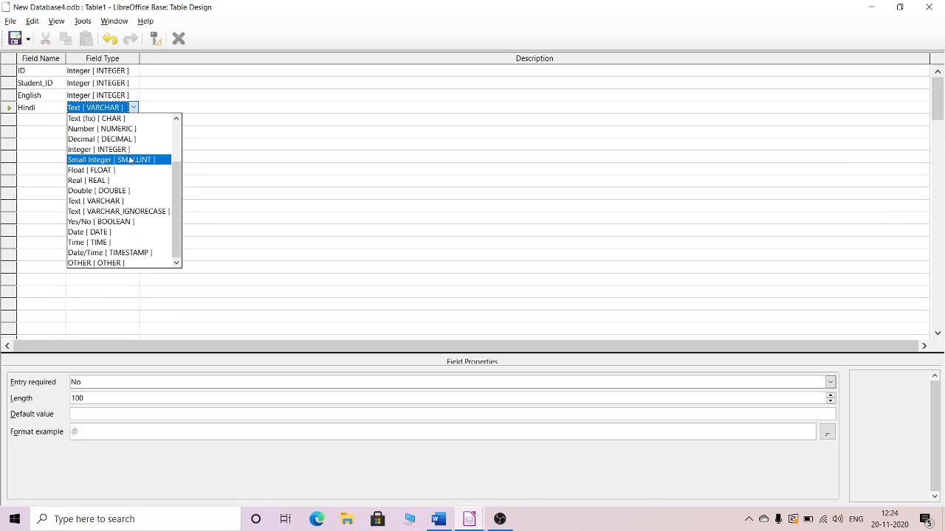
pyautogui.click(90, 149)
# Step: Add a Maths field below Hindi and set its type to Integer
pyautogui.click(41, 121)
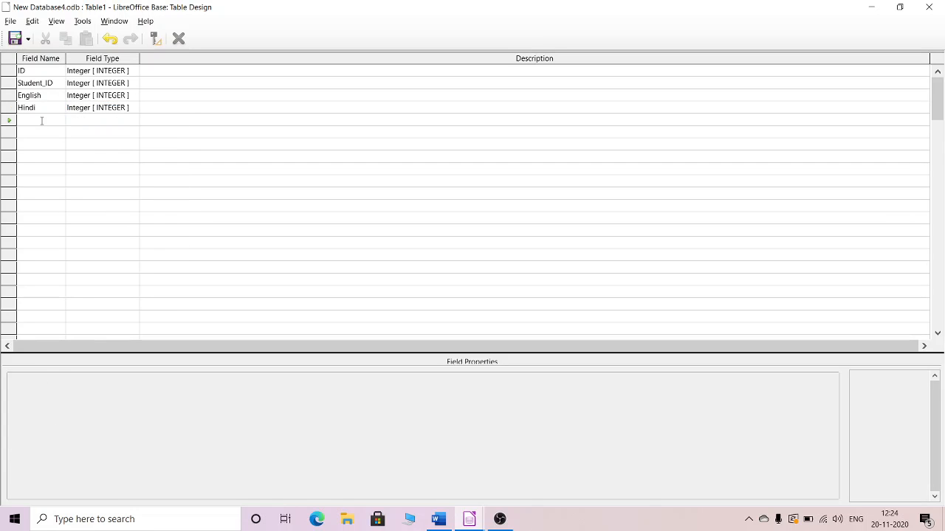
pyautogui.write('Maths')
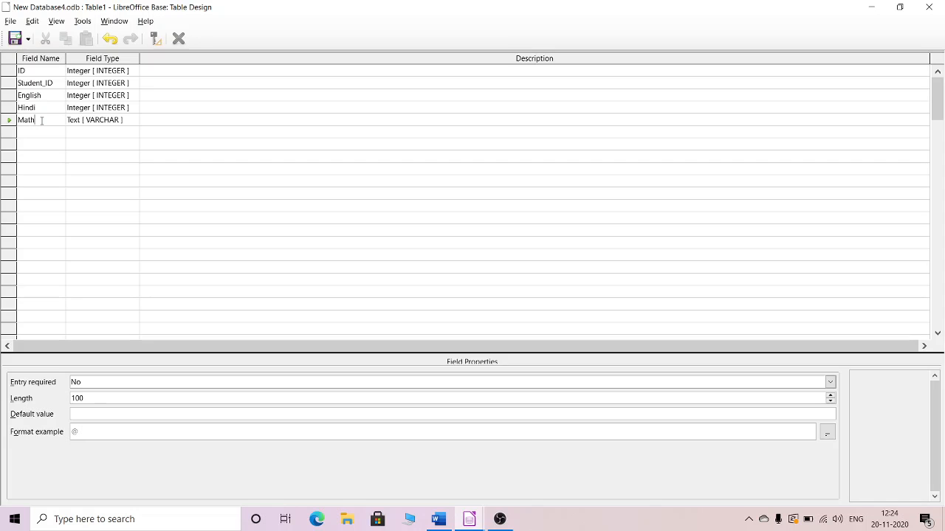
pyautogui.click(133, 120)
pyautogui.click(133, 121)
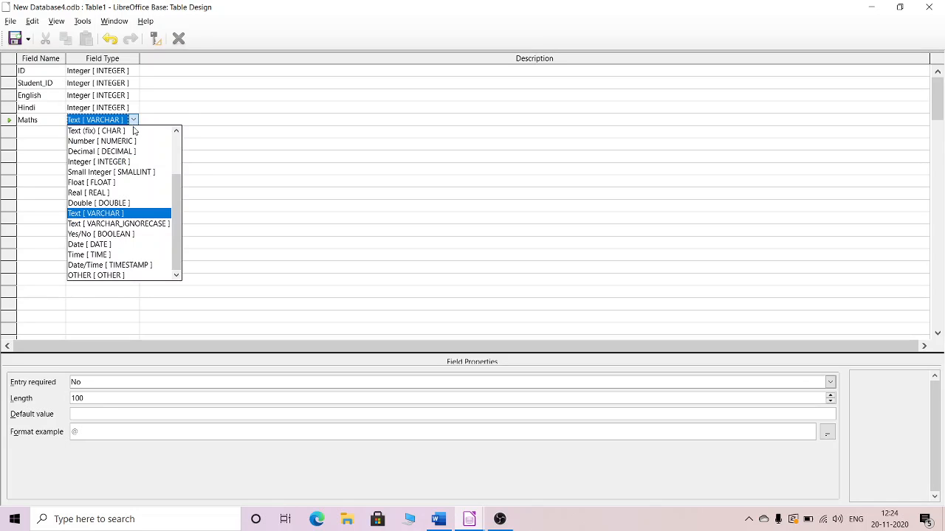
pyautogui.click(111, 161)
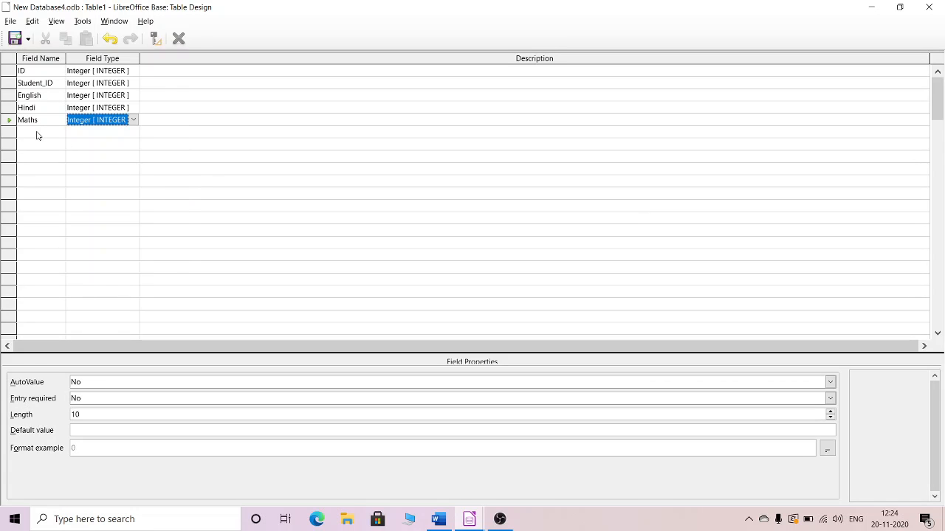
# Step: Add a Science field below Maths and set its type to Integer
pyautogui.click(37, 132)
pyautogui.write('Science')
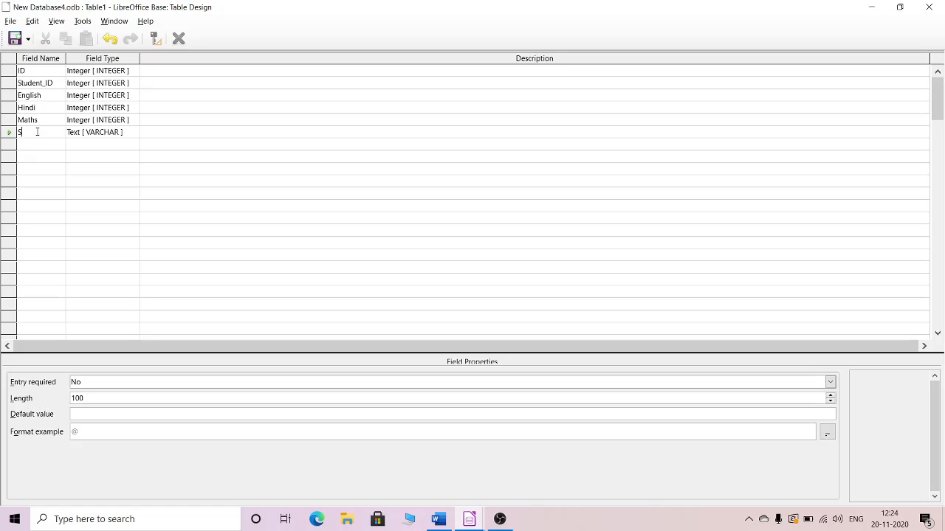
pyautogui.click(133, 133)
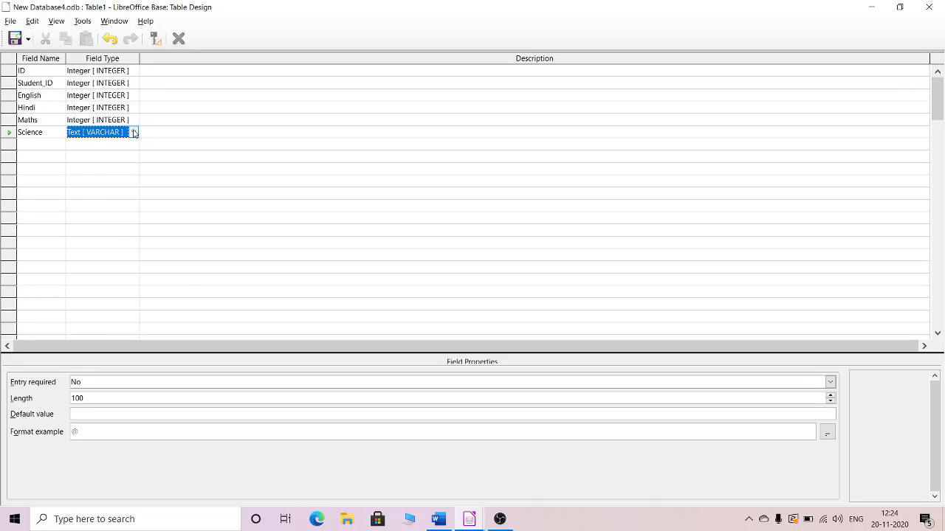
pyautogui.click(134, 132)
pyautogui.click(88, 174)
# Step: Add a Social field below Science and set its type to Small Integer
pyautogui.click(50, 145)
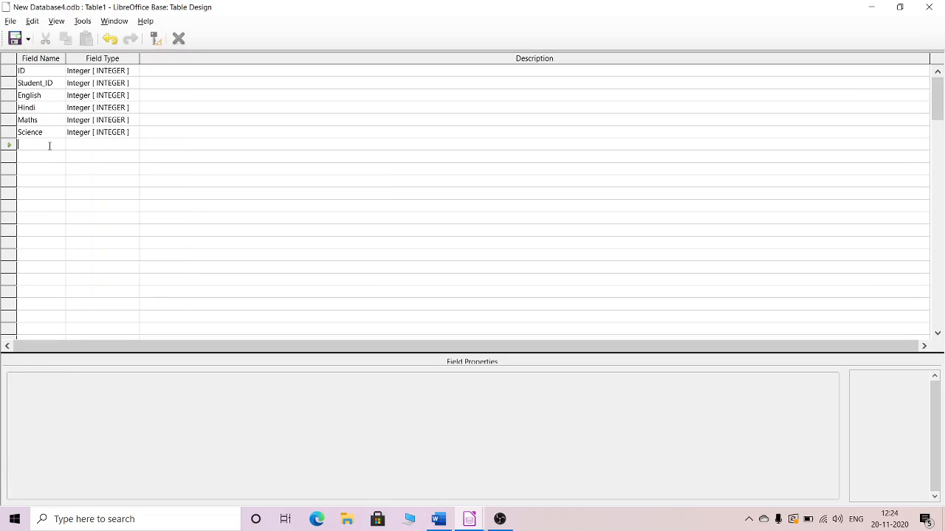
pyautogui.write('Social')
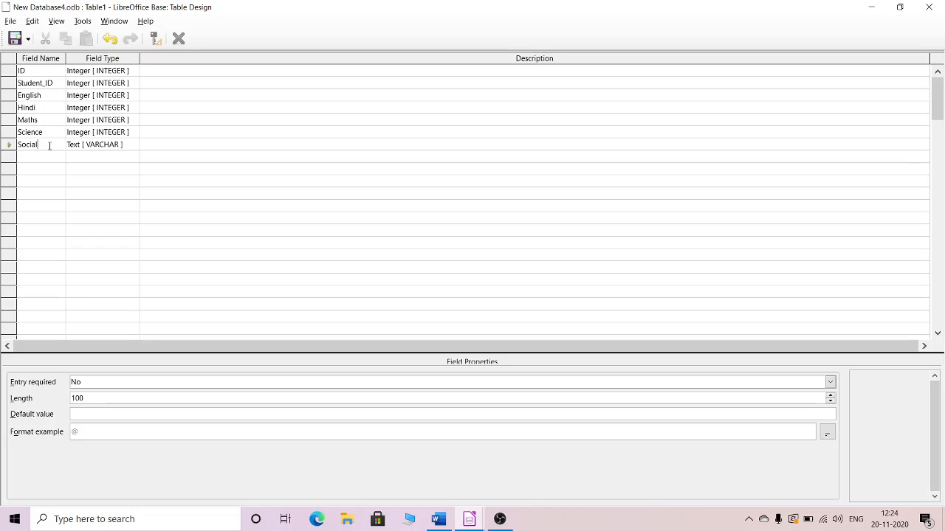
pyautogui.click(133, 144)
pyautogui.click(133, 144)
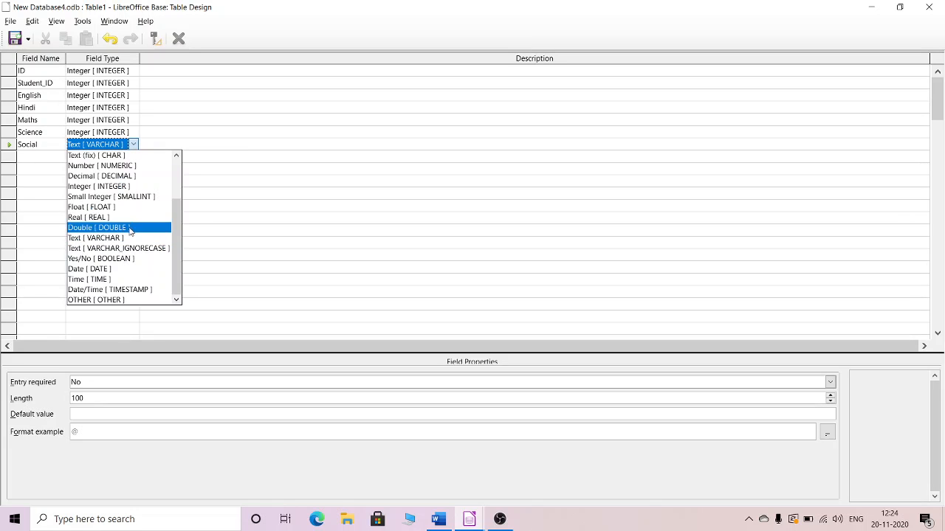
pyautogui.click(129, 199)
# Step: Add a Computer field below Social and set its type to Integer
pyautogui.click(47, 156)
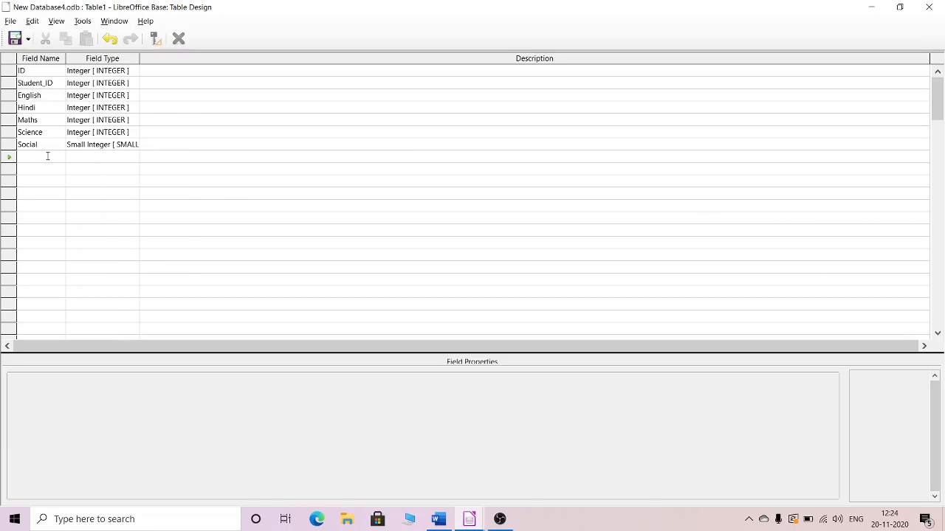
pyautogui.write('Computer')
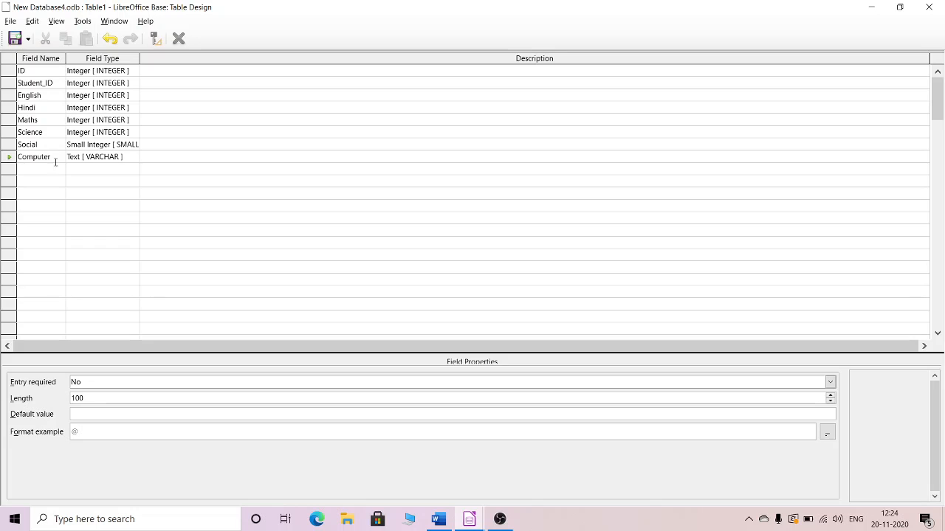
pyautogui.click(135, 157)
pyautogui.click(133, 156)
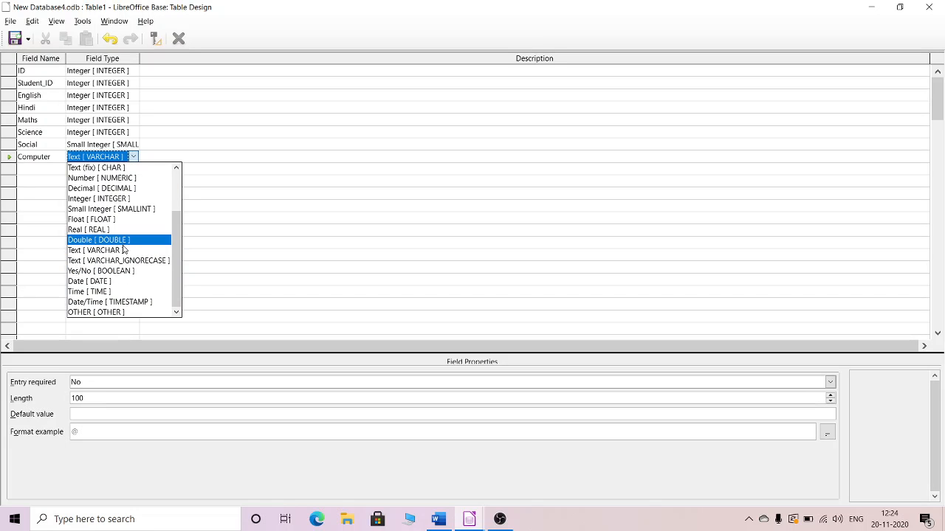
pyautogui.click(123, 198)
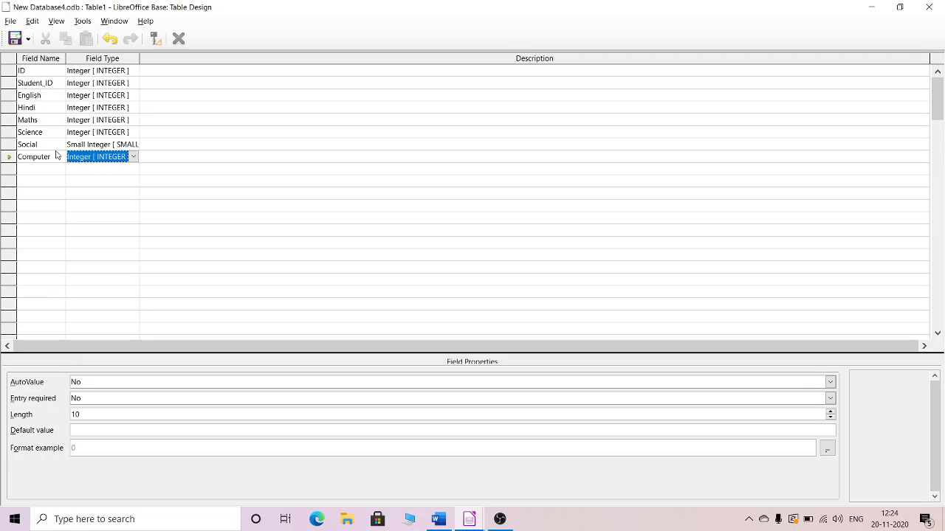
# Step: Make the ID field the table's primary key and set its AutoValue property to Yes
pyautogui.click(9, 74)
pyautogui.rightClick(10, 73)
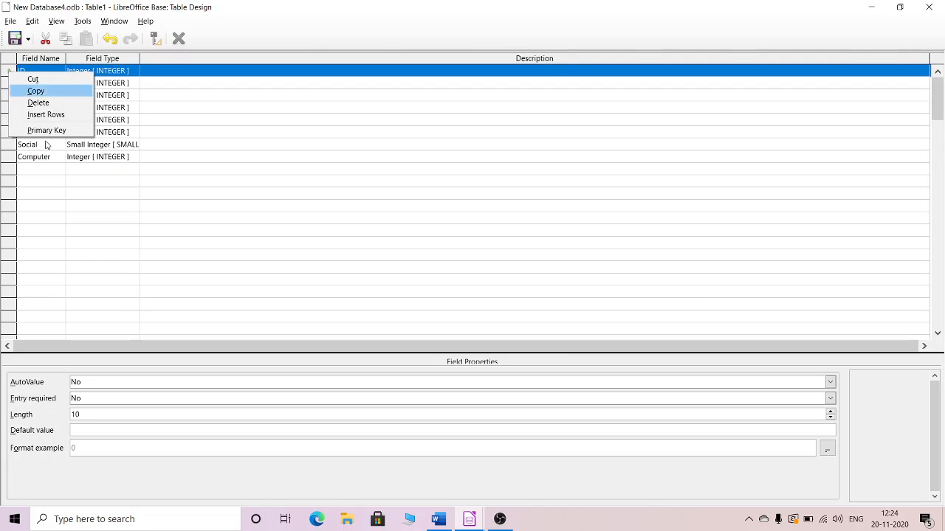
pyautogui.click(46, 130)
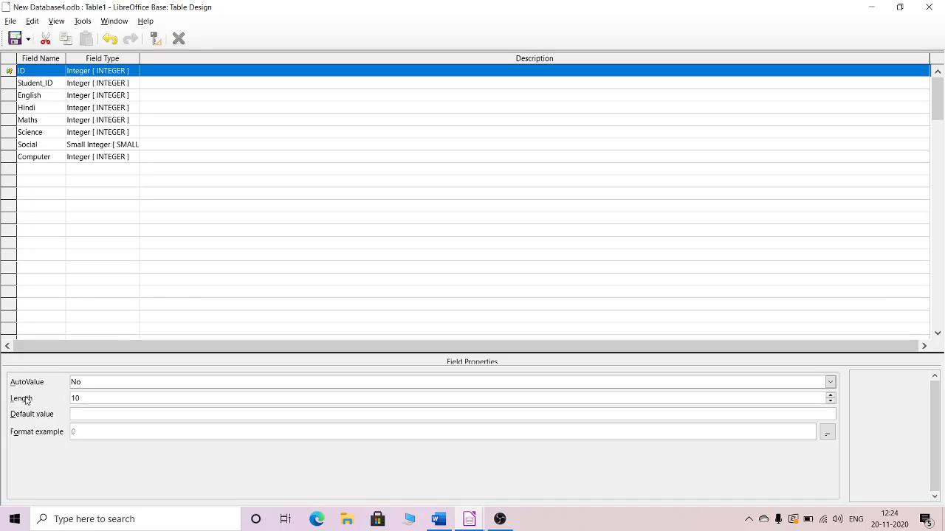
pyautogui.click(749, 378)
pyautogui.click(748, 380)
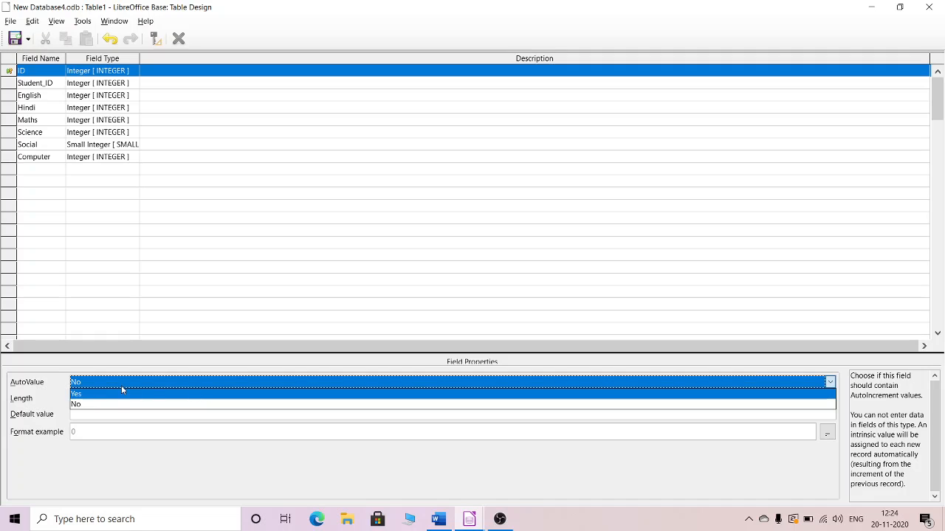
pyautogui.click(93, 396)
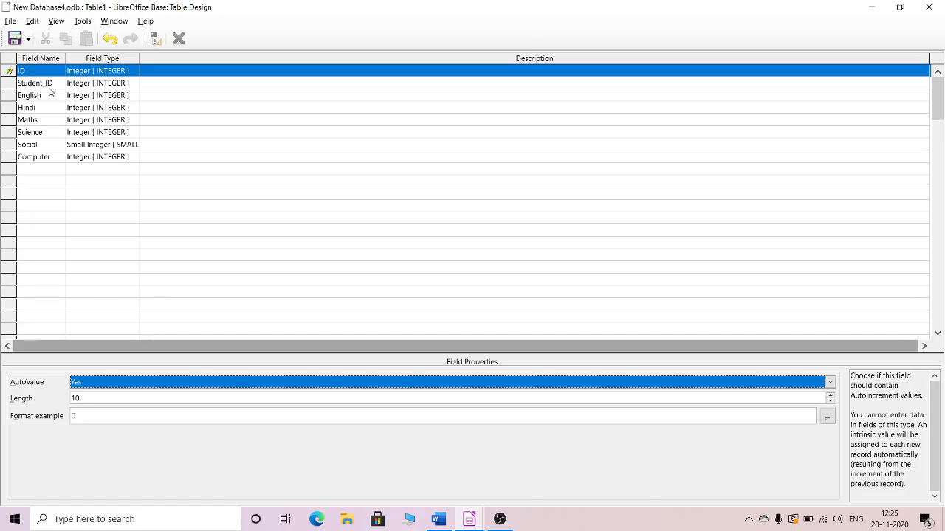
# Step: Close the table design and save the table under the name exam
pyautogui.click(929, 6)
pyautogui.click(437, 277)
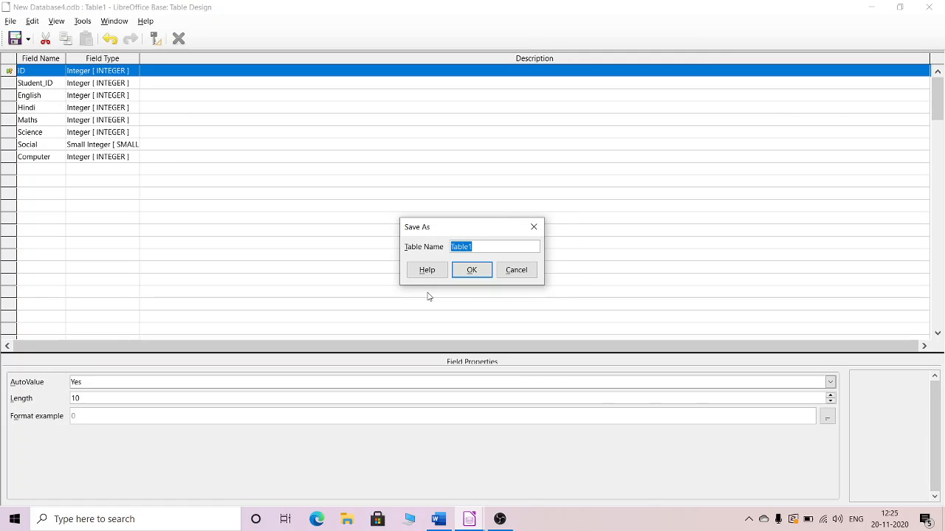
pyautogui.write('exam')
pyautogui.press('Return')
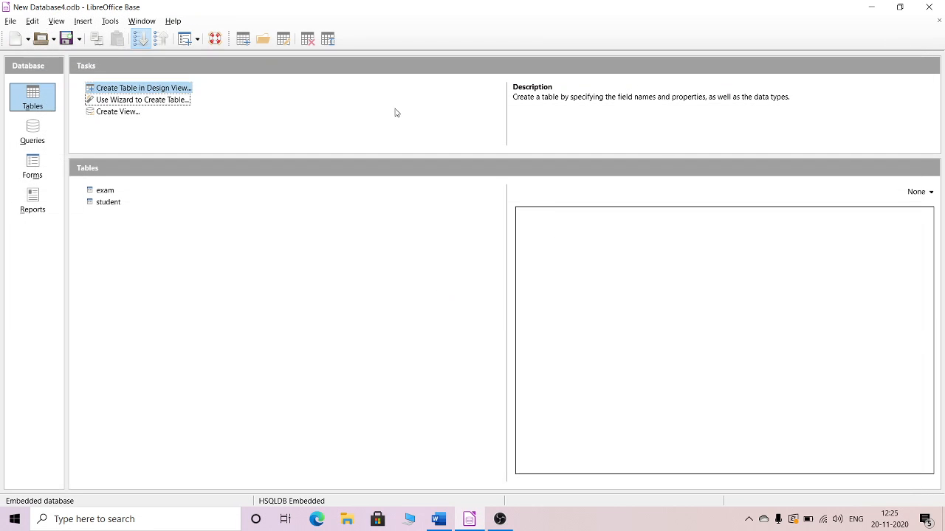
# Step: Open the student table's design, set the ID field's AutoValue property to Yes, and save the change on closing
pyautogui.click(118, 201)
pyautogui.click(114, 190)
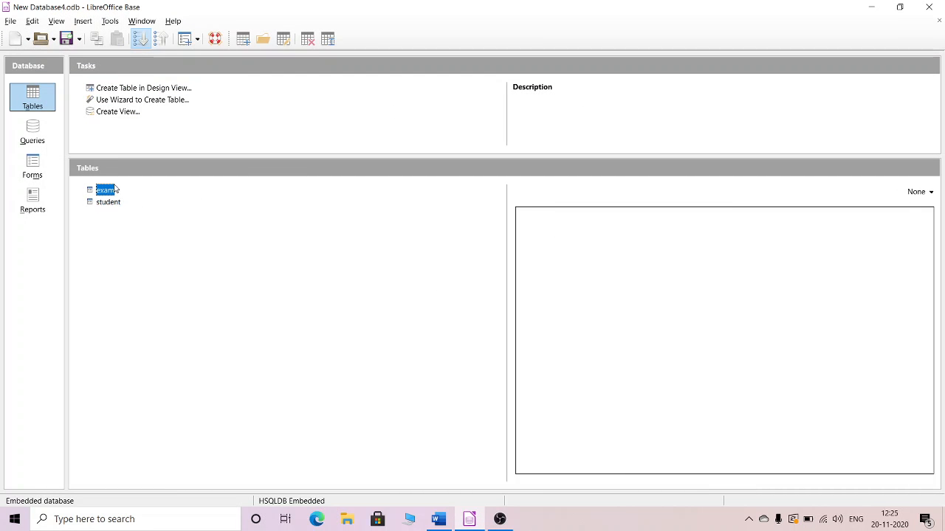
pyautogui.rightClick(117, 204)
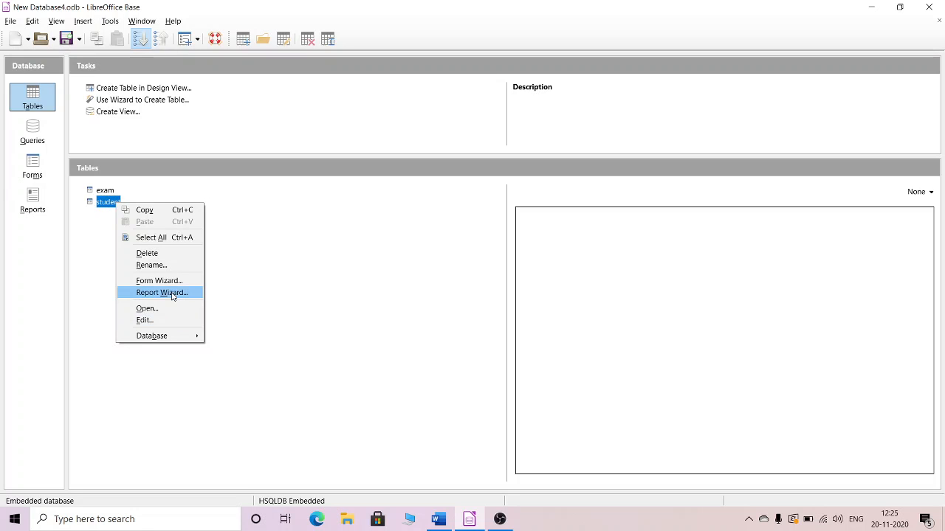
pyautogui.click(169, 320)
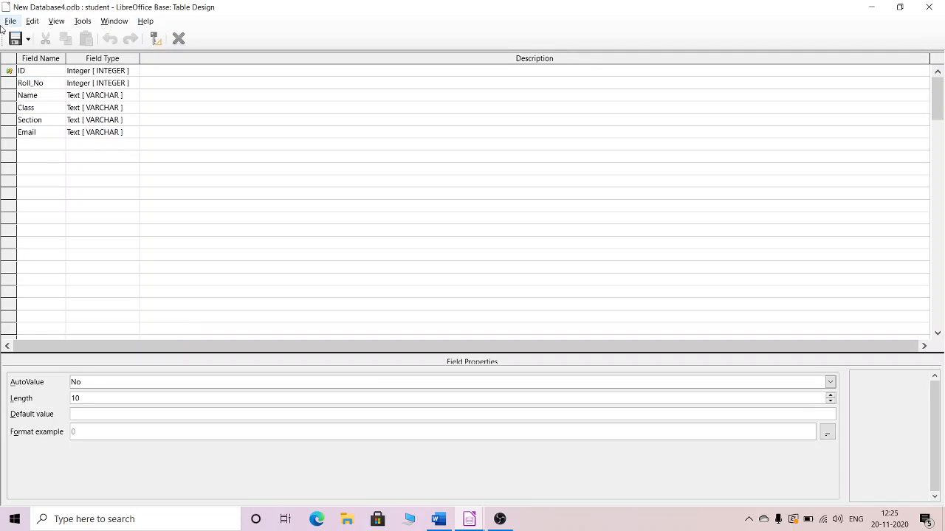
pyautogui.click(9, 73)
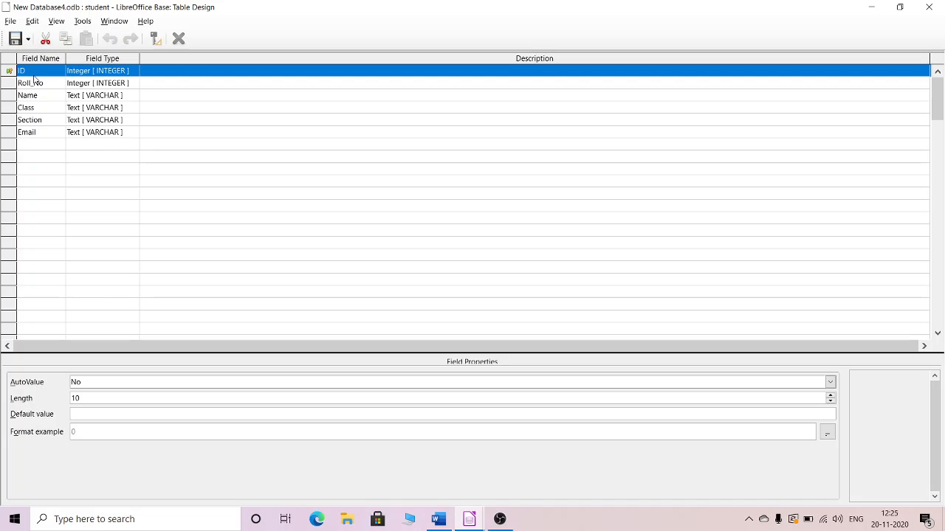
pyautogui.click(830, 382)
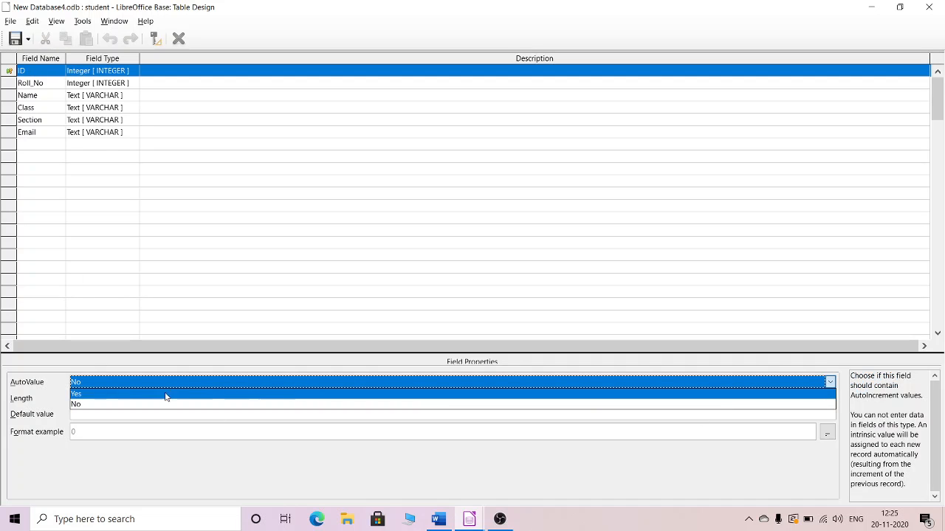
pyautogui.click(112, 396)
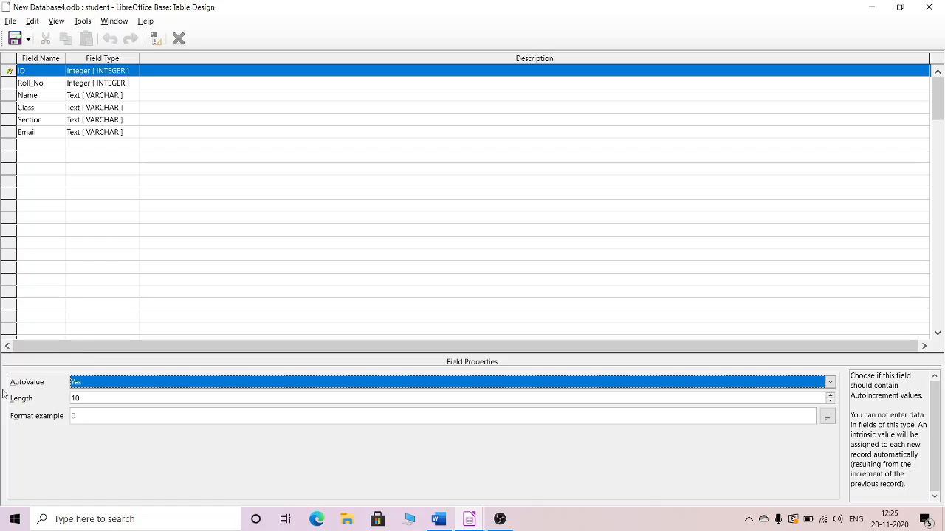
pyautogui.click(928, 7)
pyautogui.click(436, 279)
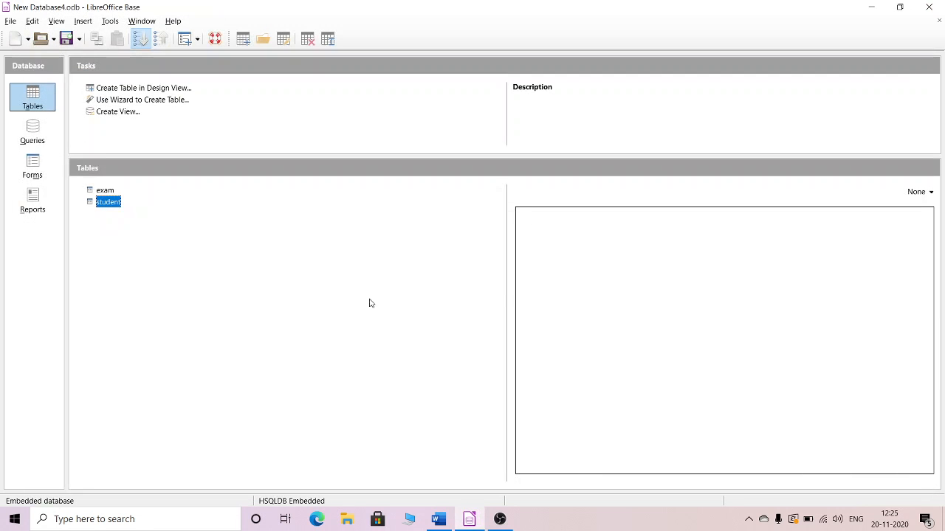
# Step: Open the student table's data, widen the ID and Email columns, and enter Roll_No 1 with the student's name, class X and section A
pyautogui.doubleClick(100, 205)
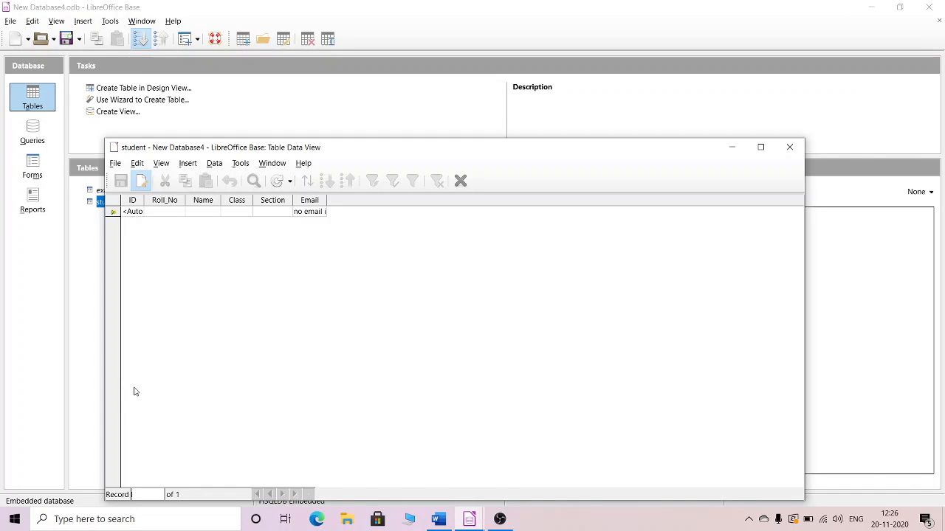
pyautogui.doubleClick(141, 200)
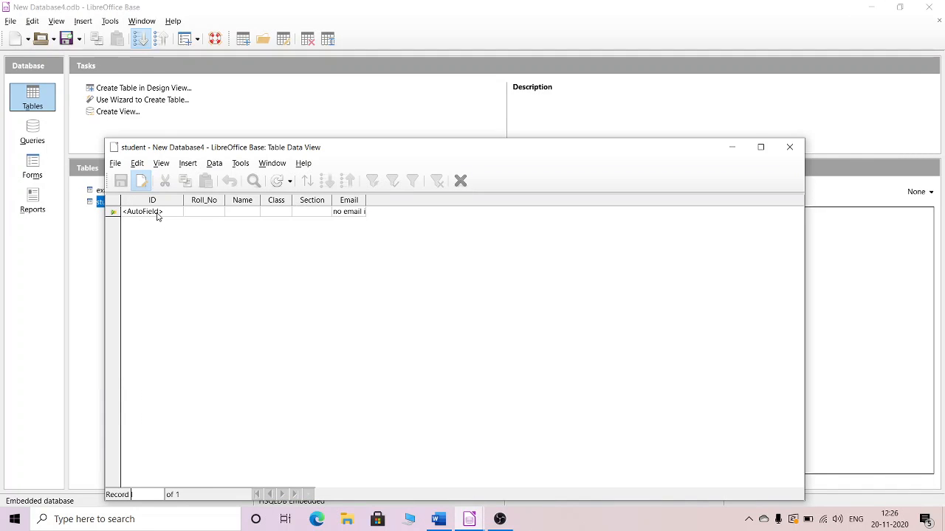
pyautogui.click(219, 212)
pyautogui.write('1')
pyautogui.write('Ajay')
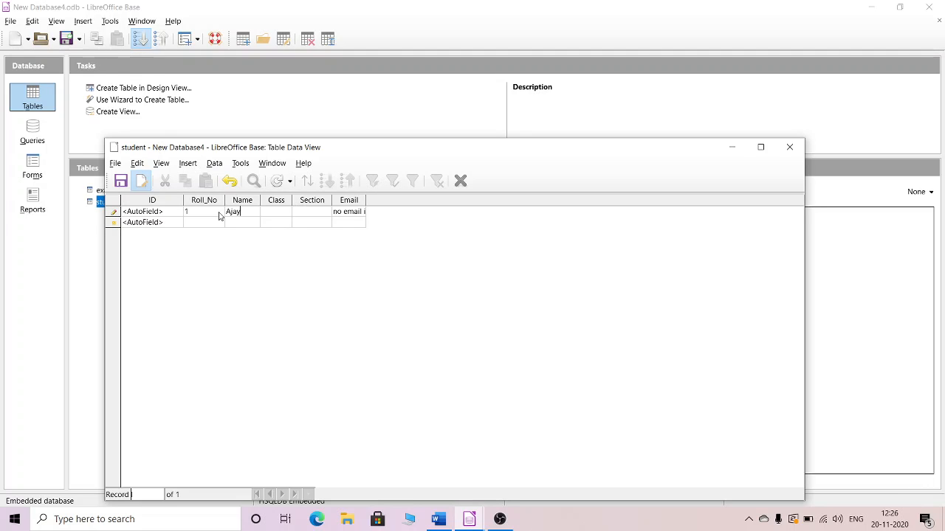
pyautogui.press('Tab')
pyautogui.moveTo(365, 200); pyautogui.dragTo(440, 203)
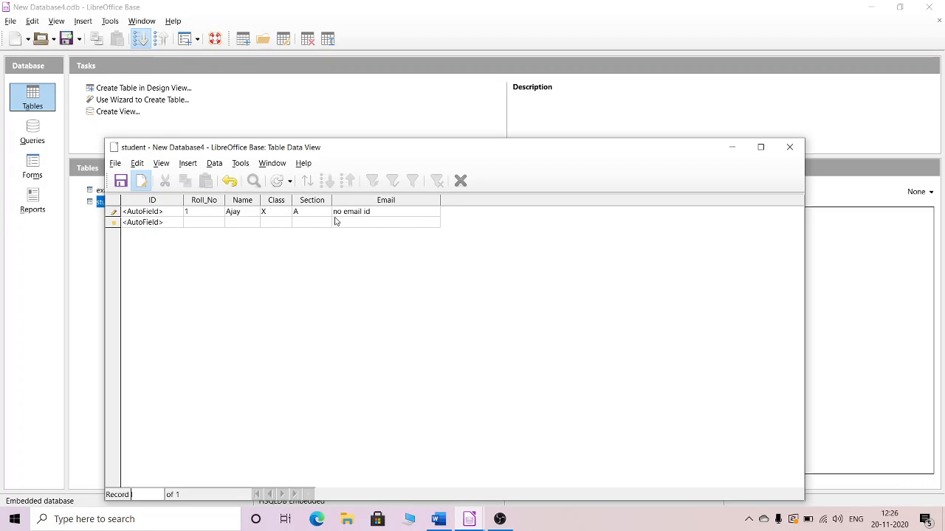
pyautogui.click(391, 213)
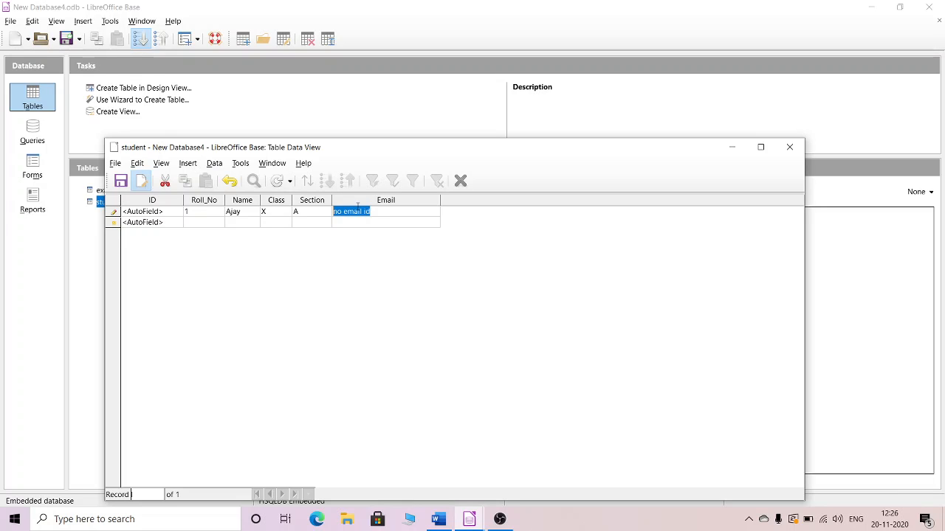
# Step: Enter a second record with Roll_No 2, the student's name, class XI and section A, and close the student table
pyautogui.click(216, 223)
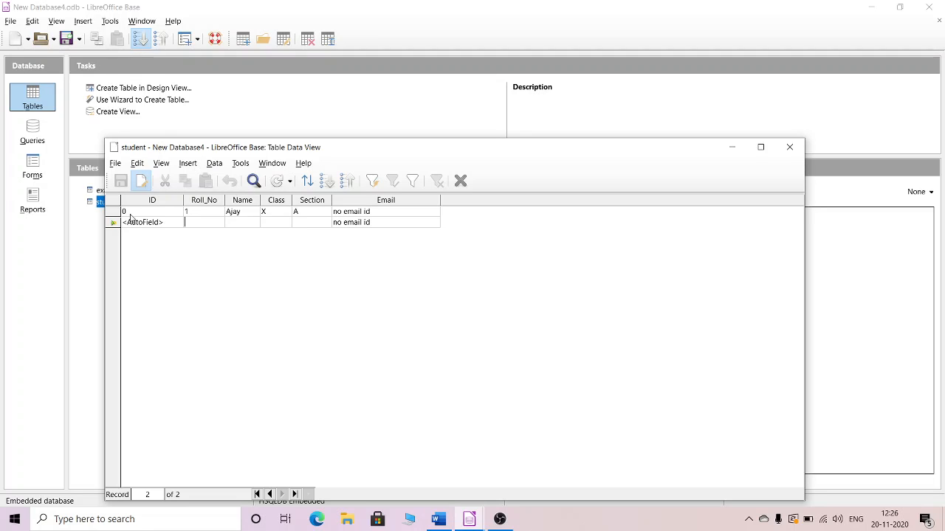
pyautogui.write('2')
pyautogui.click(243, 222)
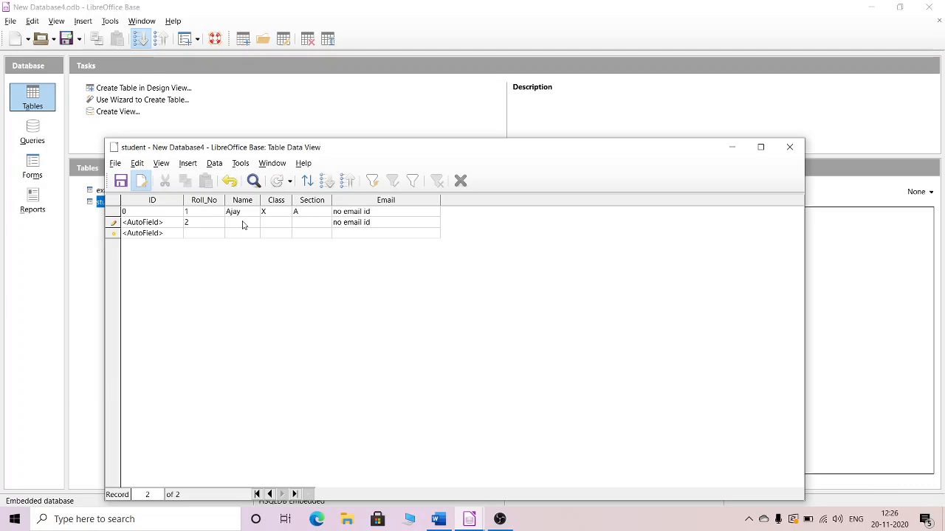
pyautogui.write('Vijay')
pyautogui.click(280, 224)
pyautogui.click(310, 225)
pyautogui.click(313, 233)
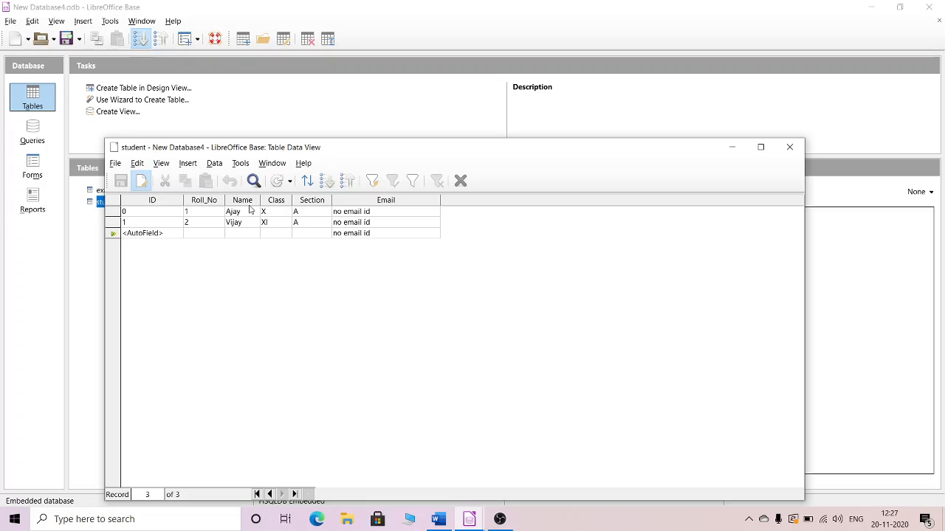
pyautogui.click(787, 149)
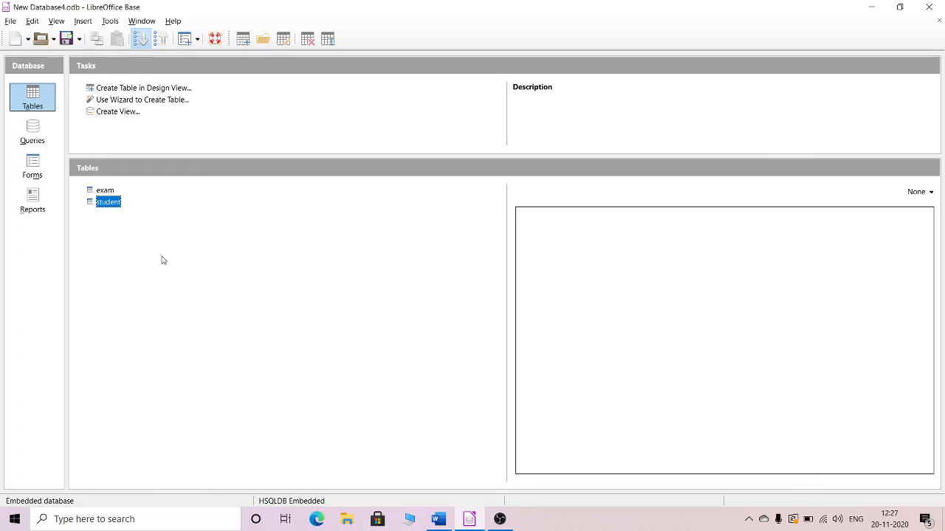
# Step: Open the exam table's data to view its columns, and close it again
pyautogui.doubleClick(104, 190)
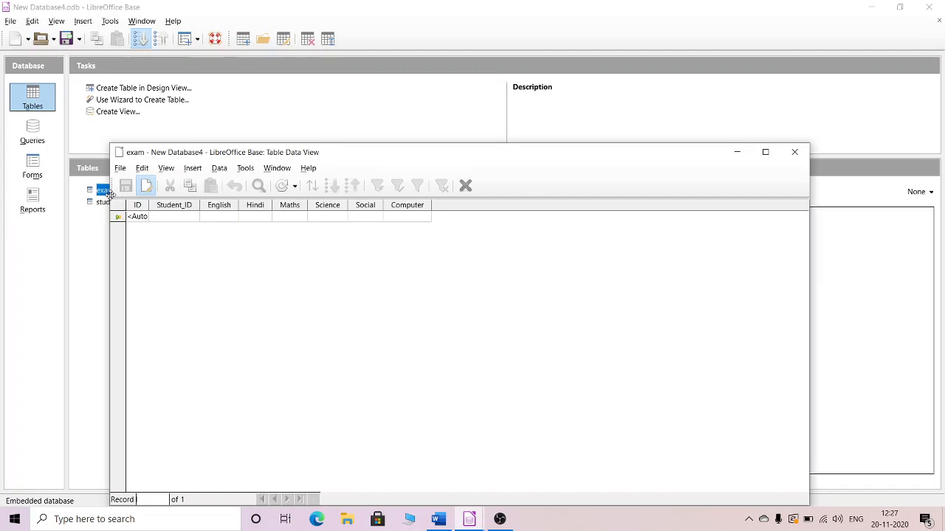
pyautogui.click(794, 152)
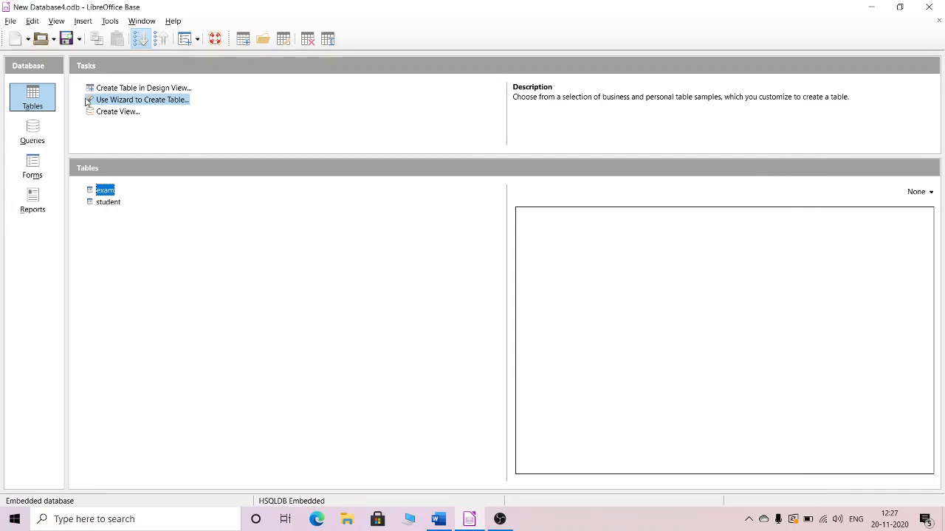
# Step: Open the database's relationship design and add the exam table to it
pyautogui.click(110, 20)
pyautogui.click(129, 34)
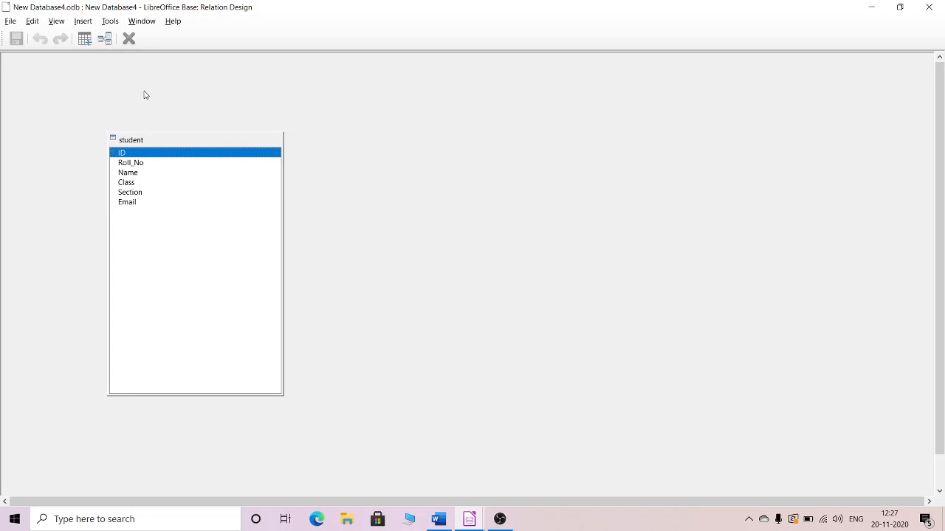
pyautogui.click(84, 38)
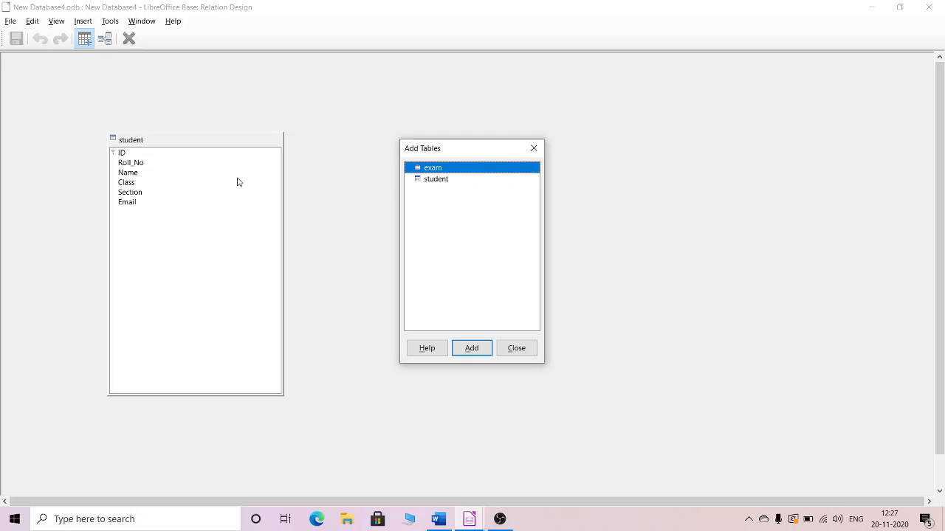
pyautogui.click(538, 147)
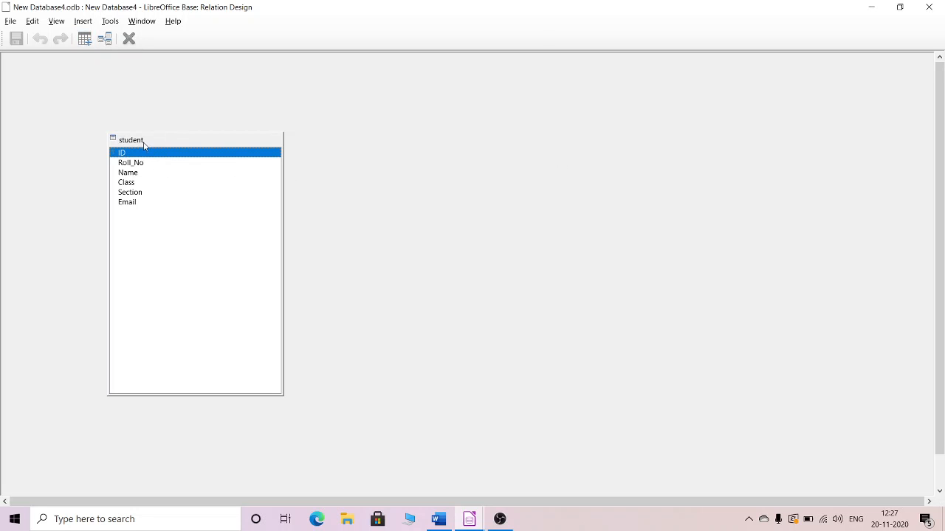
pyautogui.click(85, 41)
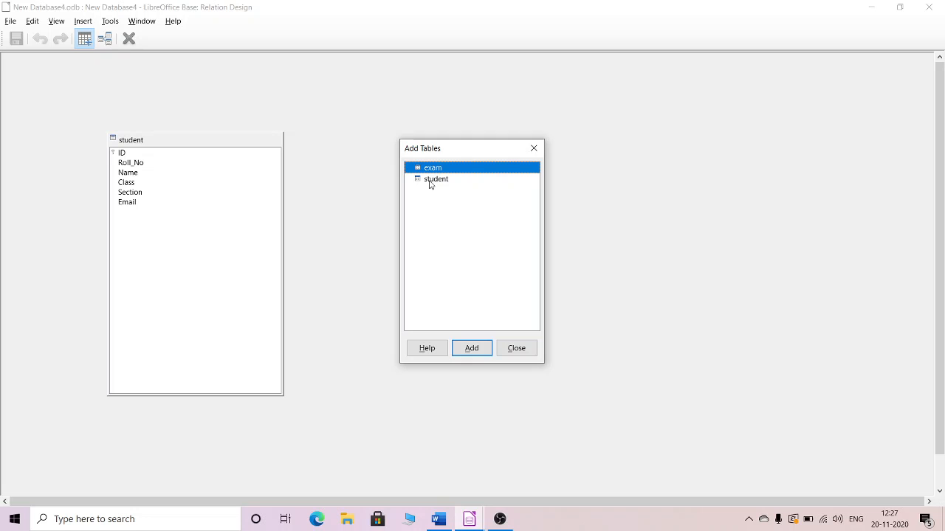
pyautogui.click(481, 352)
pyautogui.click(516, 348)
# Step: Place the exam table beside the student table and enlarge it until all its fields are visible
pyautogui.moveTo(29, 65); pyautogui.dragTo(464, 175)
pyautogui.moveTo(471, 233); pyautogui.dragTo(471, 355)
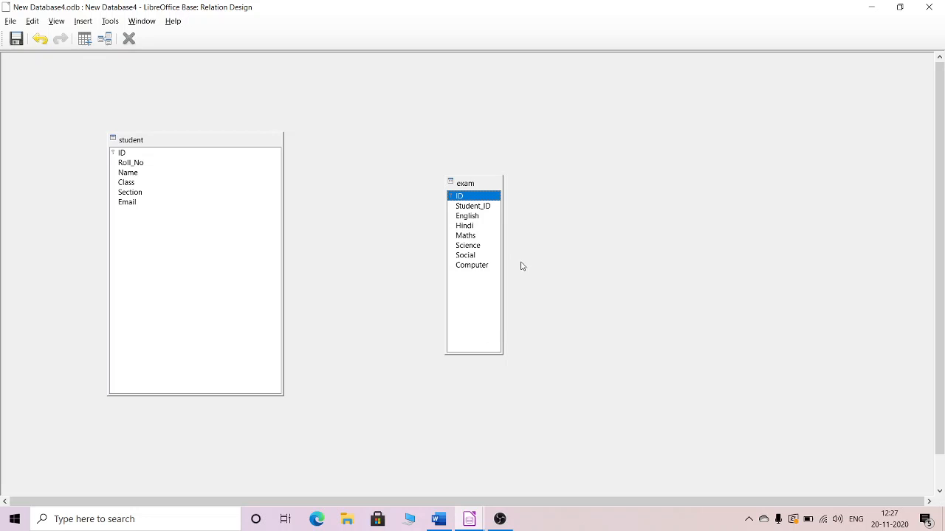
pyautogui.moveTo(502, 256); pyautogui.dragTo(656, 257)
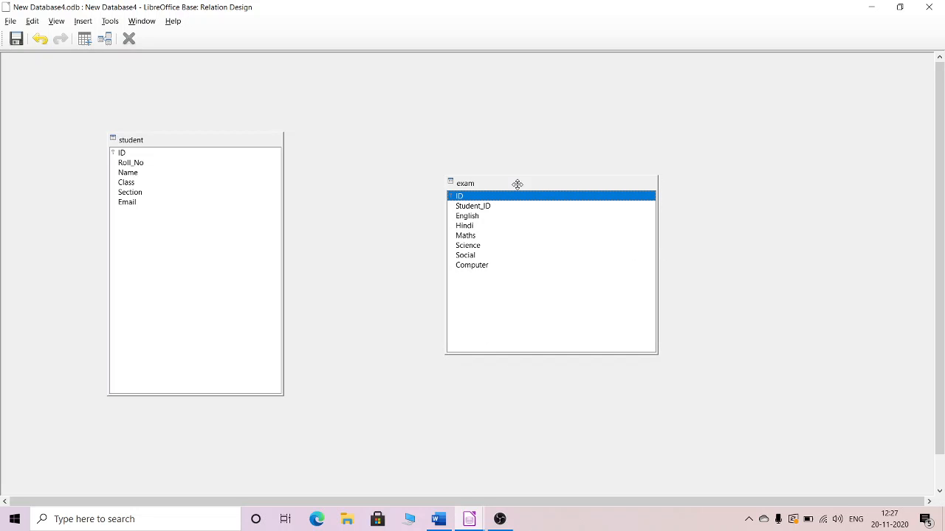
pyautogui.moveTo(517, 185); pyautogui.dragTo(475, 152)
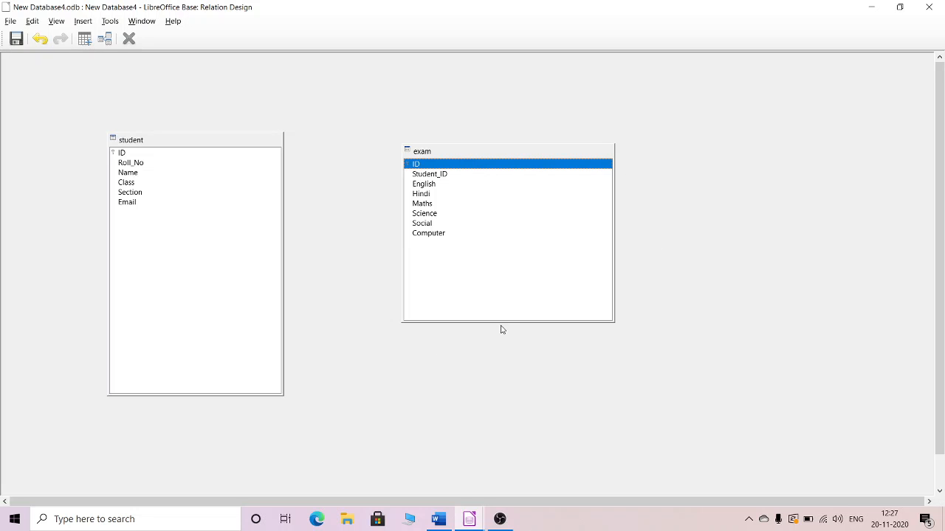
pyautogui.moveTo(499, 322); pyautogui.dragTo(499, 369)
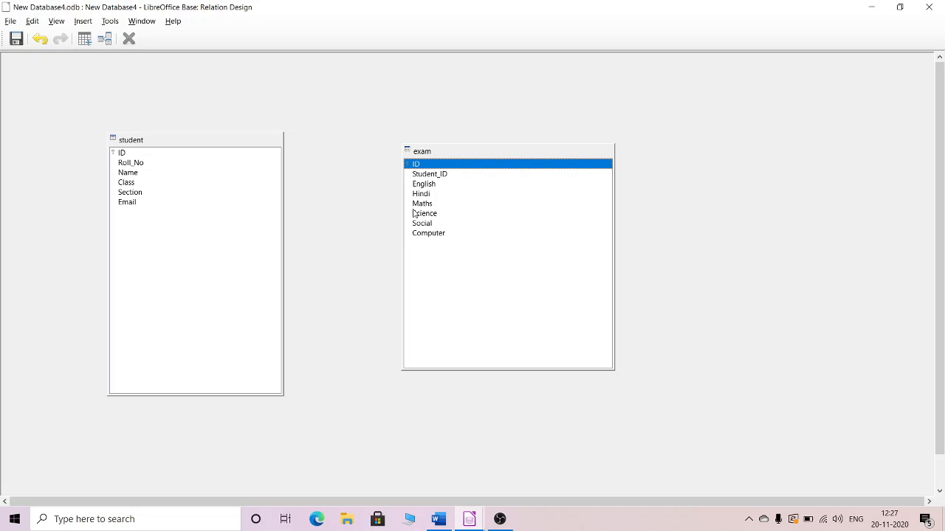
# Step: Create a relation from the student table's ID field to the exam table's Student_ID field
pyautogui.click(124, 153)
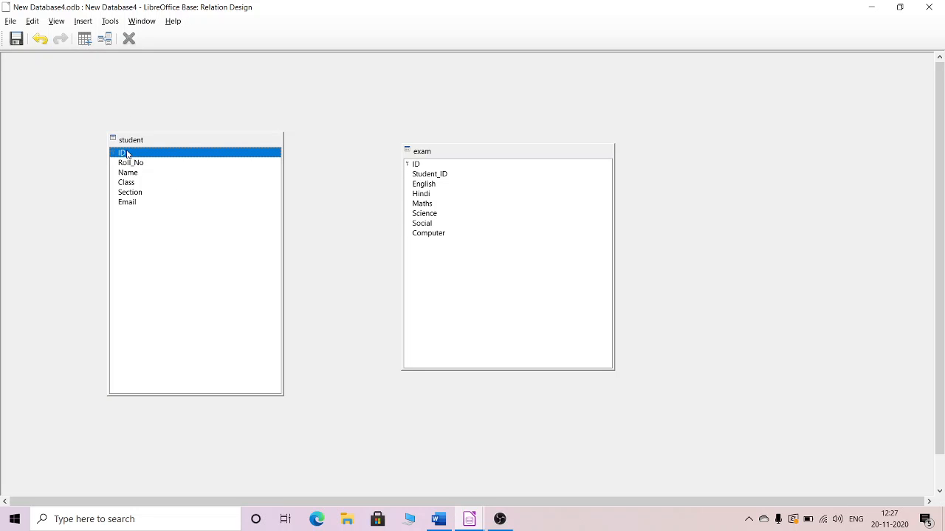
pyautogui.moveTo(126, 154); pyautogui.dragTo(155, 154)
pyautogui.moveTo(125, 155); pyautogui.dragTo(129, 157)
pyautogui.moveTo(129, 157); pyautogui.dragTo(437, 179)
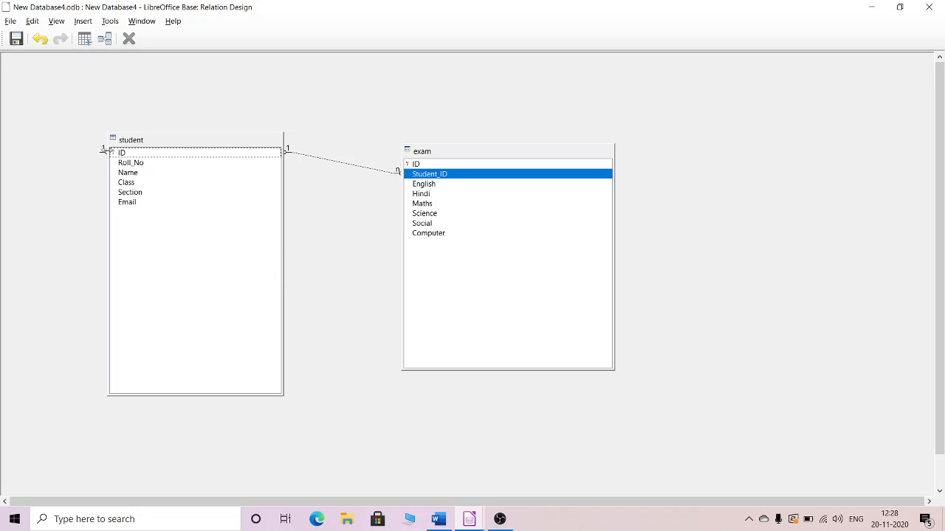
# Step: Delete the student and exam tables together with their relations from the relationship design
pyautogui.click(237, 141)
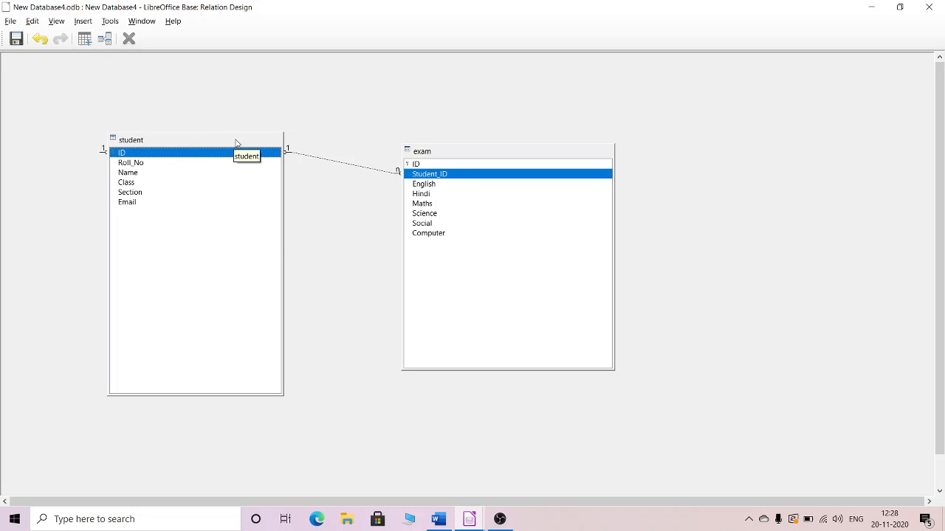
pyautogui.press('Delete')
pyautogui.click(548, 294)
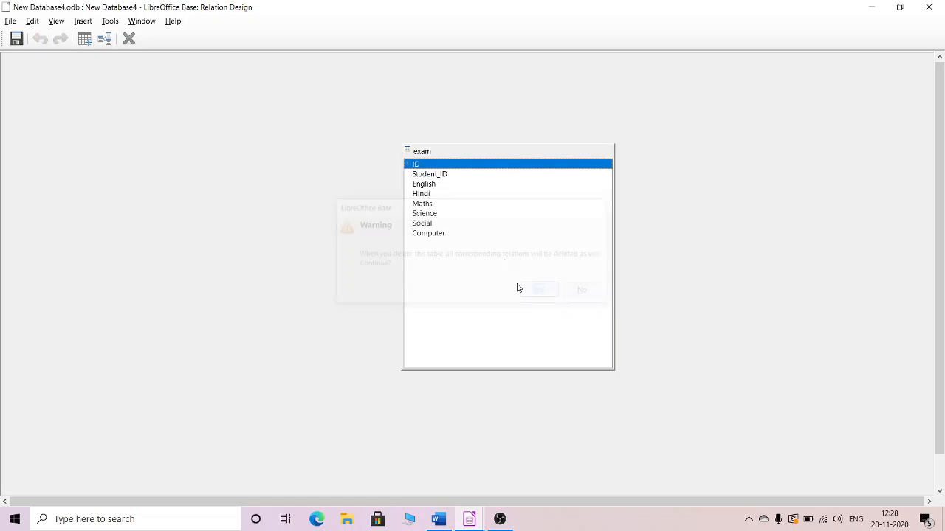
pyautogui.press('Delete')
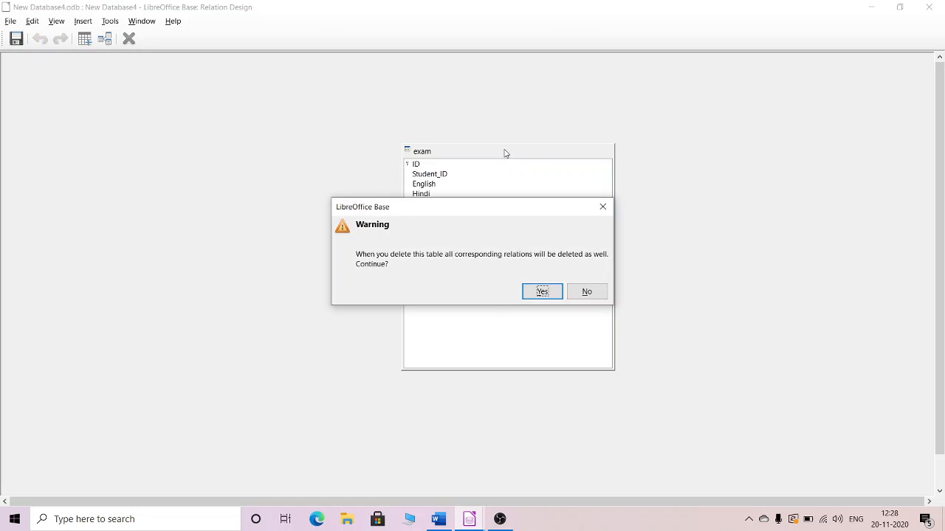
pyautogui.click(523, 295)
# Step: Add the exam and student tables to the emptied relationship design
pyautogui.click(84, 38)
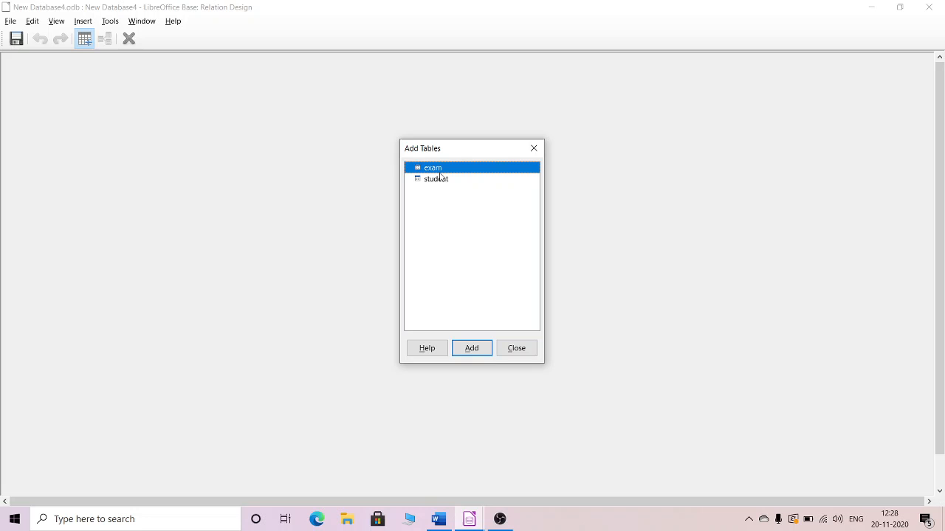
pyautogui.click(473, 349)
pyautogui.click(440, 186)
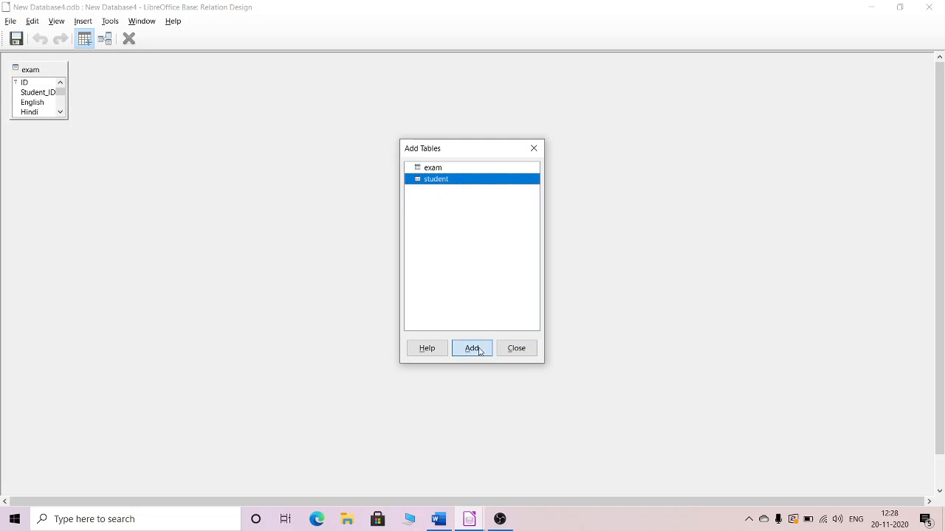
pyautogui.click(476, 348)
pyautogui.click(516, 348)
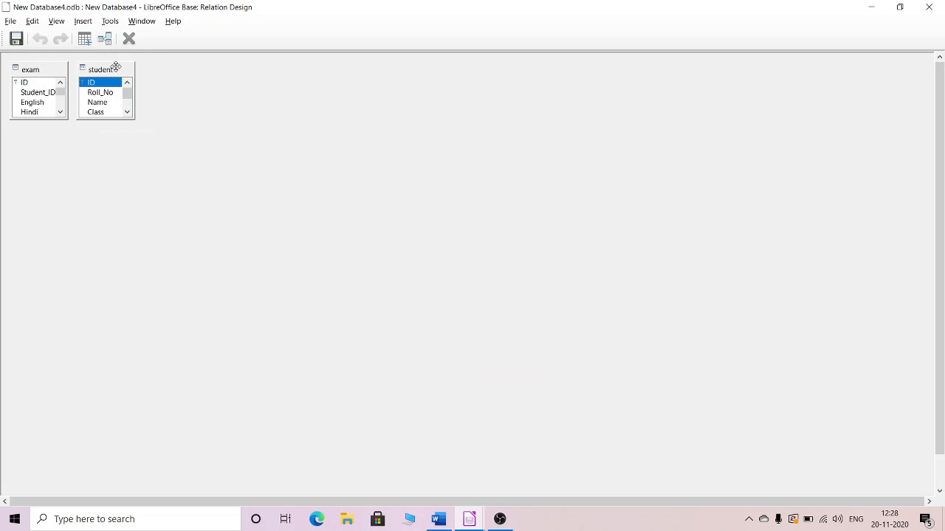
# Step: Spread the student and exam tables apart in the relation design and enlarge both until all their fields are visible
pyautogui.moveTo(111, 67); pyautogui.dragTo(524, 170)
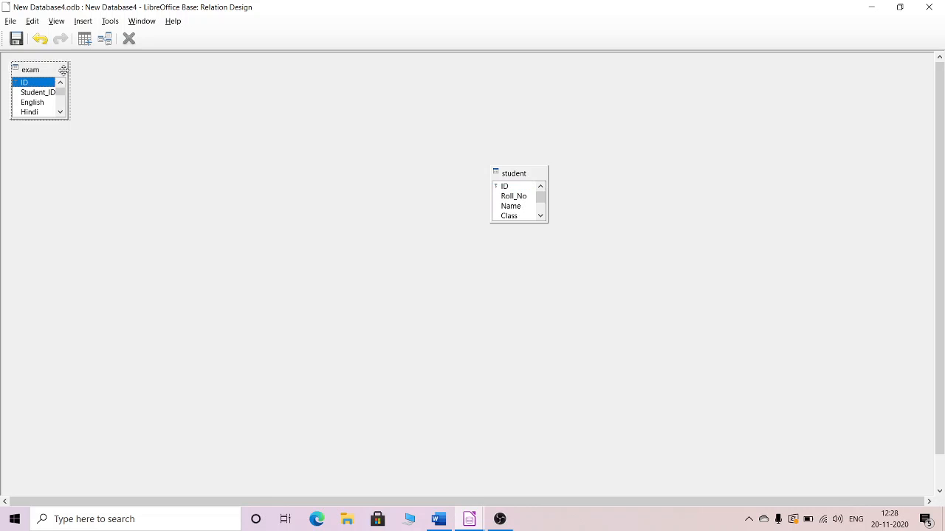
pyautogui.moveTo(53, 70); pyautogui.dragTo(339, 166)
pyautogui.moveTo(224, 178); pyautogui.dragTo(234, 322)
pyautogui.moveTo(529, 175); pyautogui.dragTo(540, 140)
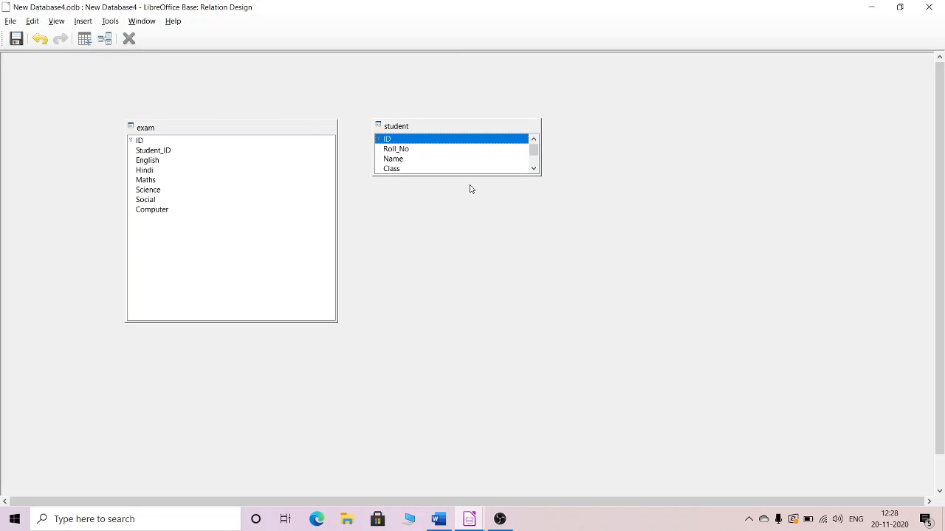
pyautogui.moveTo(459, 176); pyautogui.dragTo(473, 322)
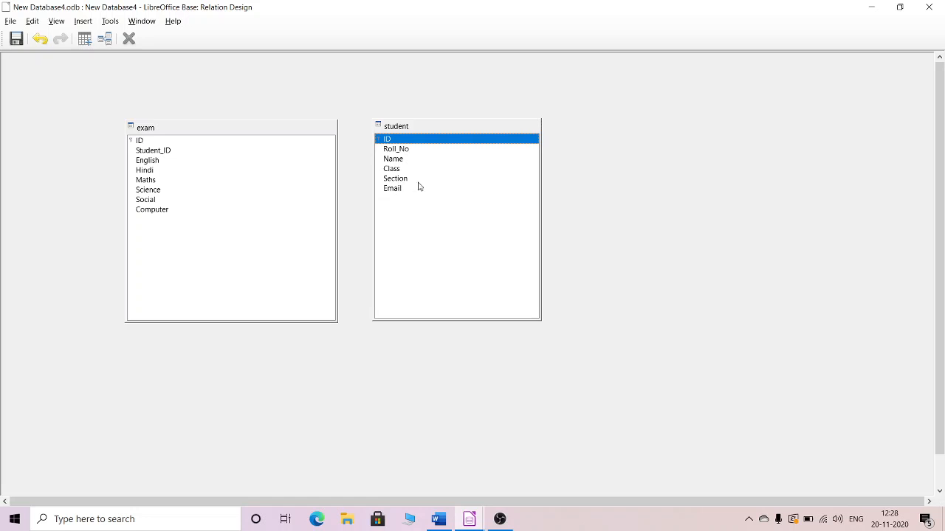
# Step: Swap the positions of the two tables and create a relation from the student table's ID field to the exam table's Student_ID field
pyautogui.moveTo(228, 143); pyautogui.dragTo(686, 125)
pyautogui.moveTo(499, 128); pyautogui.dragTo(343, 129)
pyautogui.moveTo(232, 142); pyautogui.dragTo(623, 154)
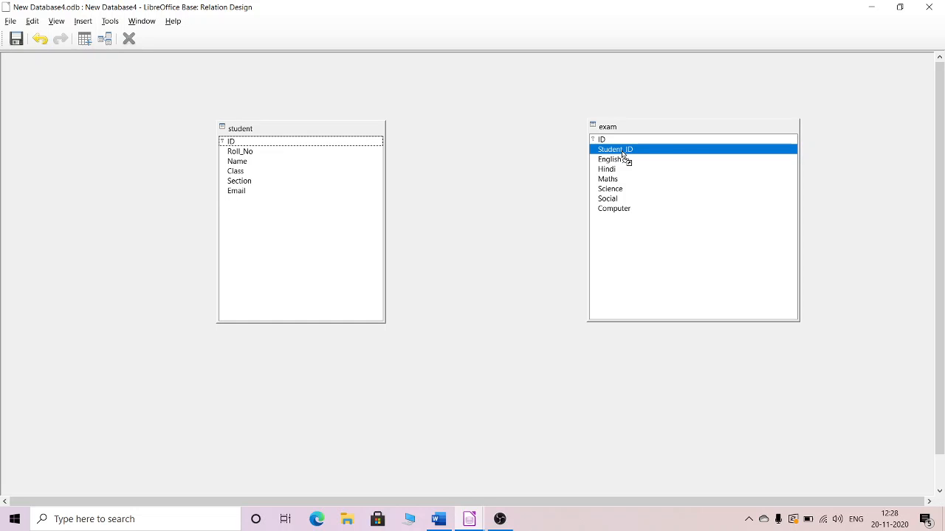
pyautogui.moveTo(622, 153); pyautogui.dragTo(602, 220)
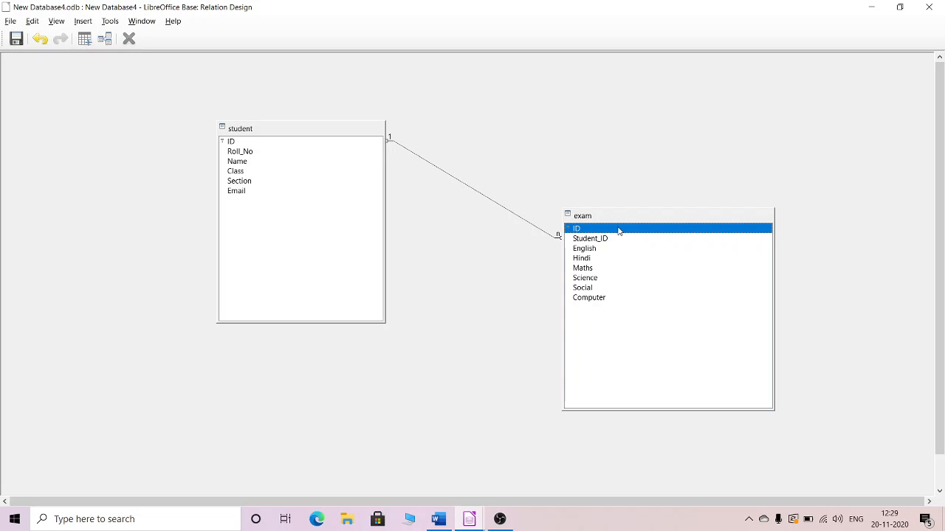
# Step: Examine the linked student ID and exam Student_ID fields at both ends of the relation line
pyautogui.click(247, 143)
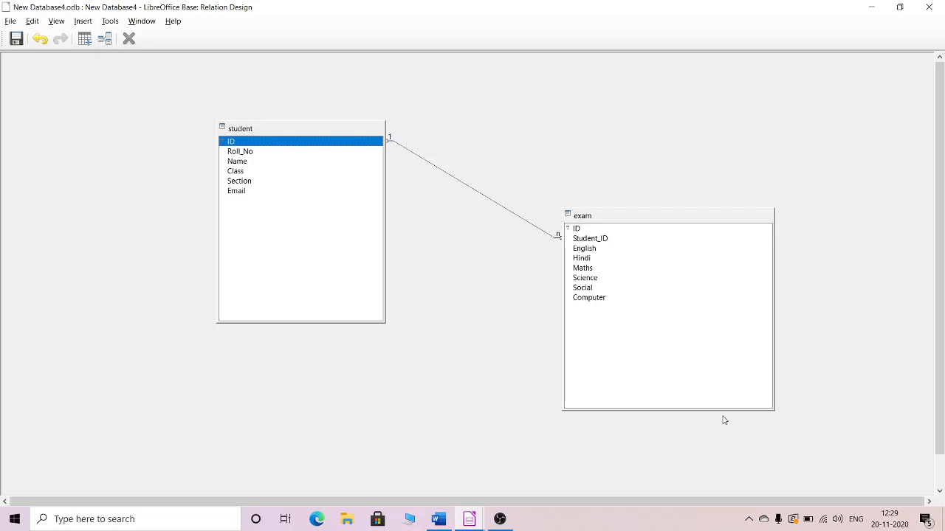
pyautogui.click(929, 7)
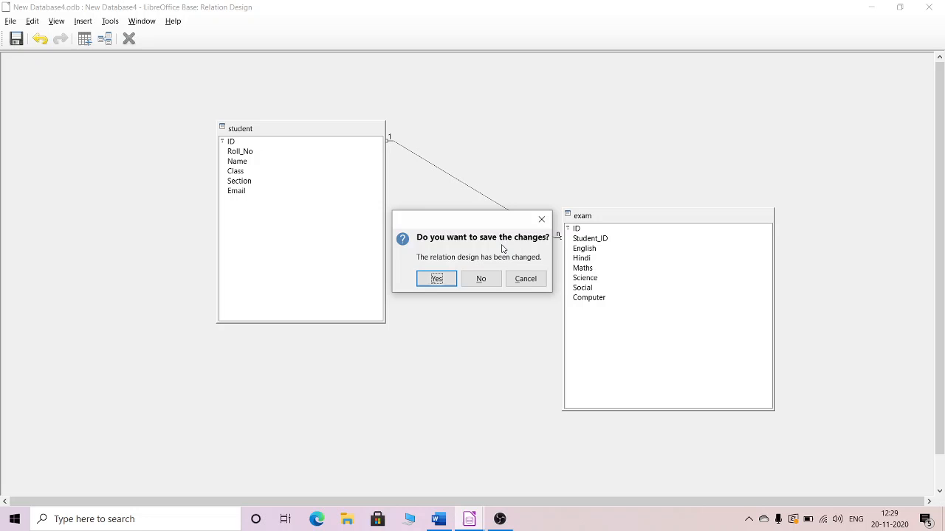
pyautogui.click(542, 219)
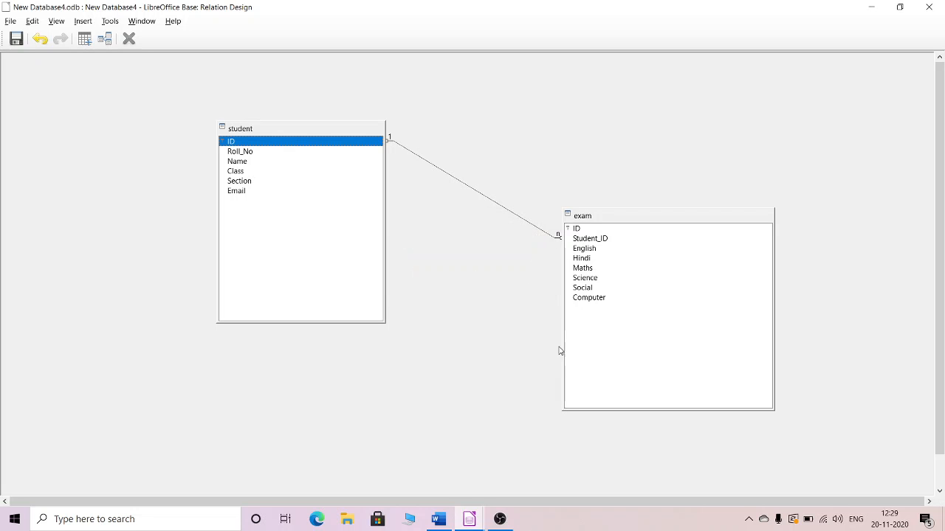
pyautogui.click(602, 243)
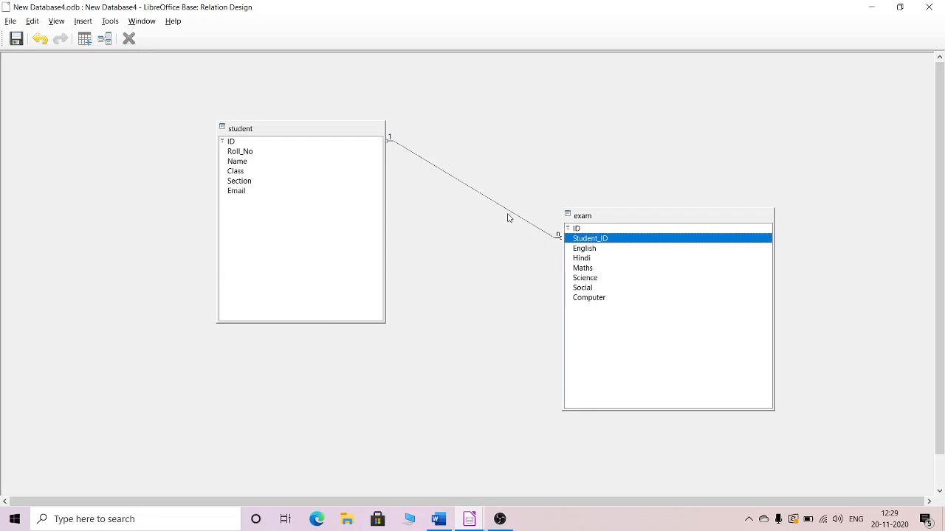
pyautogui.click(225, 141)
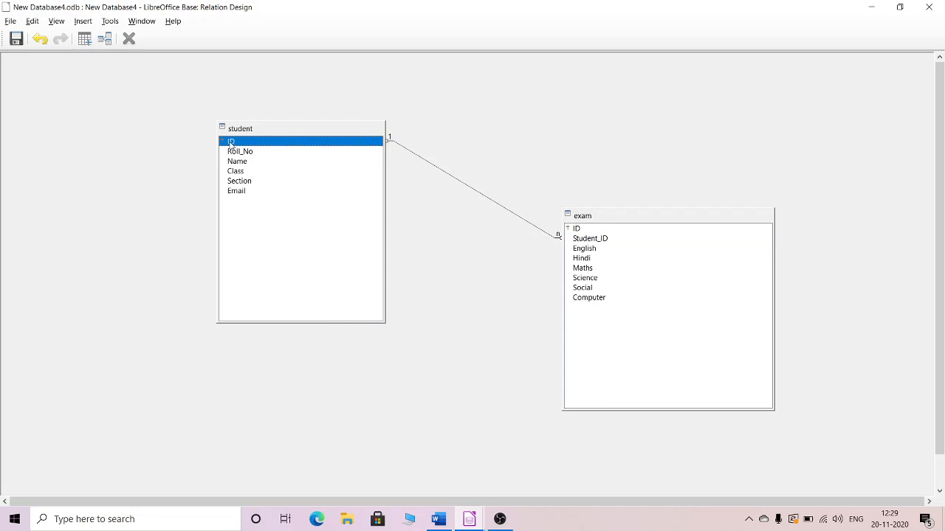
pyautogui.click(580, 242)
pyautogui.click(226, 141)
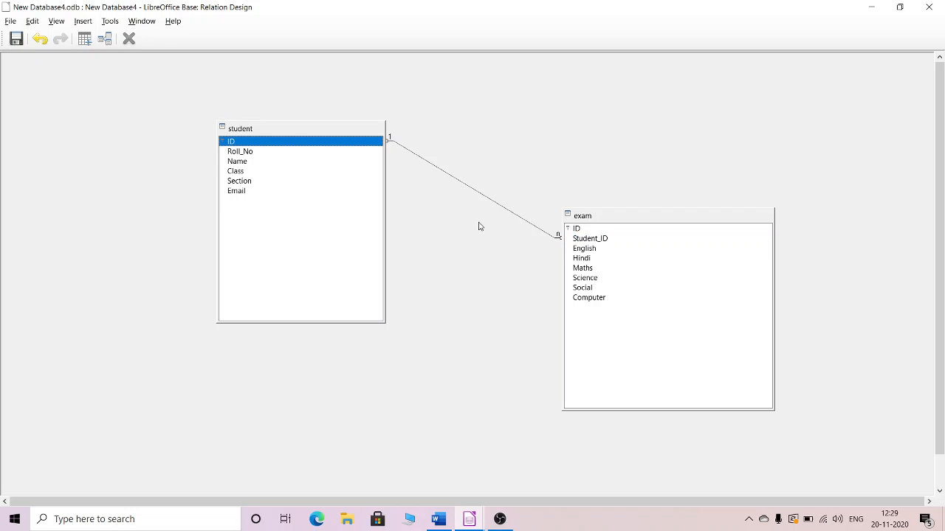
pyautogui.click(606, 242)
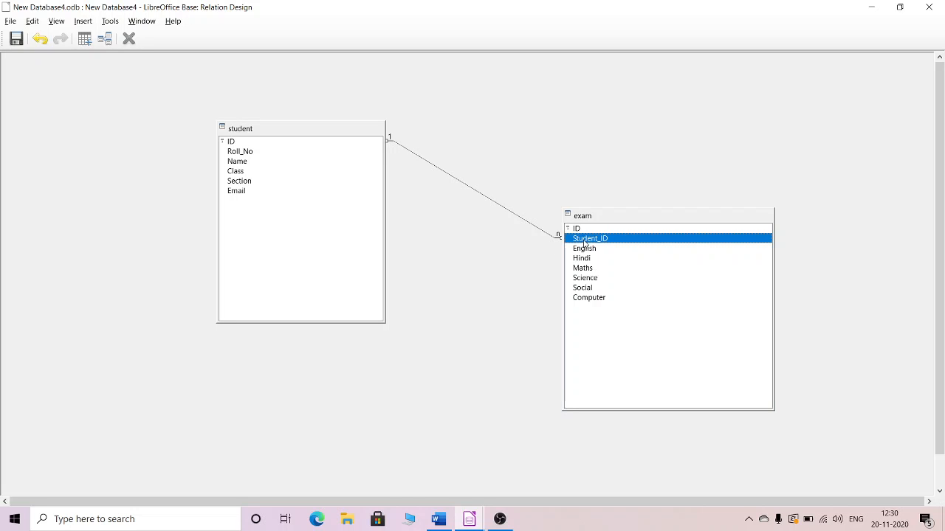
# Step: Close the relation design and save its changes
pyautogui.click(929, 7)
pyautogui.click(437, 278)
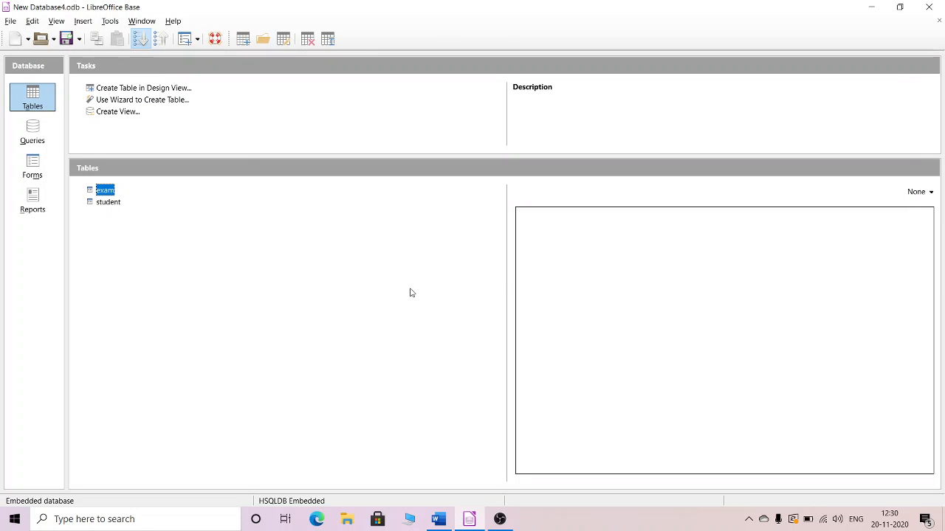
# Step: Open the student and exam tables' data views and arrange the exam window just below the student records
pyautogui.doubleClick(108, 205)
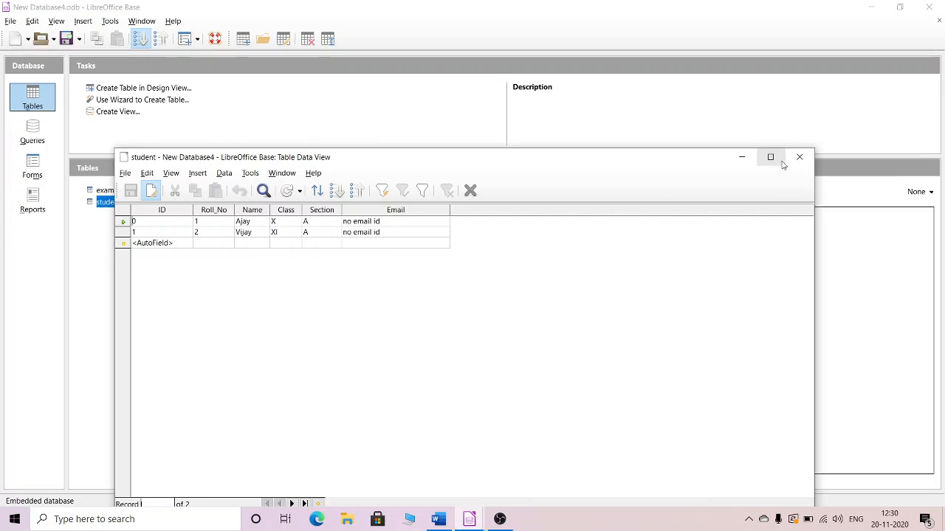
pyautogui.moveTo(436, 158); pyautogui.dragTo(660, 68)
pyautogui.doubleClick(106, 191)
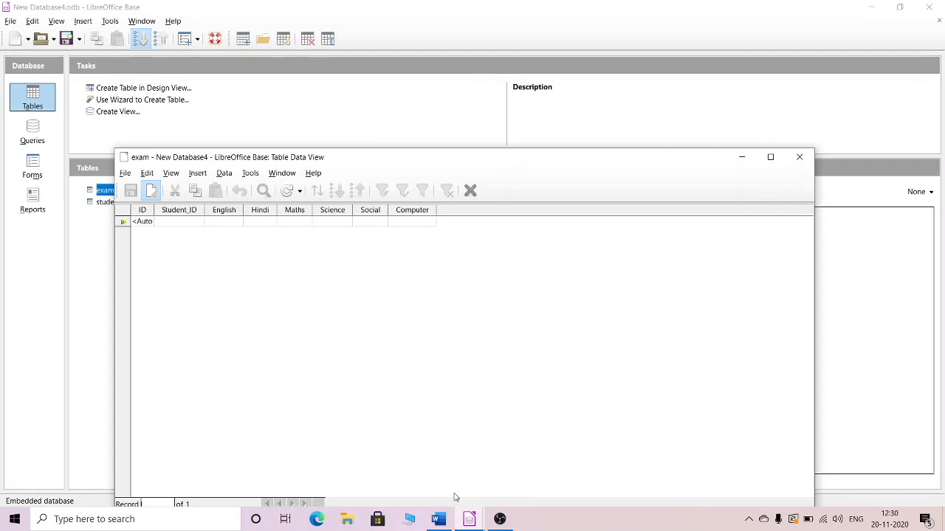
pyautogui.moveTo(502, 511)
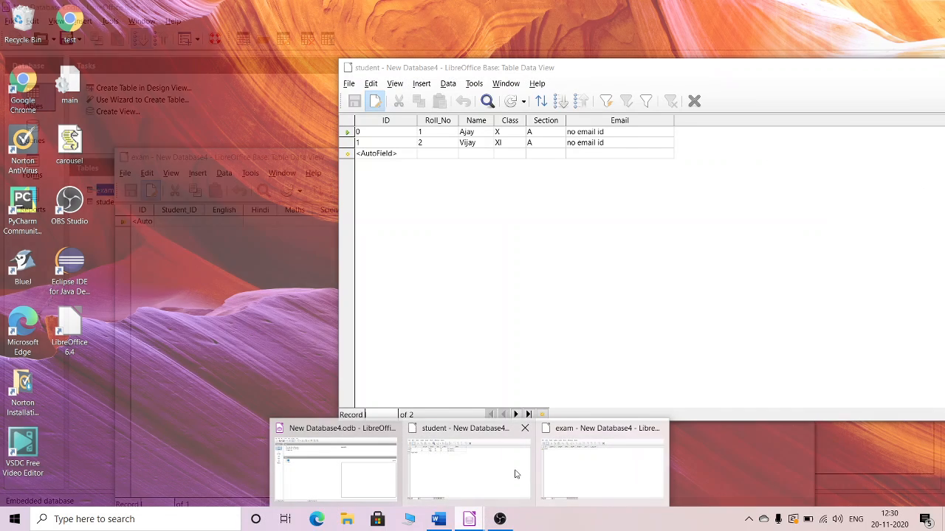
pyautogui.click(516, 472)
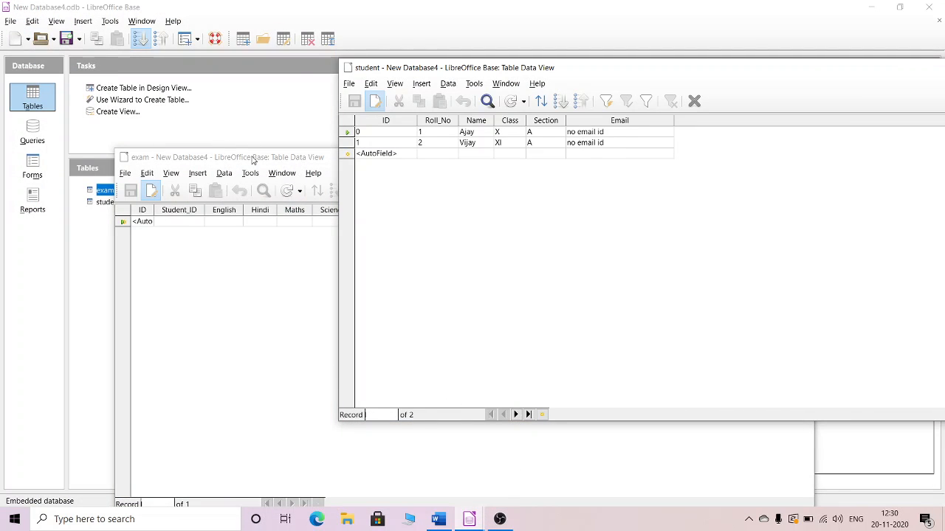
pyautogui.moveTo(270, 161); pyautogui.dragTo(492, 182)
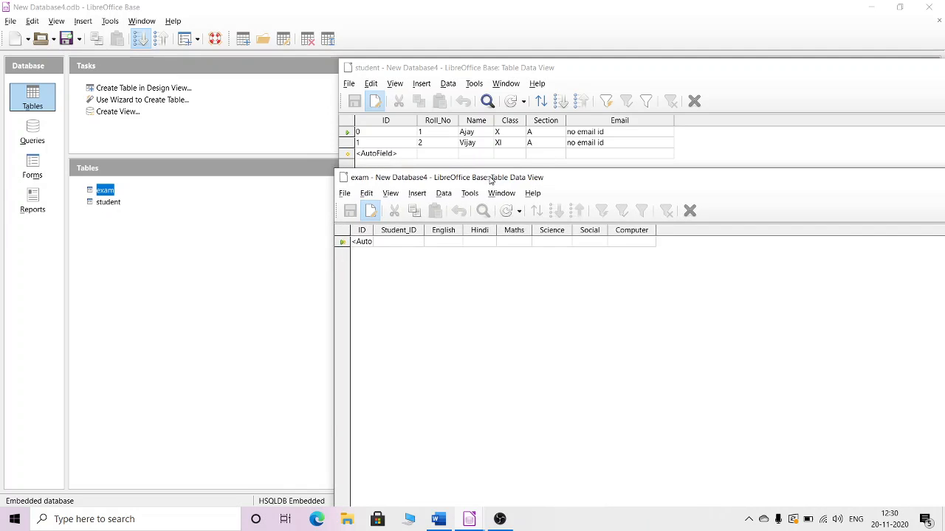
pyautogui.moveTo(580, 67); pyautogui.dragTo(468, 43)
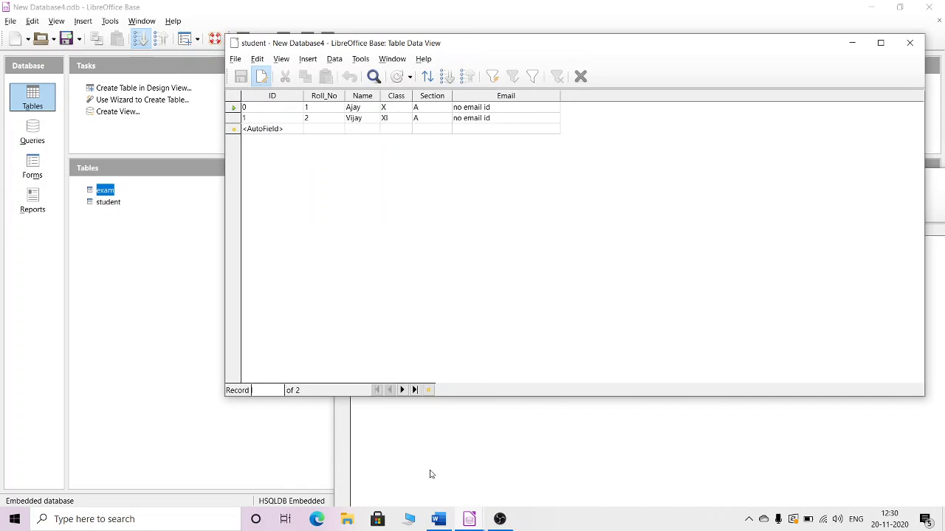
pyautogui.click(431, 473)
pyautogui.moveTo(579, 179); pyautogui.dragTo(472, 150)
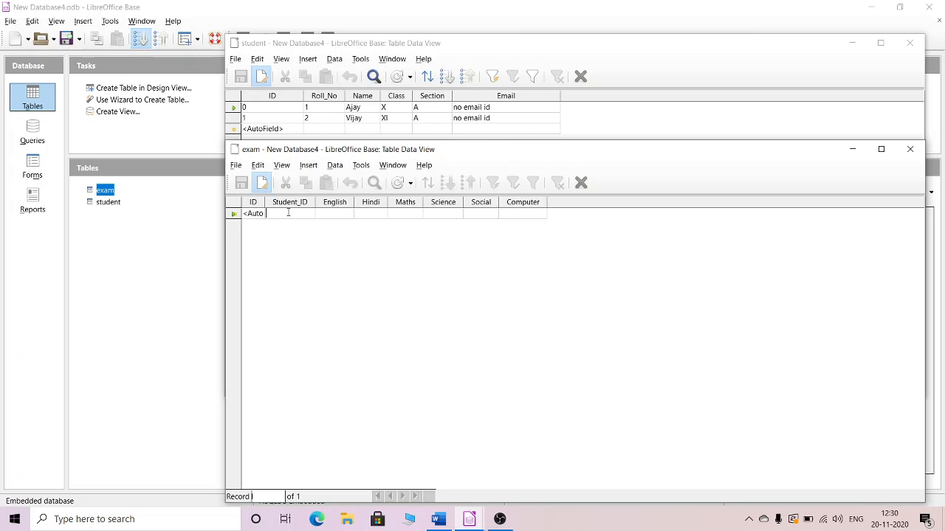
# Step: Enter an exam record for Student_ID 0 with English 45, Hindi 67, Maths 78, and 90 for Science, Social and Computer
pyautogui.write('0')
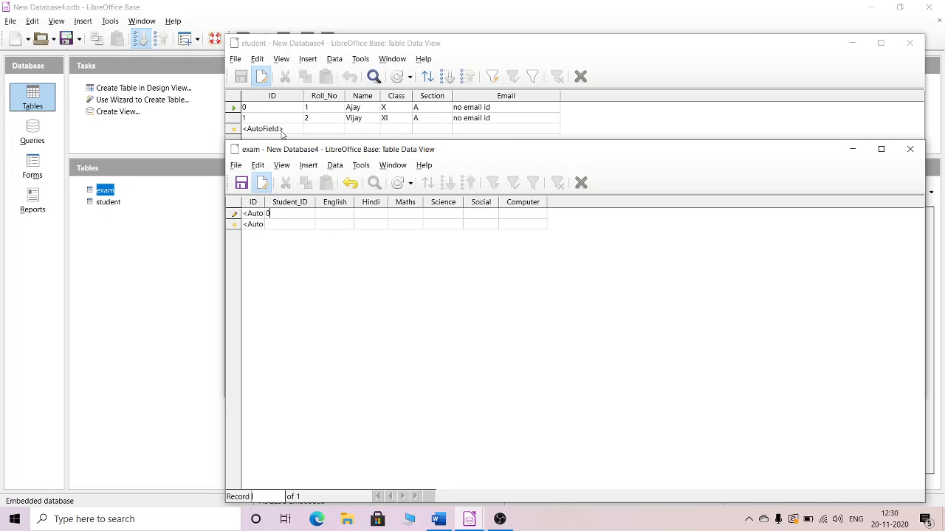
pyautogui.click(330, 213)
pyautogui.write('45 67 78')
pyautogui.press('Tab')
pyautogui.write('90')
pyautogui.press('Tab')
pyautogui.write('990')
# Step: Add an exam record for Student_ID 1 with English 50, Hindi 56, Maths 67, and 78 for Science, Social and Computer
pyautogui.click(287, 224)
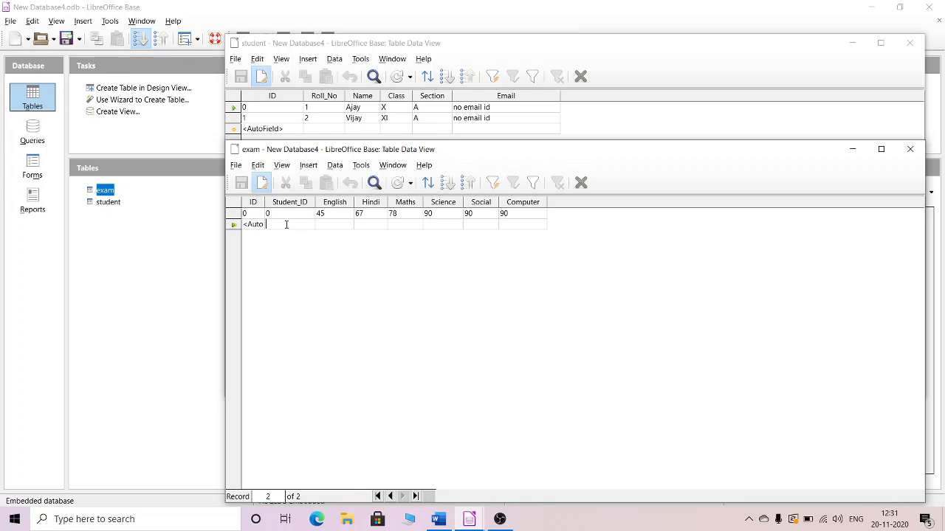
pyautogui.write('1')
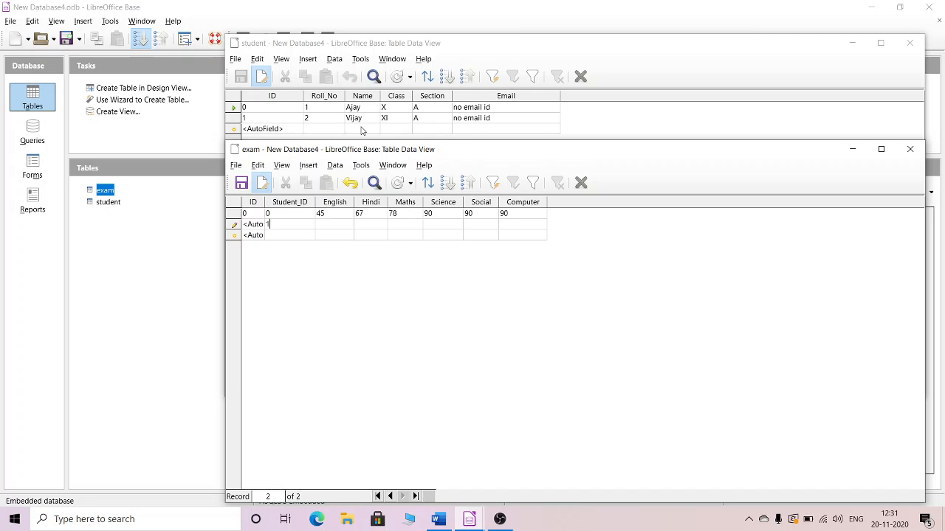
pyautogui.press('Tab')
pyautogui.press('Tab')
pyautogui.write('78')
pyautogui.click(337, 215)
pyautogui.click(338, 224)
pyautogui.write('50')
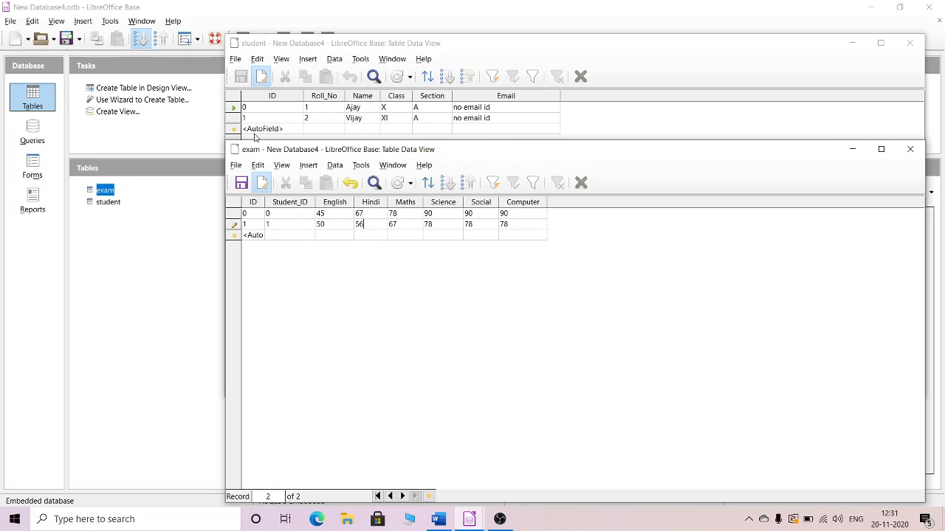
# Step: Try to add an exam record for Student_ID 2 with English 45, Hindi 67, Maths 89, and 90 for the remaining subjects
pyautogui.click(277, 238)
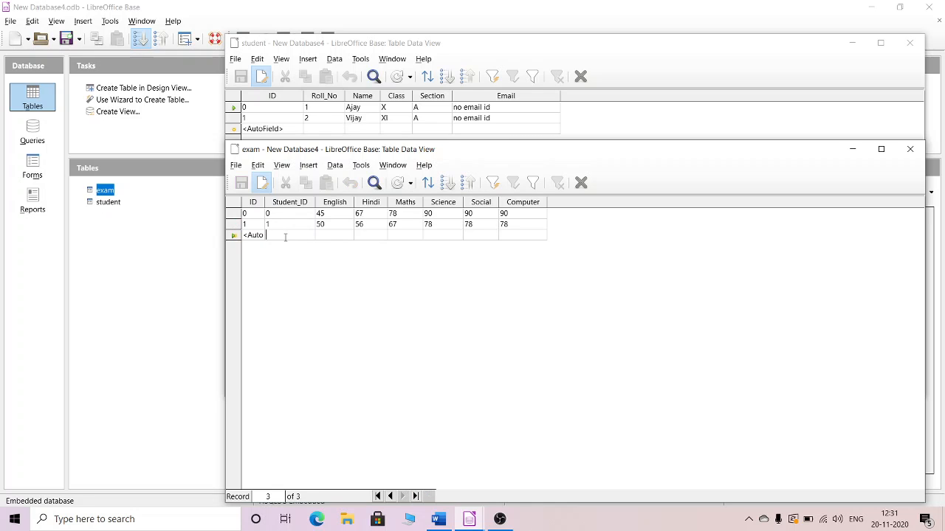
pyautogui.write('2')
pyautogui.press('Tab')
pyautogui.write('67')
pyautogui.press('Tab')
pyautogui.write('8')
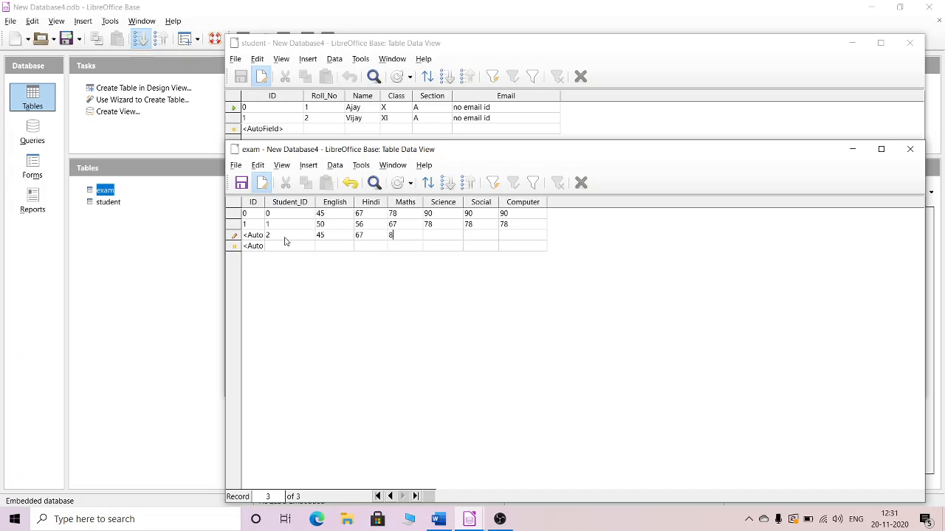
pyautogui.write('90')
pyautogui.press('Tab')
pyautogui.write('9090')
pyautogui.press('Tab')
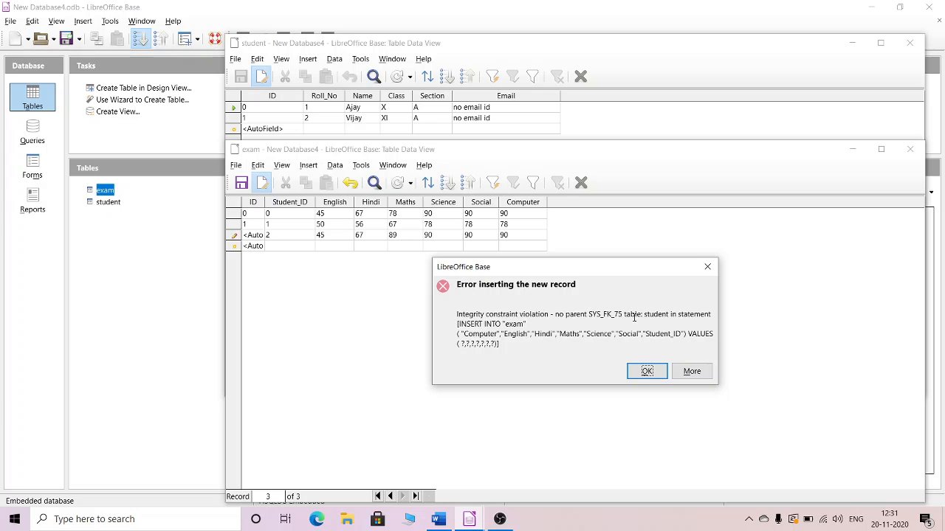
pyautogui.click(707, 267)
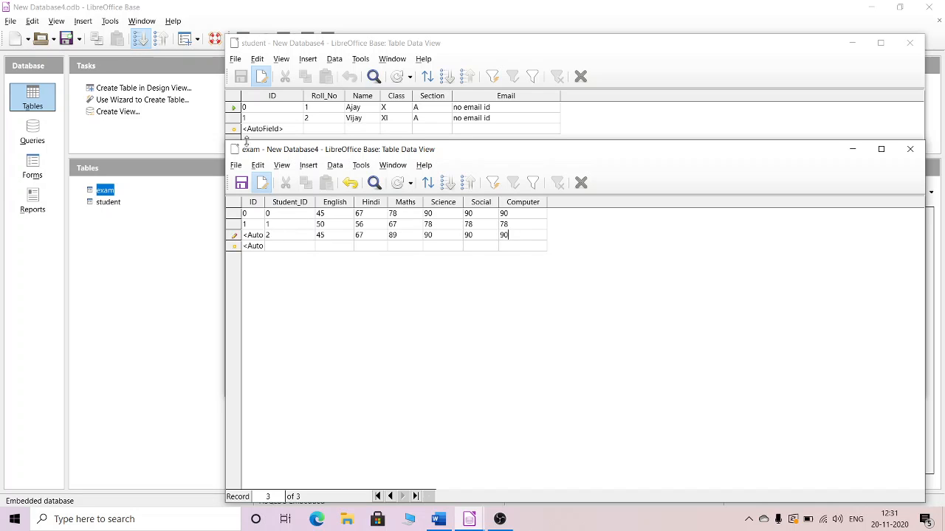
# Step: Undo the data entry of the exam record for Student_ID 2
pyautogui.click(236, 236)
pyautogui.rightClick(237, 237)
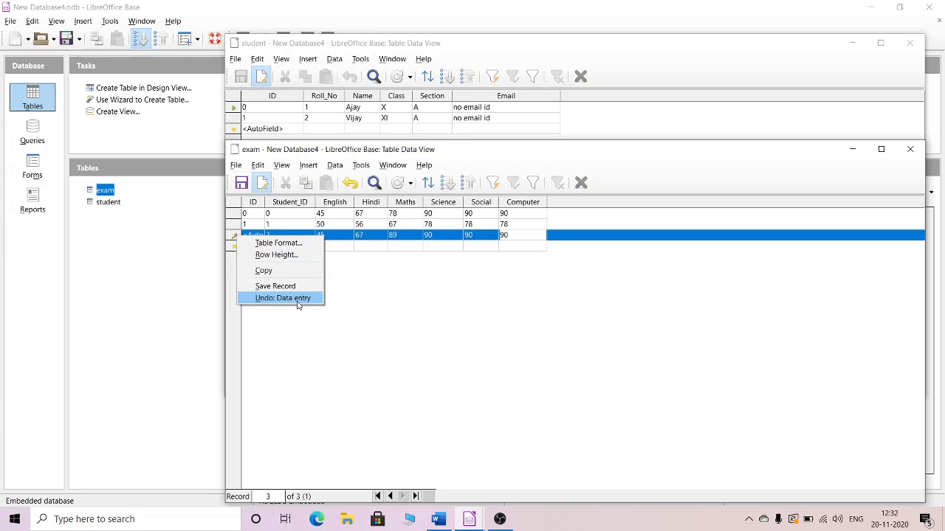
pyautogui.click(282, 298)
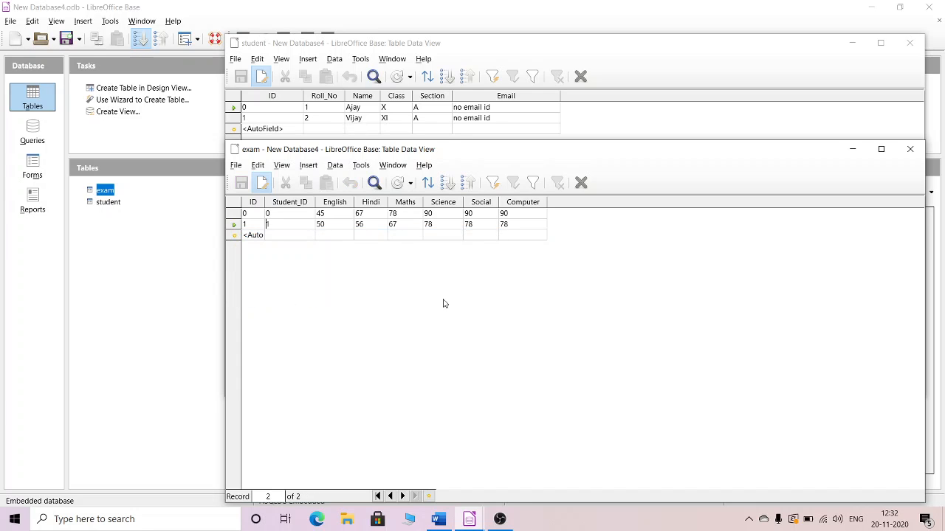
# Step: Reopen the exam and student tables to check their saved records, and close both tables
pyautogui.click(909, 148)
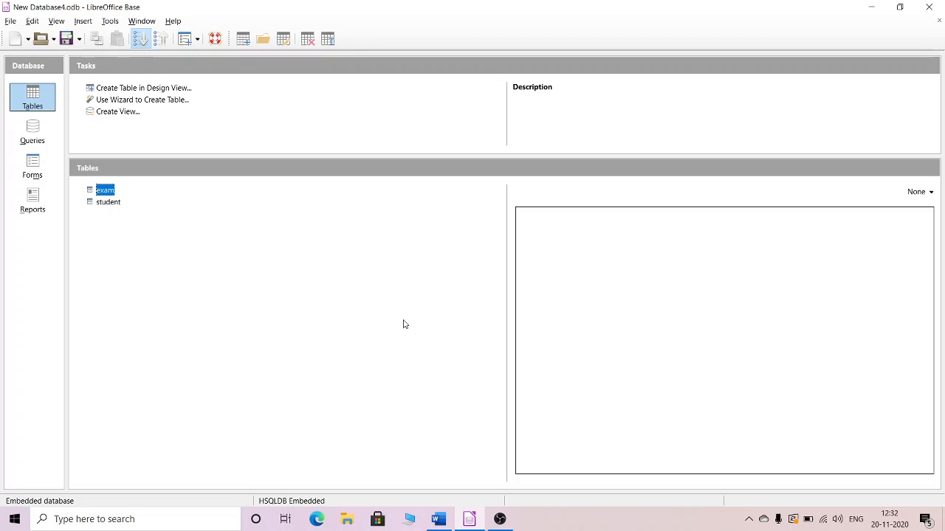
pyautogui.doubleClick(107, 190)
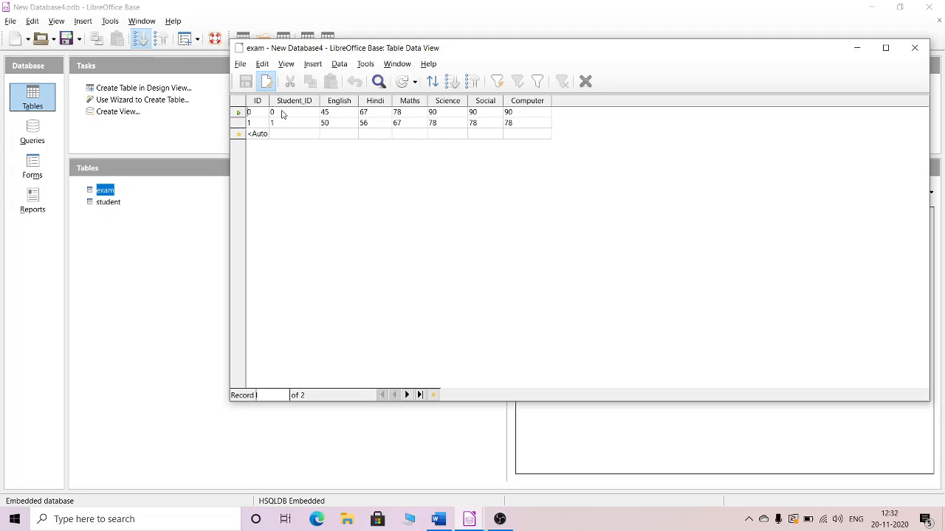
pyautogui.doubleClick(119, 202)
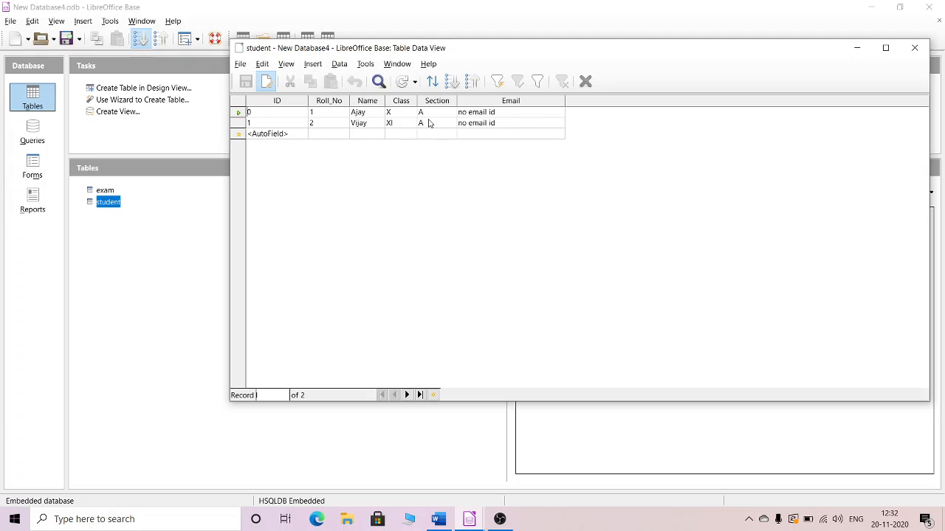
pyautogui.click(913, 48)
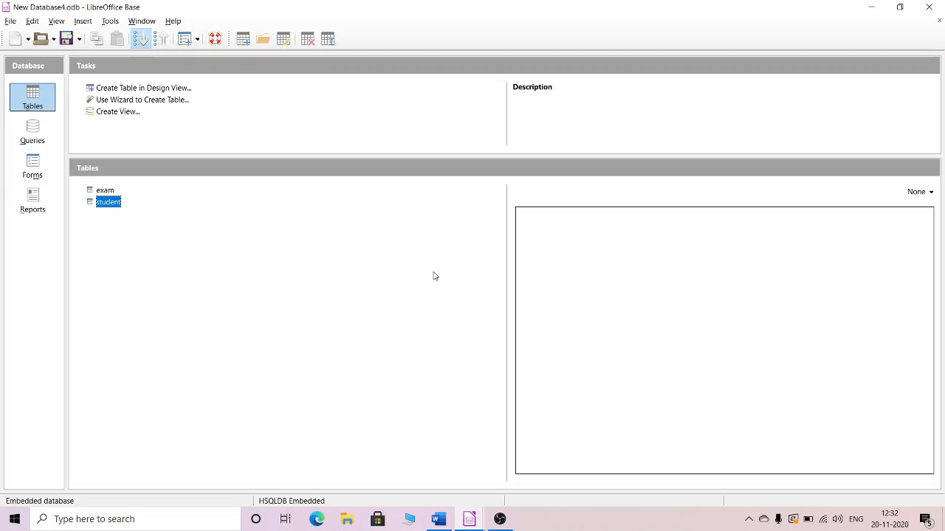
pyautogui.click(473, 518)
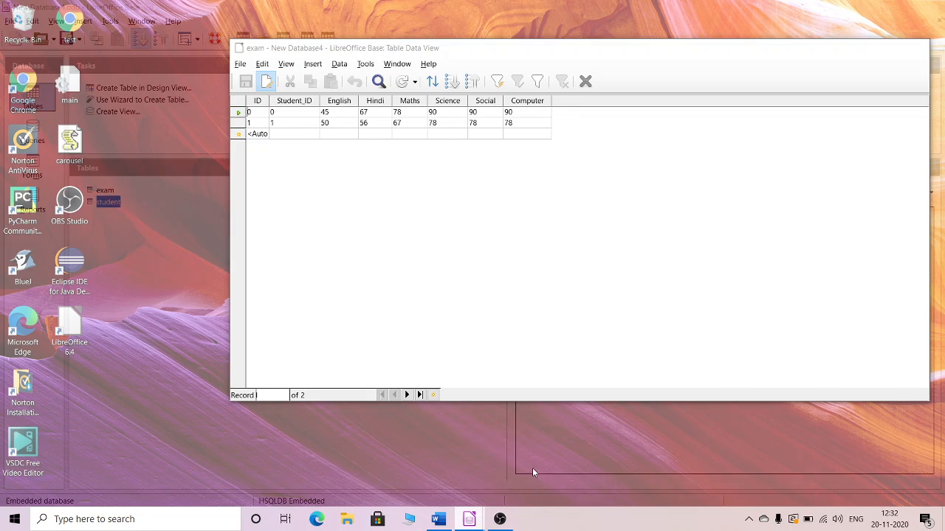
pyautogui.click(532, 468)
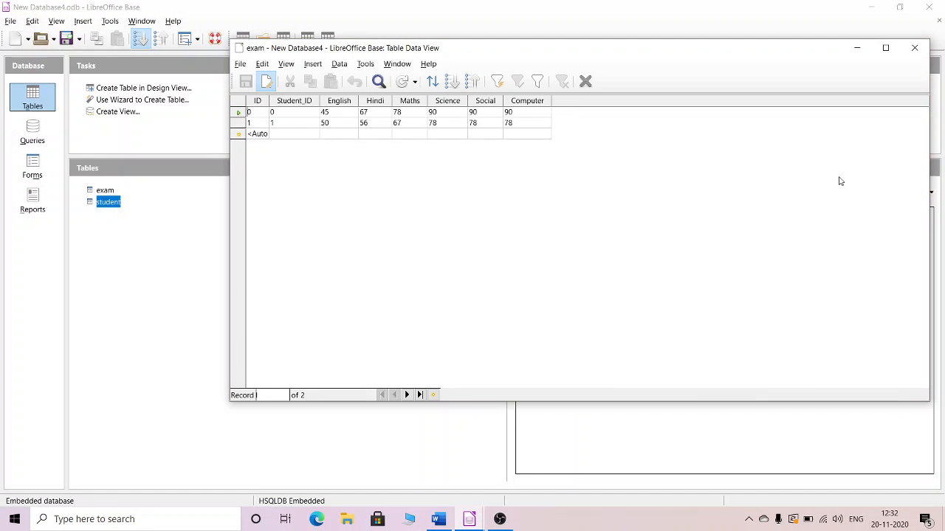
pyautogui.click(914, 48)
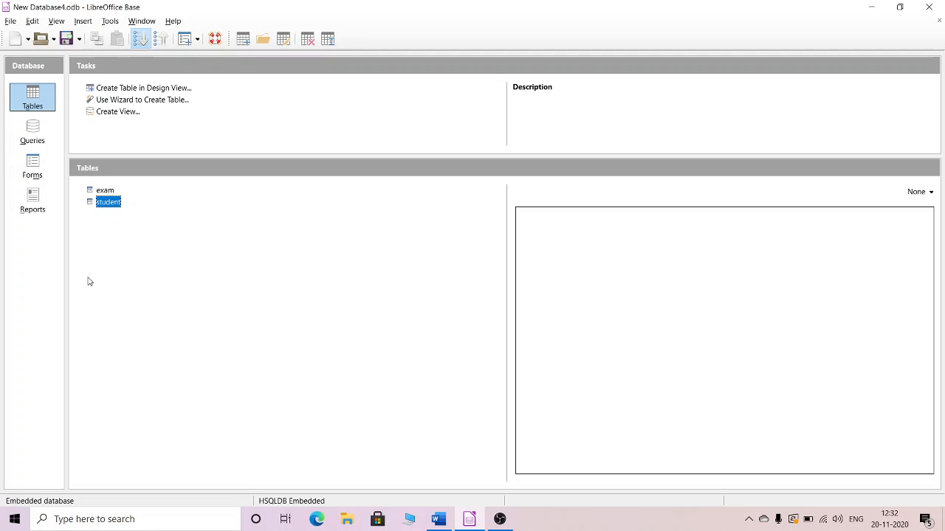
# Step: Start a new query with the Query Wizard and choose the student table as the field source
pyautogui.click(33, 141)
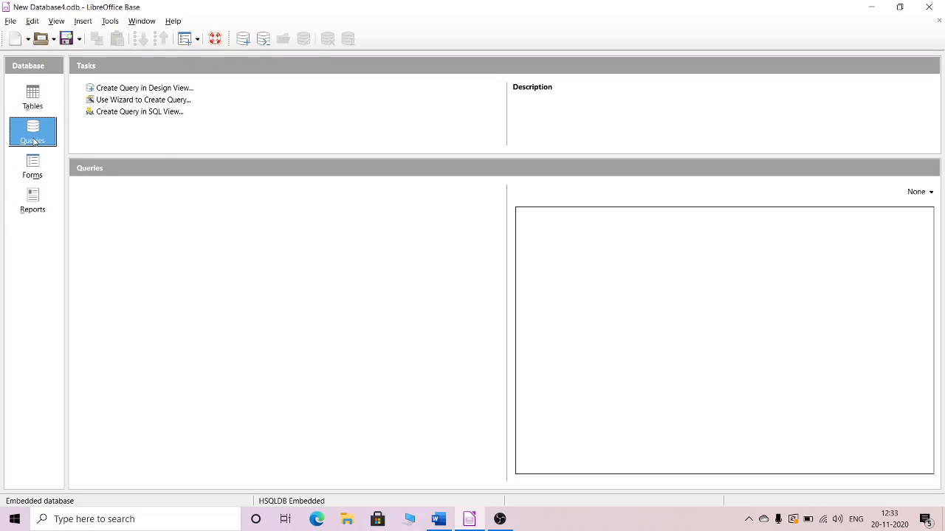
pyautogui.click(116, 105)
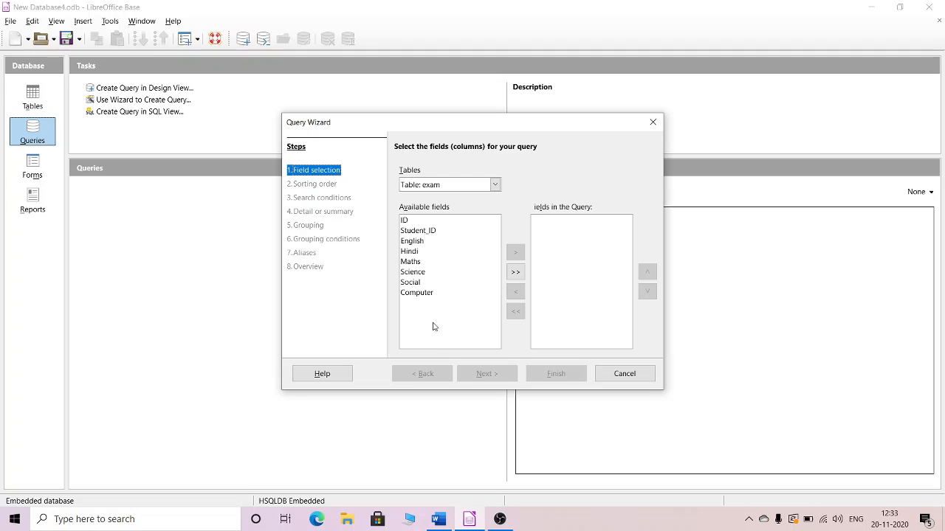
pyautogui.click(495, 185)
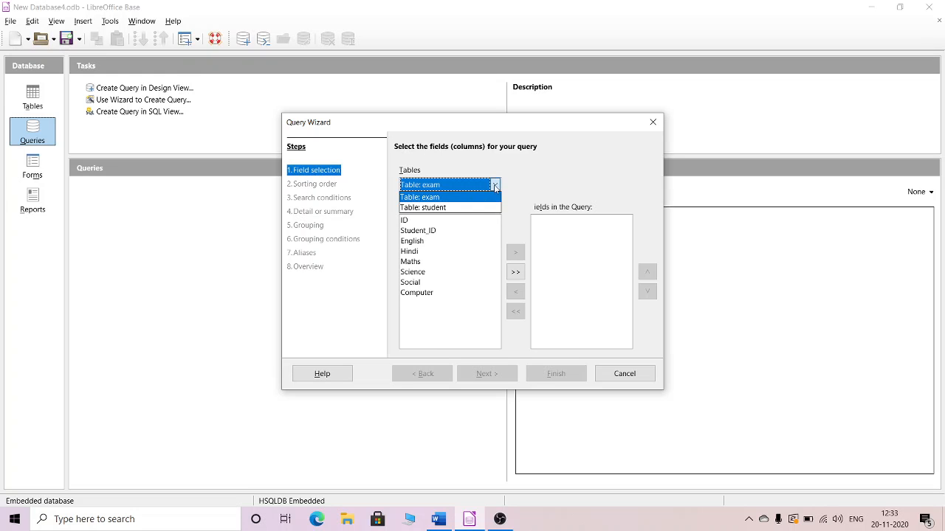
pyautogui.click(494, 185)
pyautogui.click(495, 185)
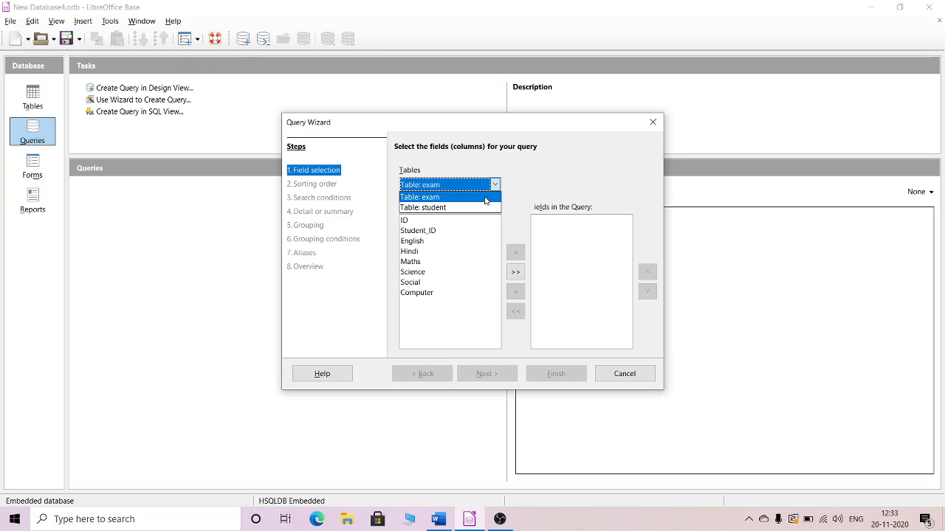
pyautogui.click(578, 167)
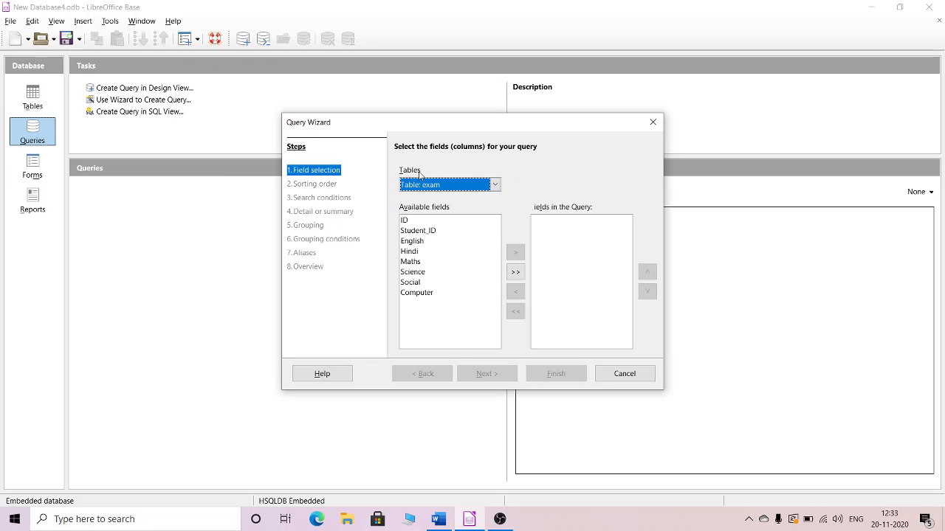
pyautogui.click(495, 185)
pyautogui.click(477, 210)
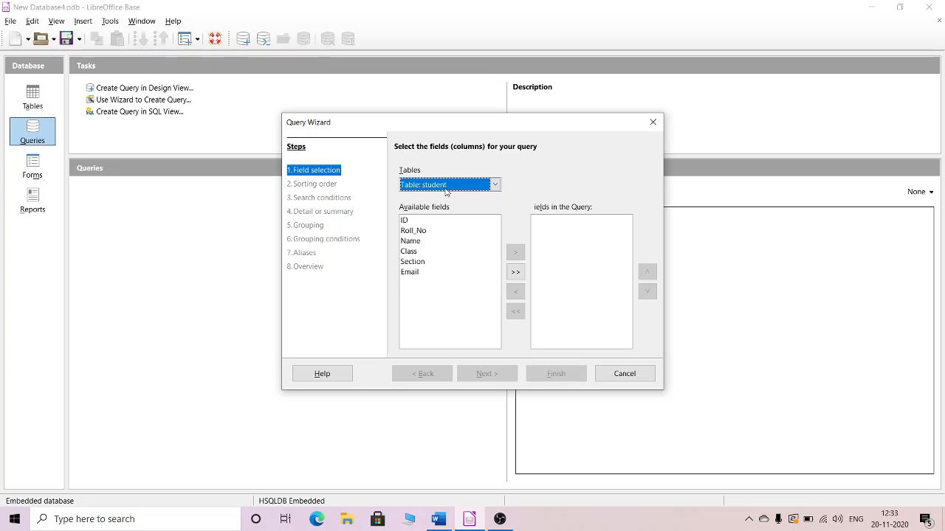
# Step: Add all student fields to the query: ID, Roll_No, Name, Class, Section and Email
pyautogui.click(412, 220)
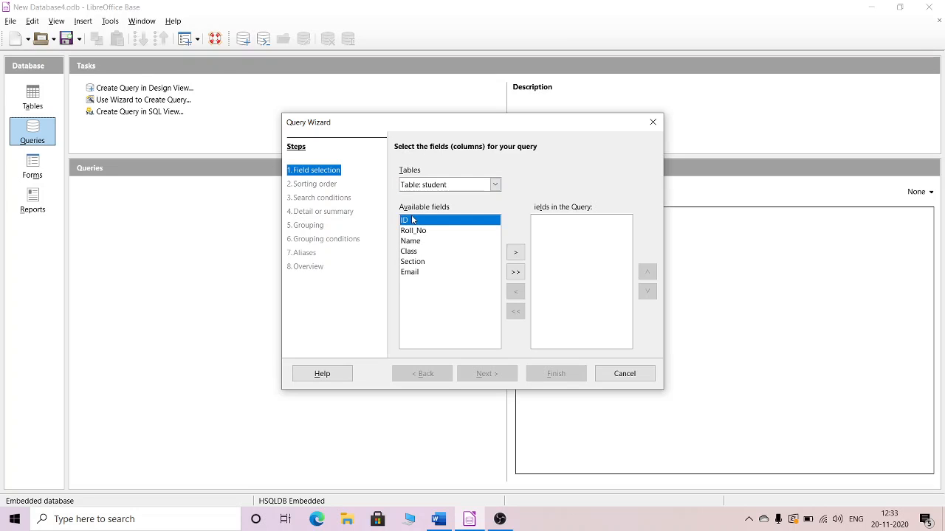
pyautogui.click(516, 253)
pyautogui.click(515, 253)
pyautogui.click(516, 253)
pyautogui.click(516, 253)
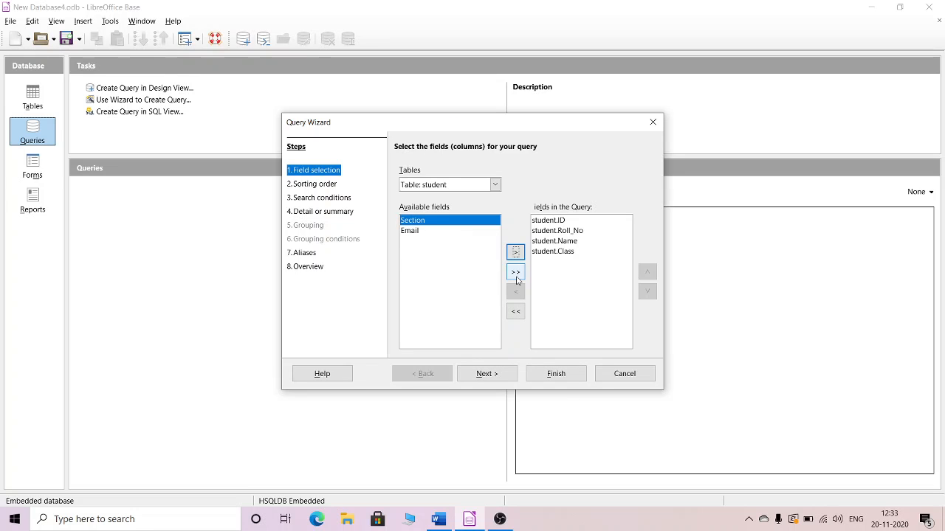
pyautogui.click(516, 272)
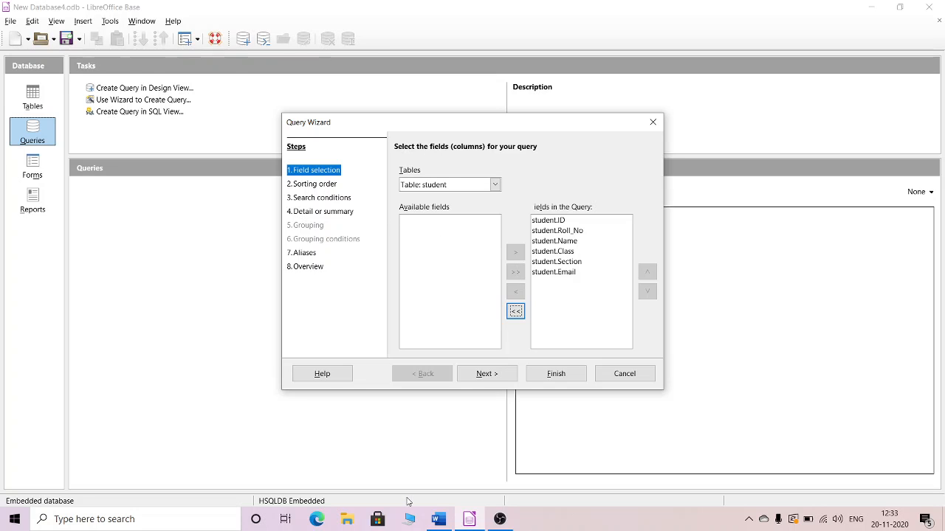
# Step: Add the exam table's Student_ID, English, Hindi, Maths, Science, Social and Computer fields to the query, and proceed to the sorting order
pyautogui.click(495, 185)
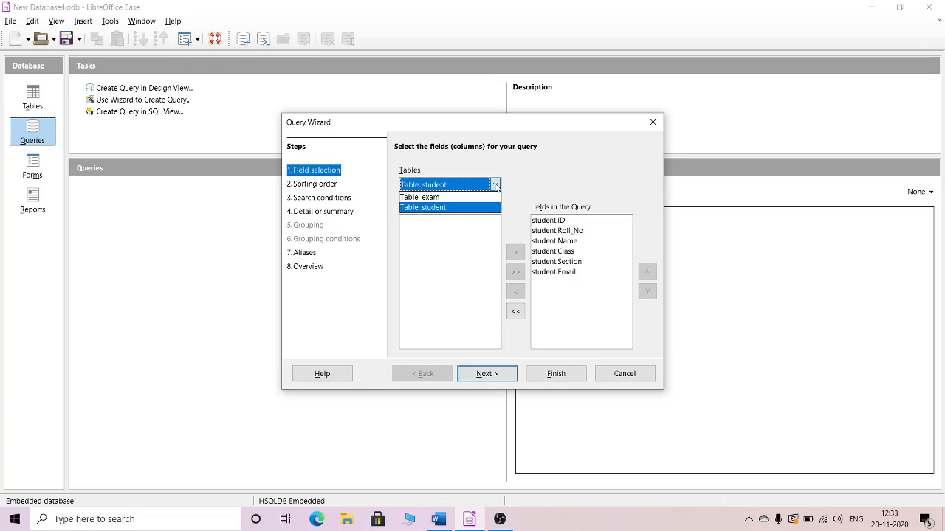
pyautogui.click(458, 197)
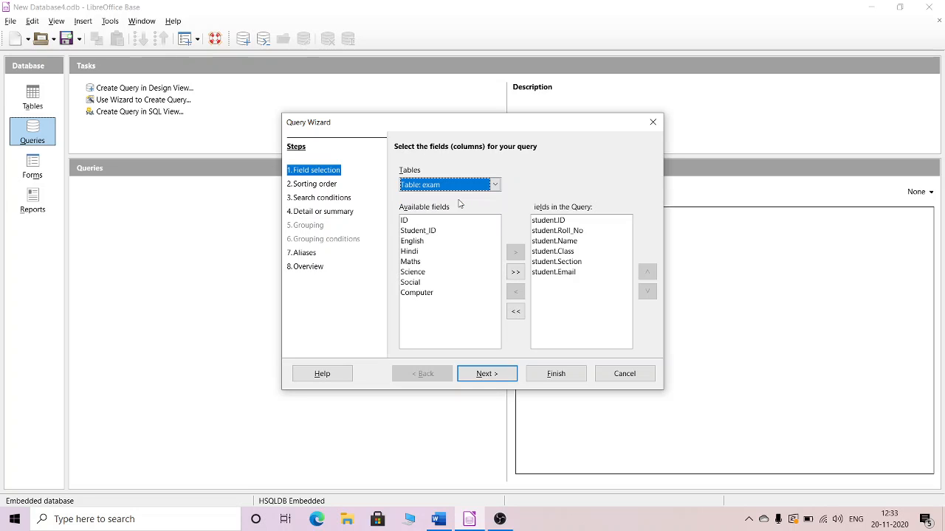
pyautogui.click(419, 233)
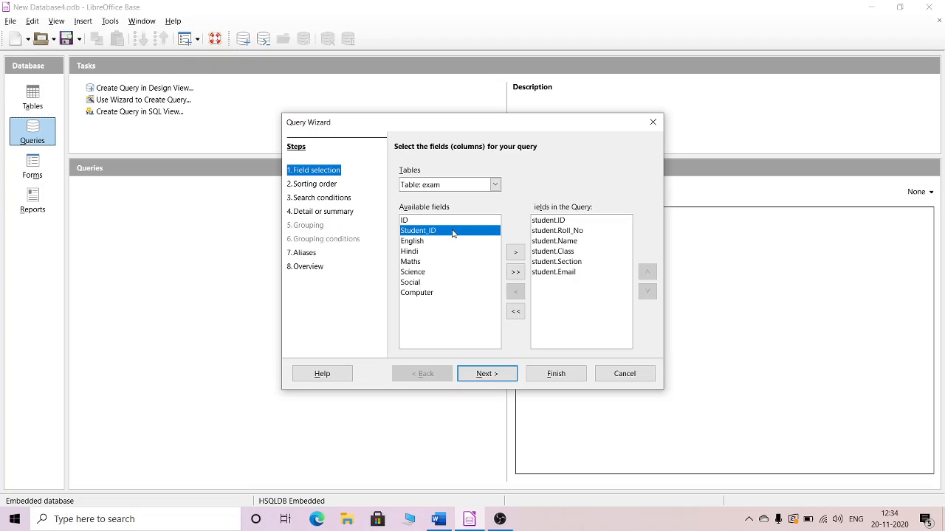
pyautogui.click(515, 252)
pyautogui.click(515, 253)
pyautogui.click(515, 252)
pyautogui.click(515, 253)
pyautogui.click(516, 253)
pyautogui.click(516, 253)
pyautogui.click(515, 252)
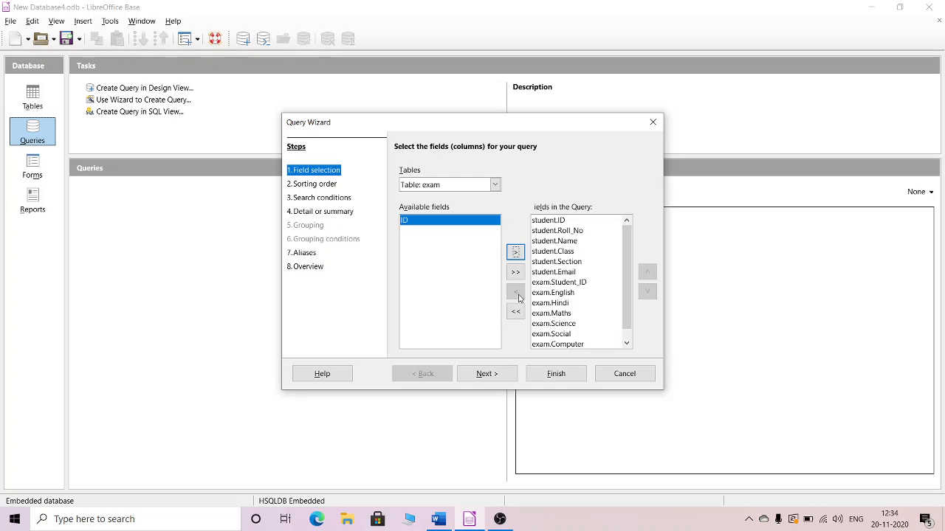
pyautogui.click(477, 374)
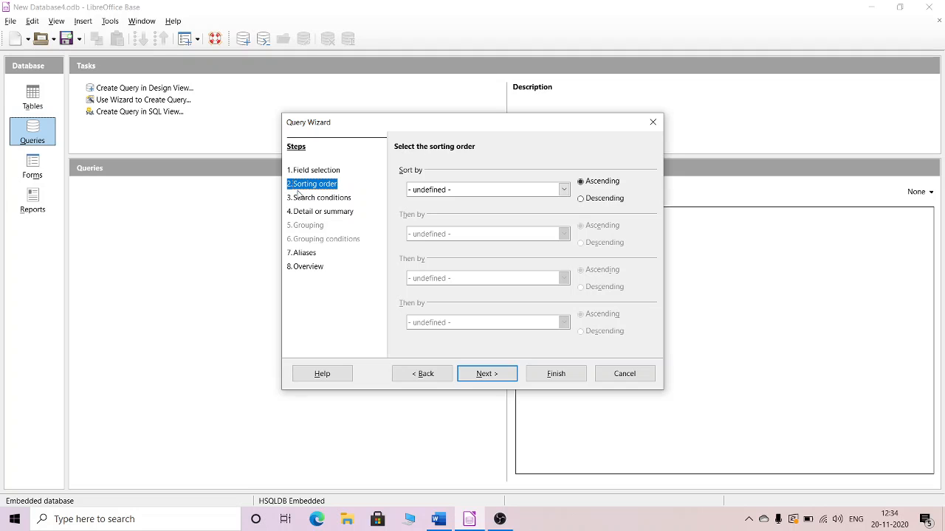
# Step: Sort the query by student.ID and by student.Roll_No, both ascending, and continue to the search conditions
pyautogui.click(565, 192)
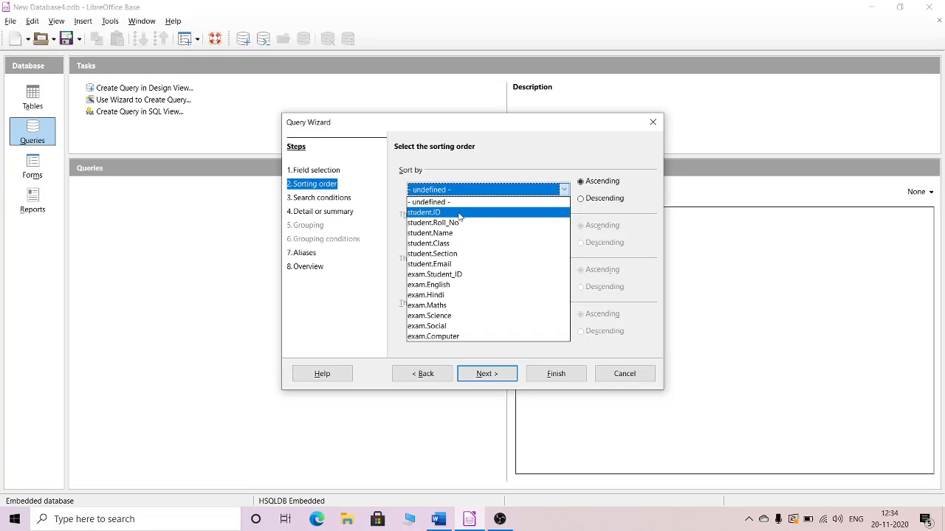
pyautogui.click(432, 213)
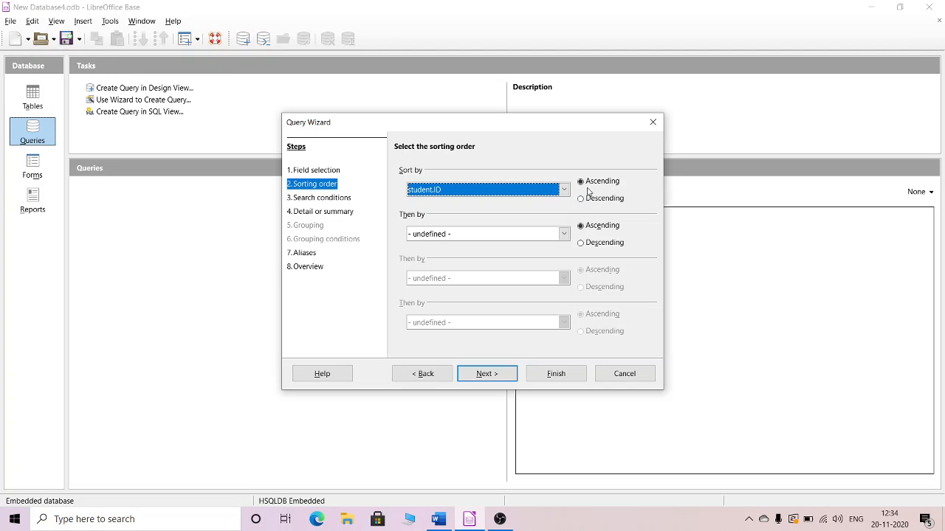
pyautogui.click(566, 235)
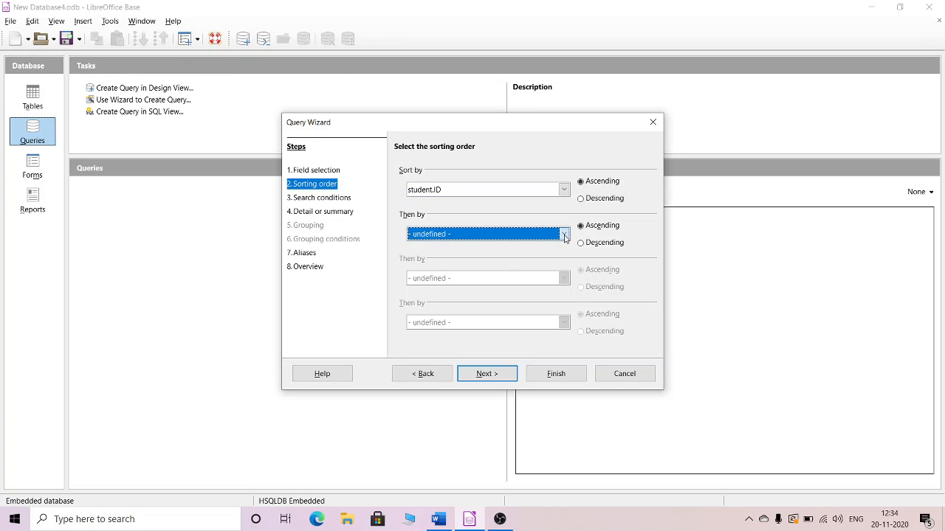
pyautogui.click(565, 235)
pyautogui.click(525, 268)
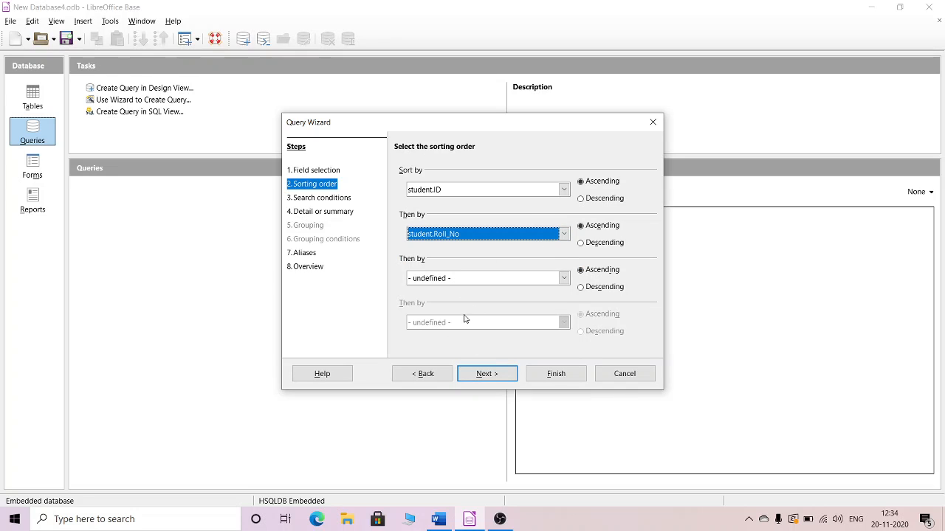
pyautogui.click(493, 375)
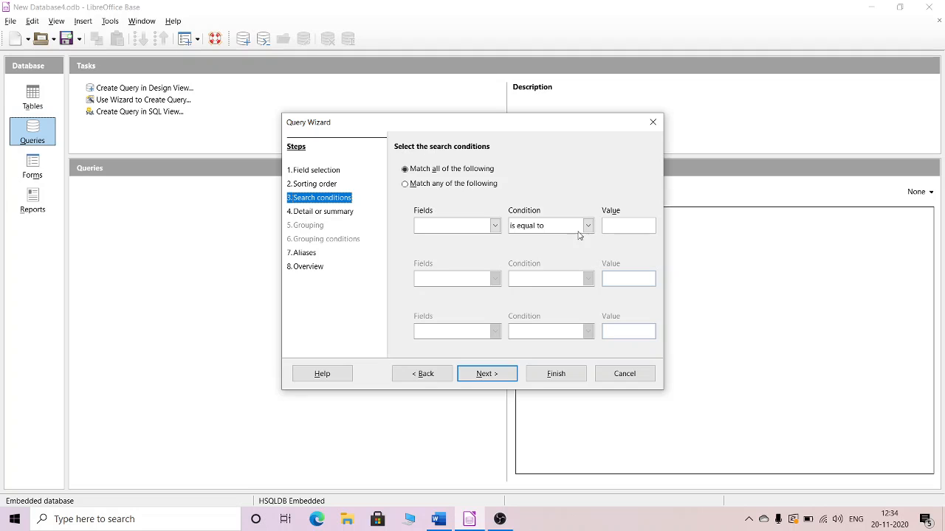
pyautogui.click(495, 225)
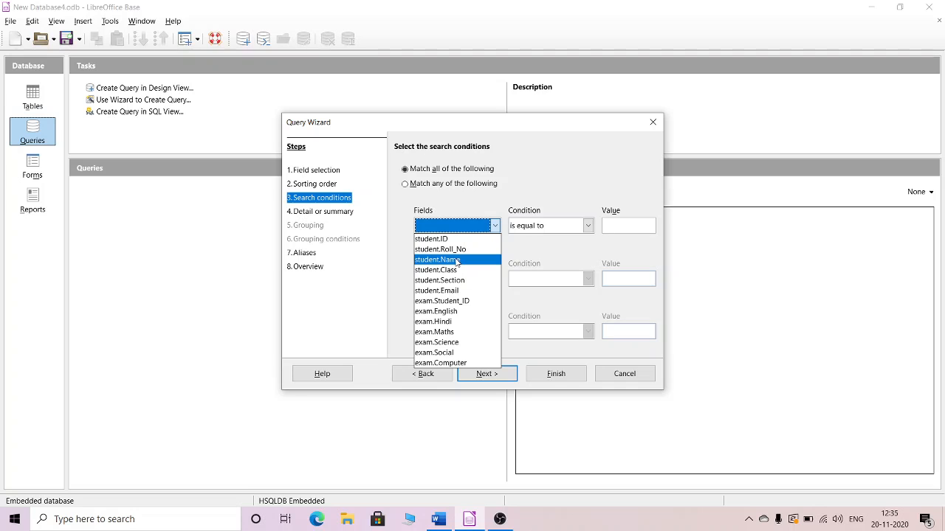
pyautogui.click(437, 239)
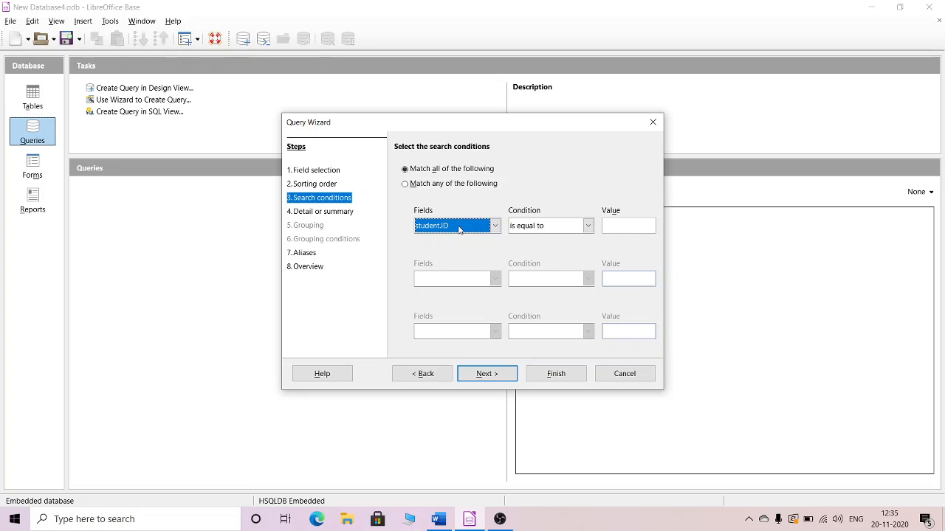
pyautogui.click(643, 226)
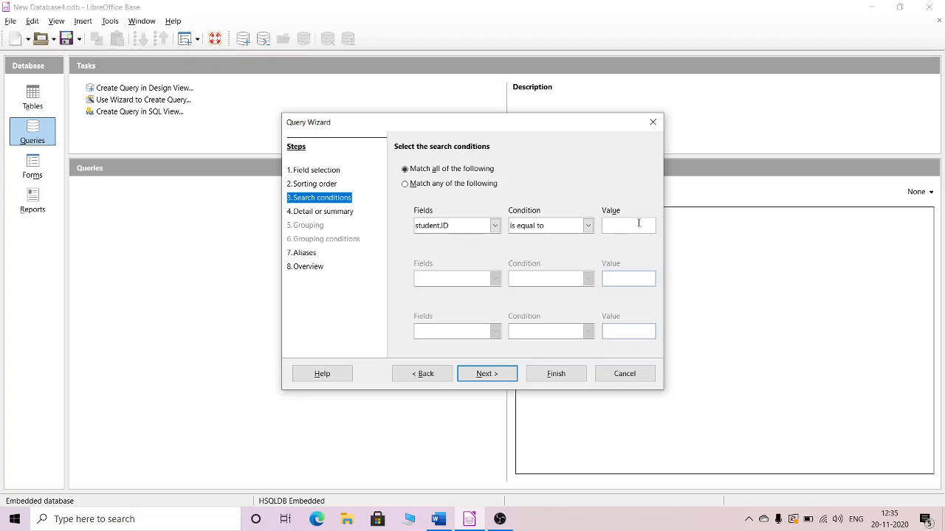
pyautogui.click(589, 226)
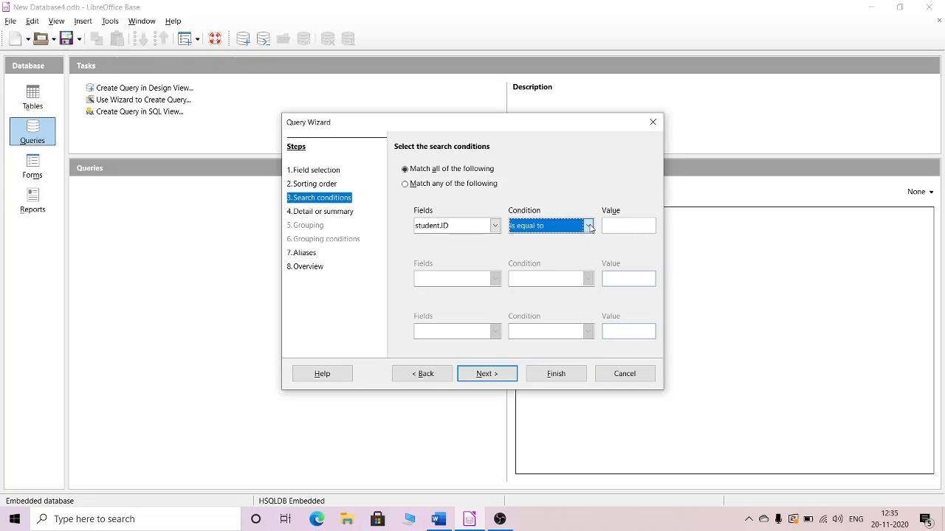
pyautogui.click(552, 192)
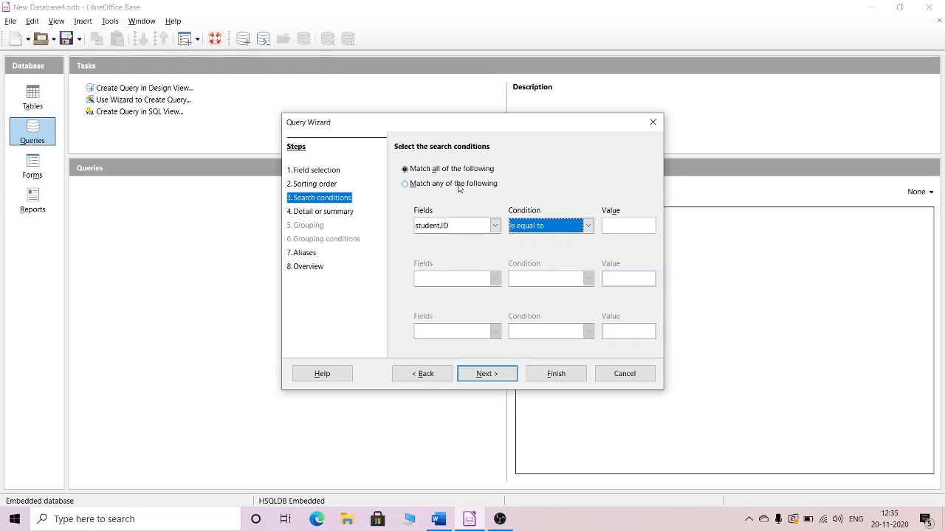
pyautogui.click(299, 185)
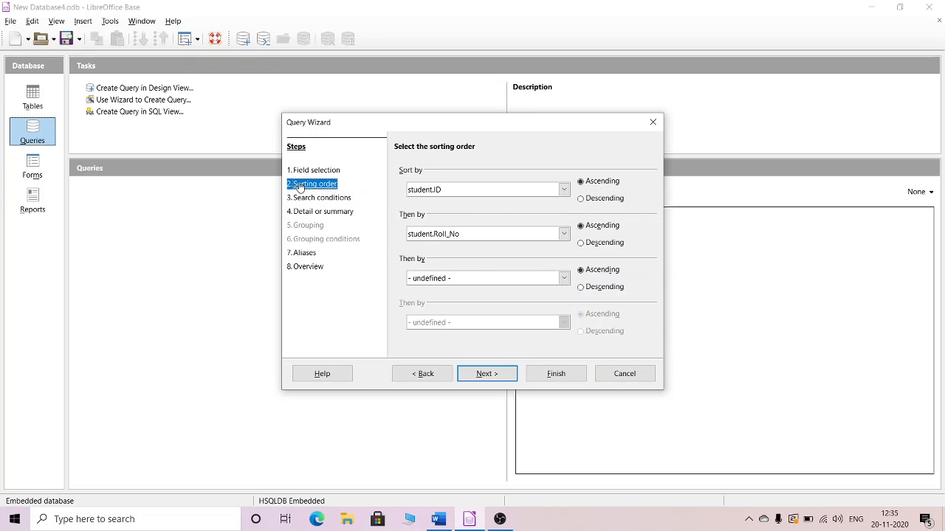
pyautogui.click(305, 198)
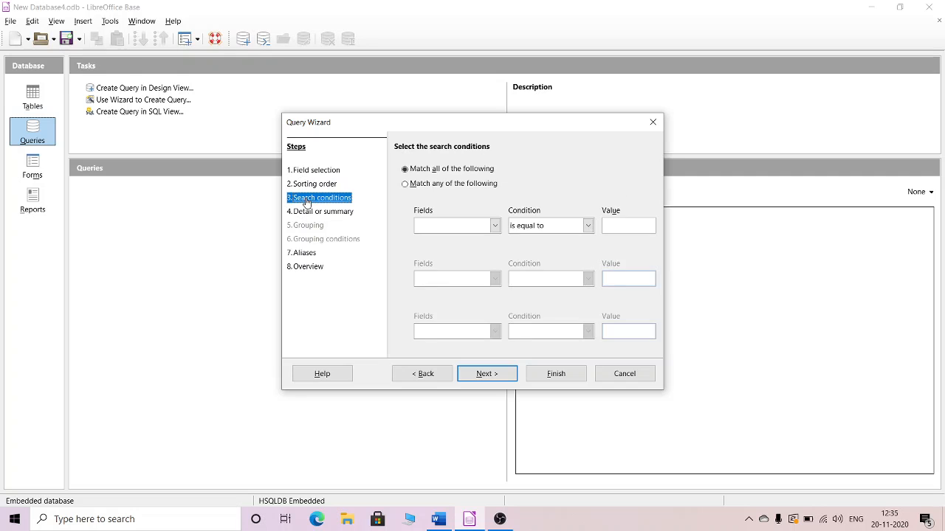
pyautogui.click(318, 212)
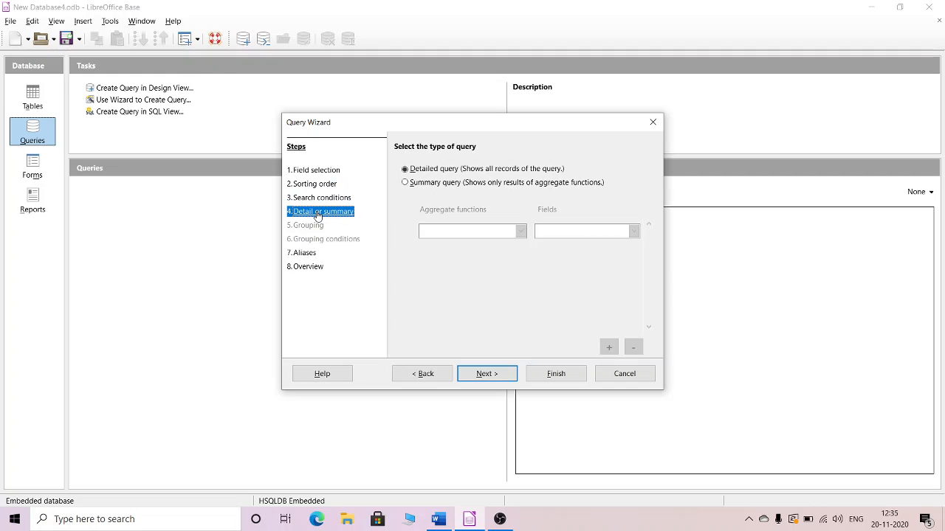
pyautogui.click(315, 197)
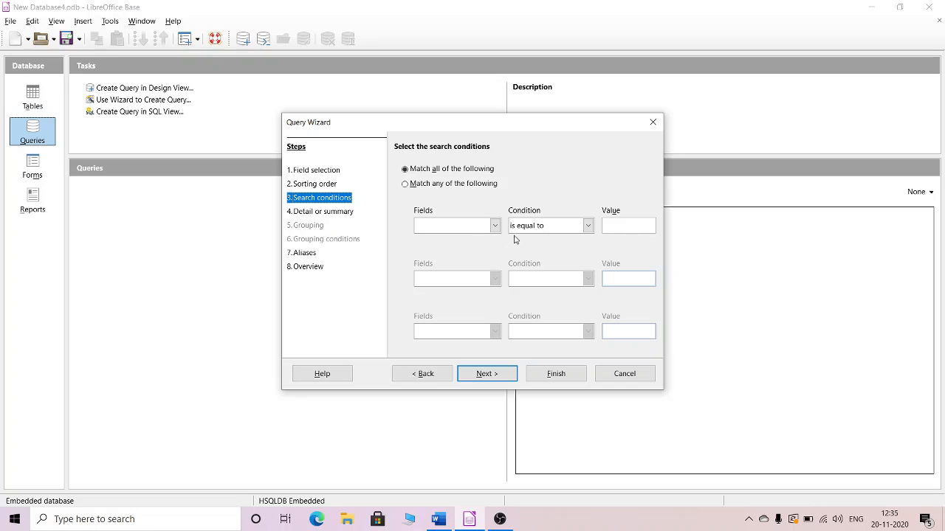
# Step: Look through the wizard's search condition options, including match all or any and the comparison operators, and the query type options
pyautogui.click(331, 212)
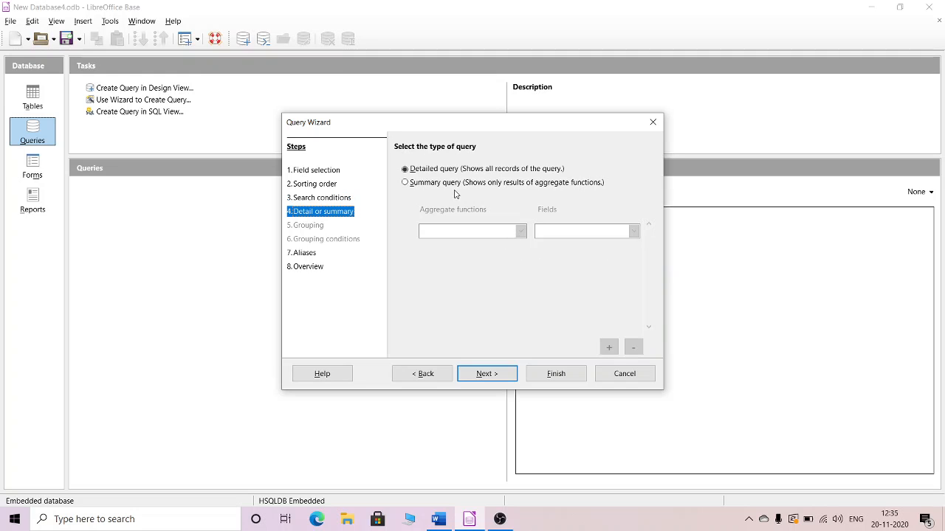
pyautogui.click(324, 197)
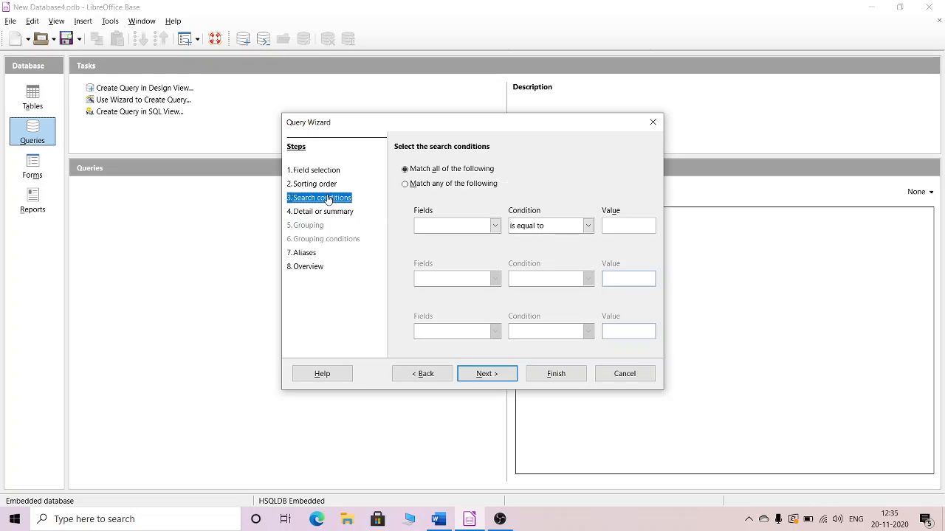
pyautogui.click(420, 185)
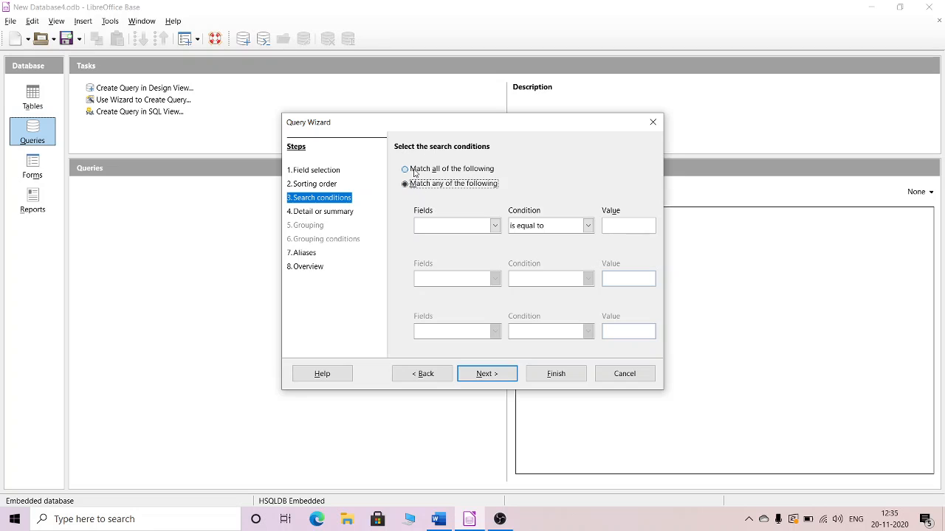
pyautogui.click(415, 173)
pyautogui.click(589, 226)
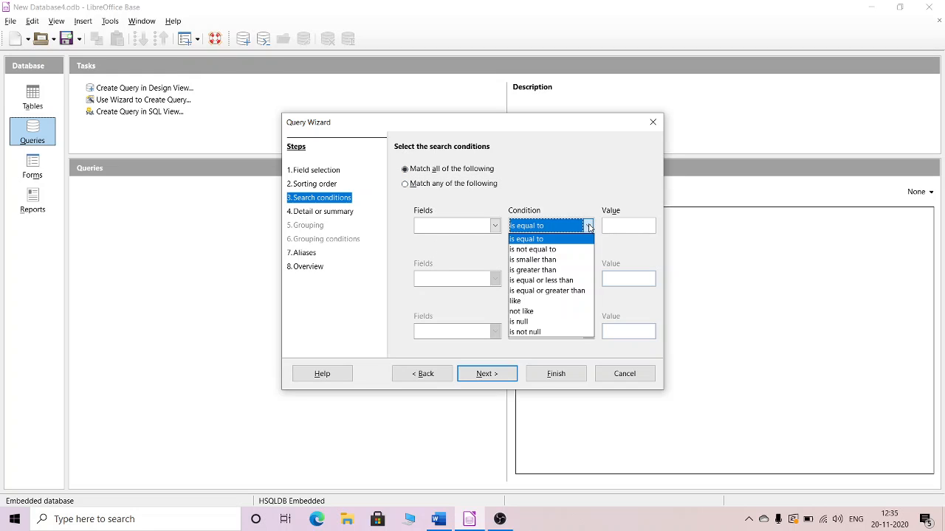
pyautogui.click(572, 239)
pyautogui.click(624, 228)
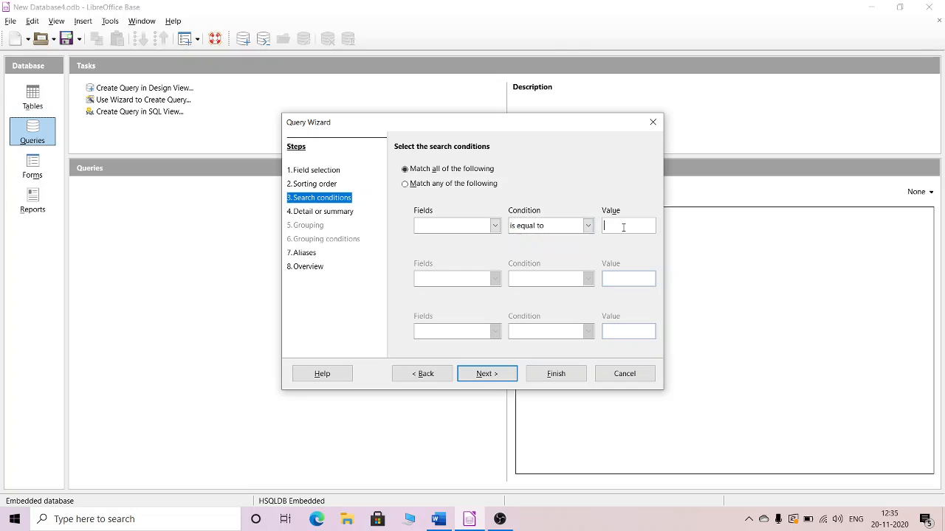
pyautogui.click(494, 225)
pyautogui.click(535, 256)
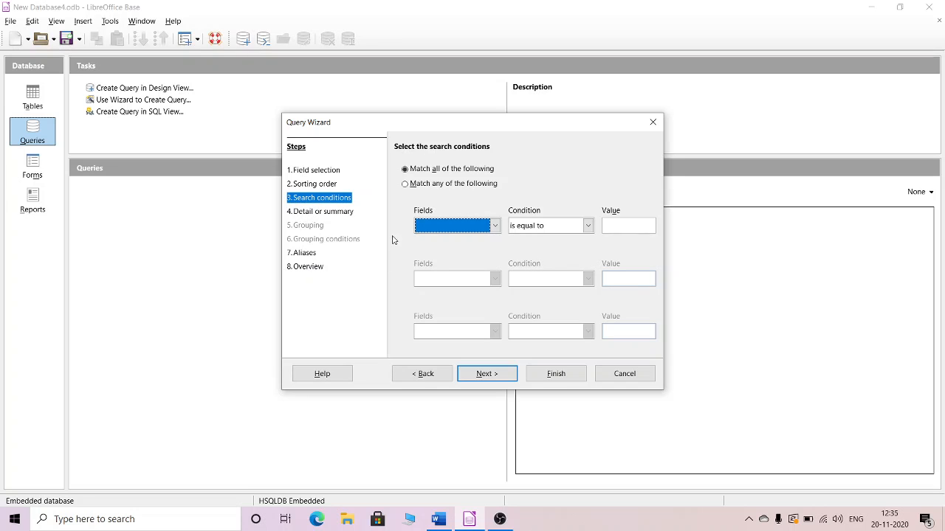
pyautogui.click(481, 374)
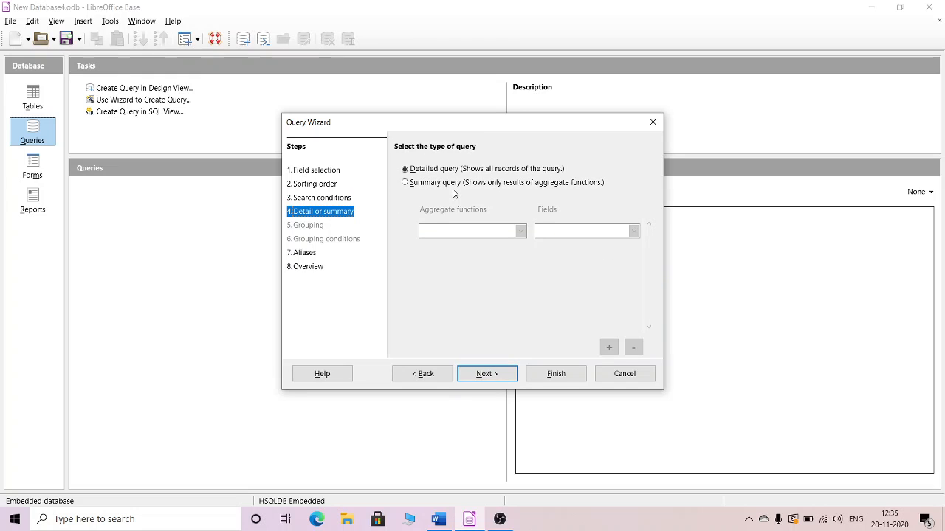
# Step: Add the search condition student.ID is equal to 0, keep the detailed query type, and proceed to the aliases
pyautogui.click(334, 200)
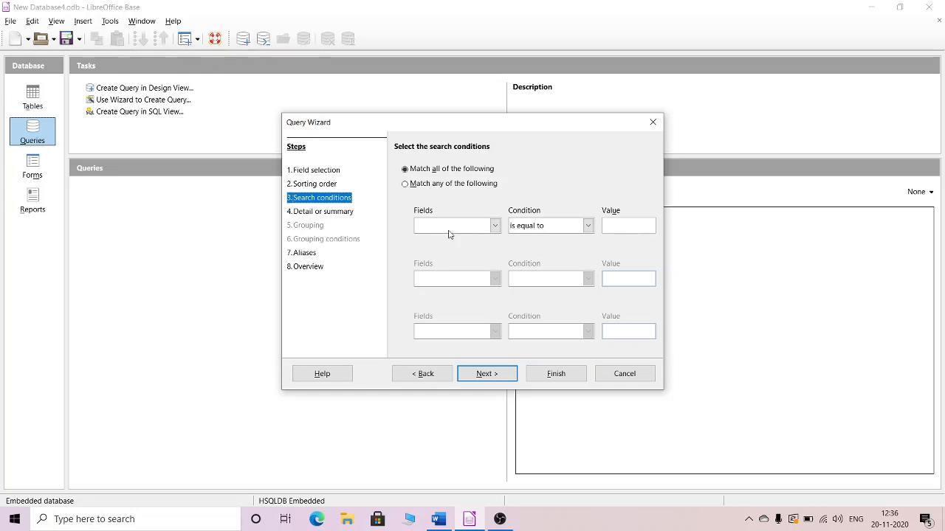
pyautogui.click(494, 227)
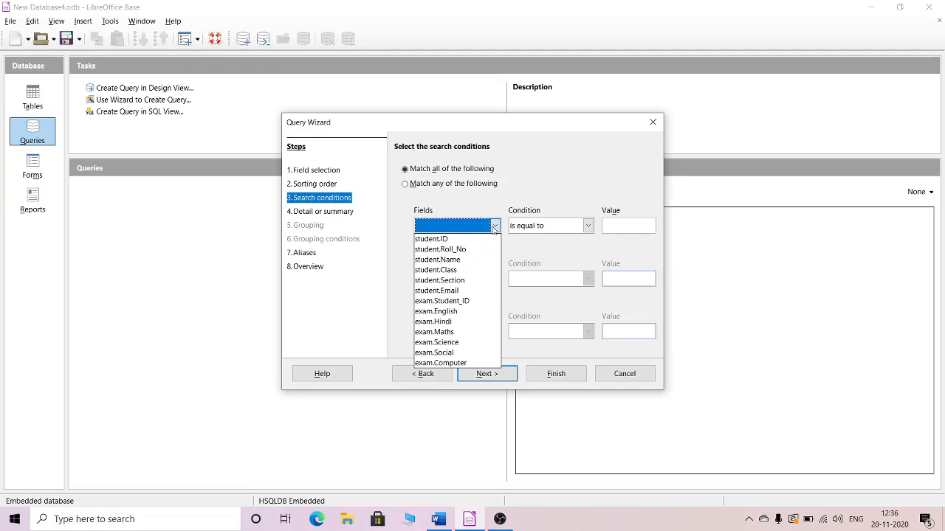
pyautogui.click(471, 244)
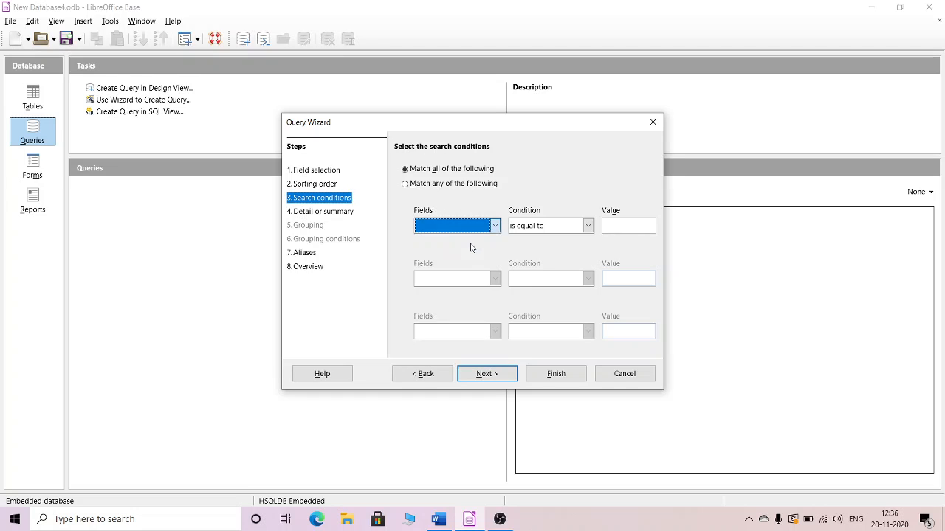
pyautogui.click(629, 225)
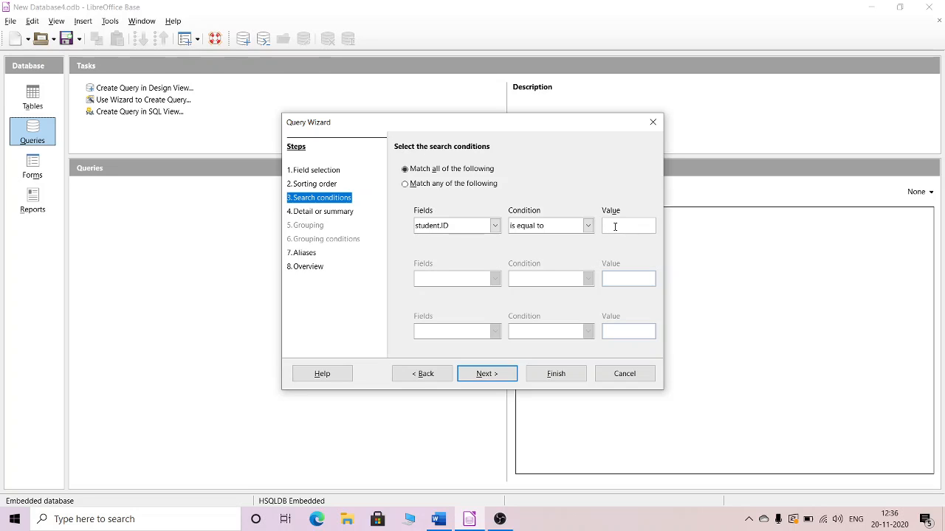
pyautogui.write('0')
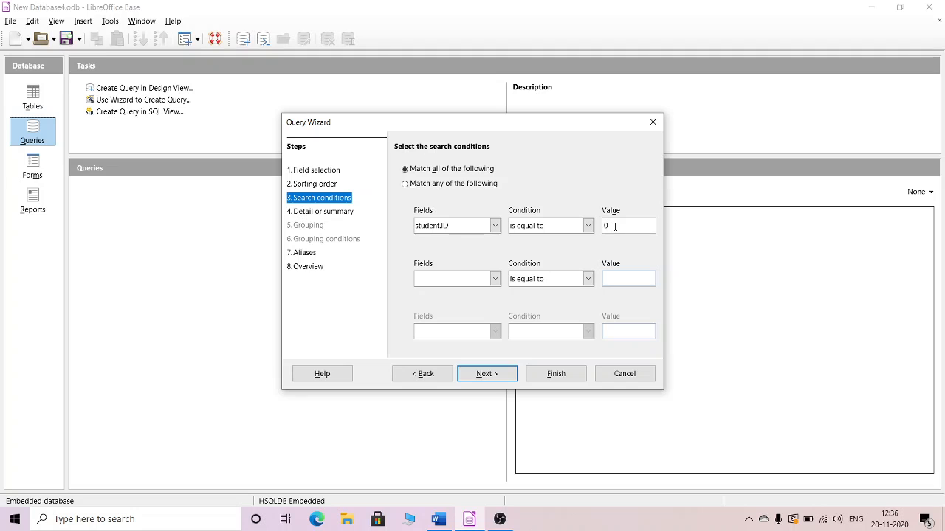
pyautogui.click(493, 375)
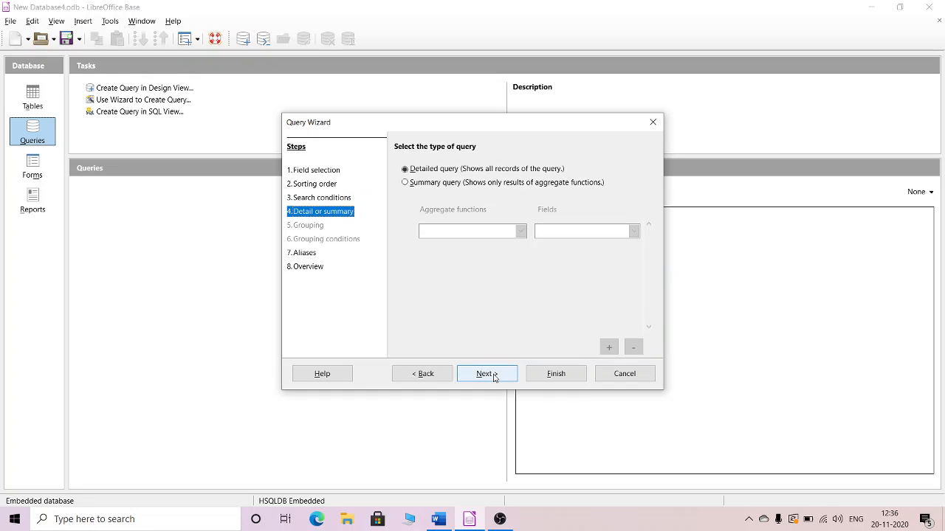
pyautogui.click(487, 374)
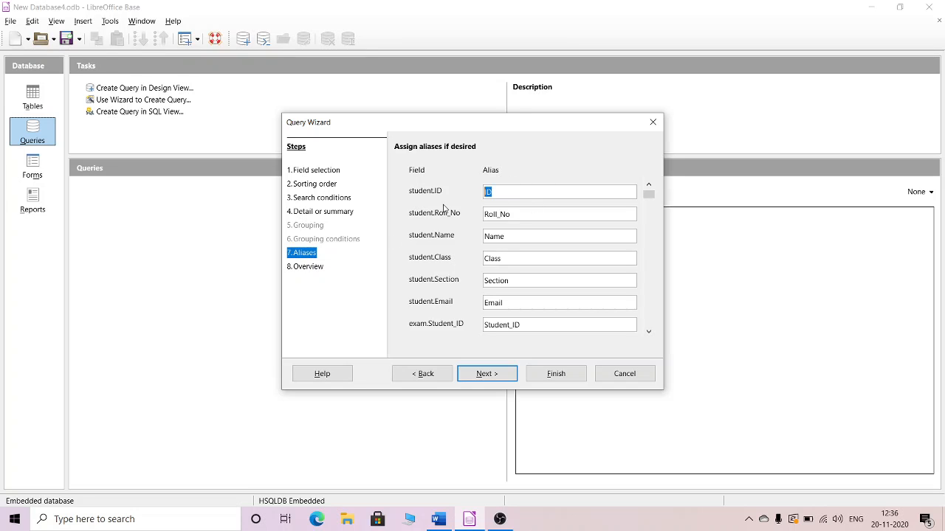
# Step: Change the alias of student.Roll_No to "Roll No" and the alias of student.Name to "Student Name"
pyautogui.click(537, 215)
pyautogui.doubleClick(537, 215)
pyautogui.doubleClick(488, 237)
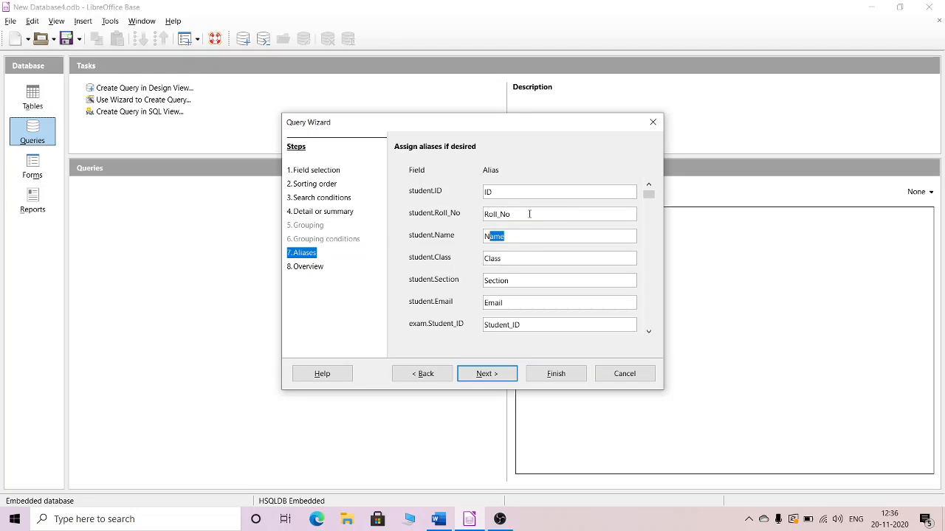
pyautogui.click(507, 214)
pyautogui.press('BackSpace')
pyautogui.moveTo(521, 236); pyautogui.dragTo(459, 236)
pyautogui.write('Sgtudent')
pyautogui.click(492, 236)
pyautogui.press('BackSpace')
# Step: Proceed to the overview, finish the wizard with the option to display the query, and close the result view
pyautogui.click(498, 377)
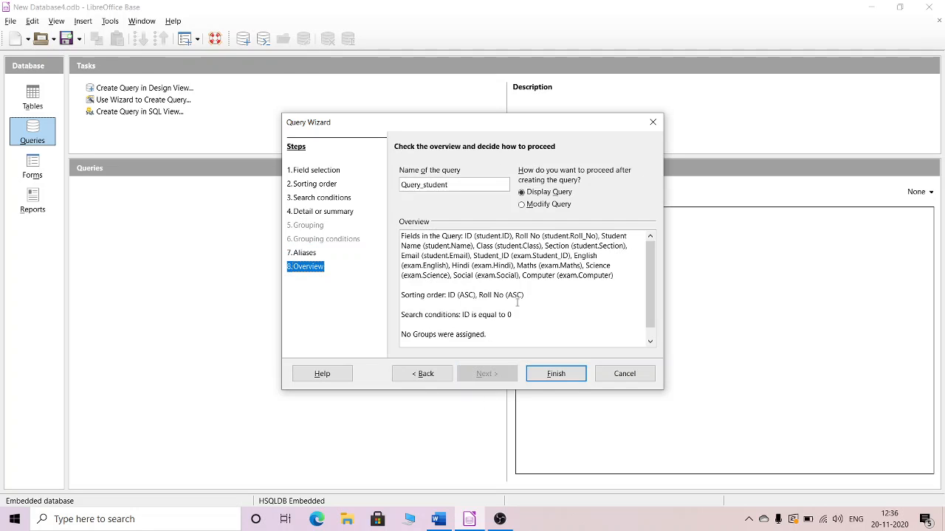
pyautogui.click(554, 374)
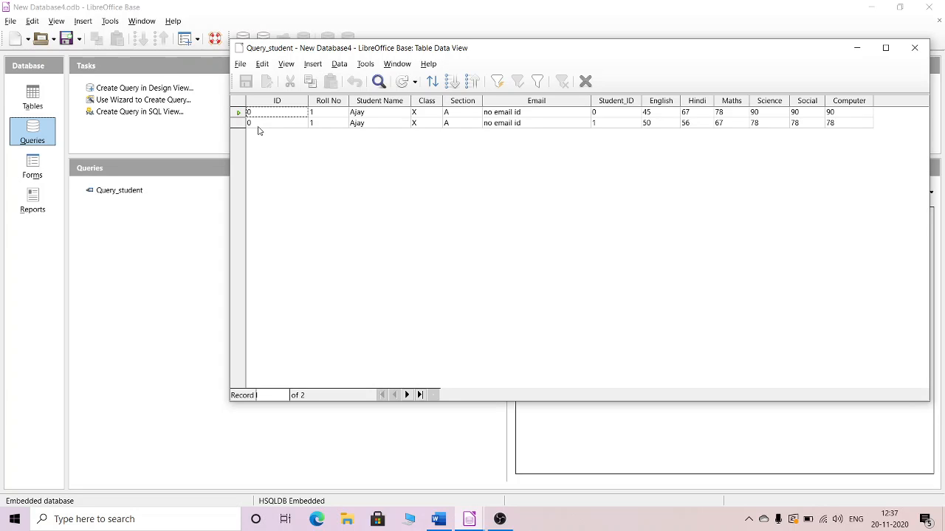
pyautogui.click(915, 49)
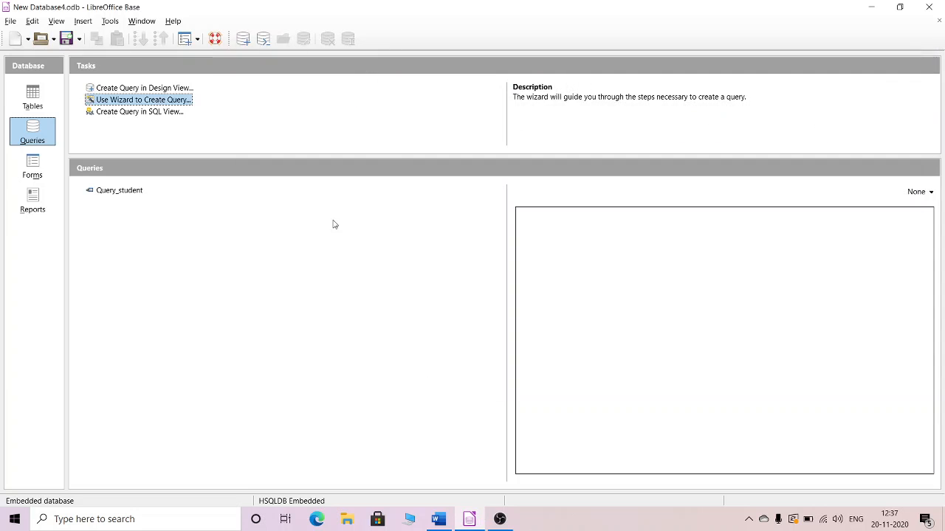
# Step: Open Query_student for editing in the query design view
pyautogui.click(119, 190)
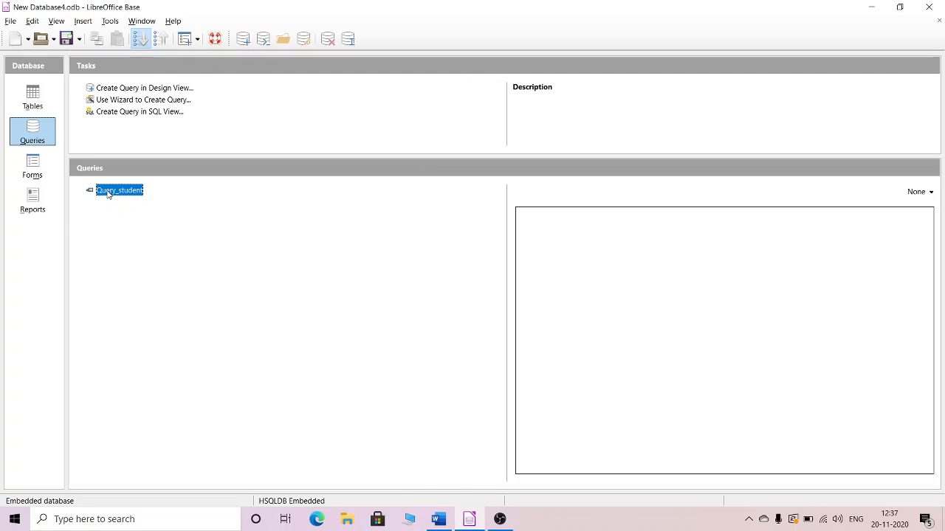
pyautogui.rightClick(131, 193)
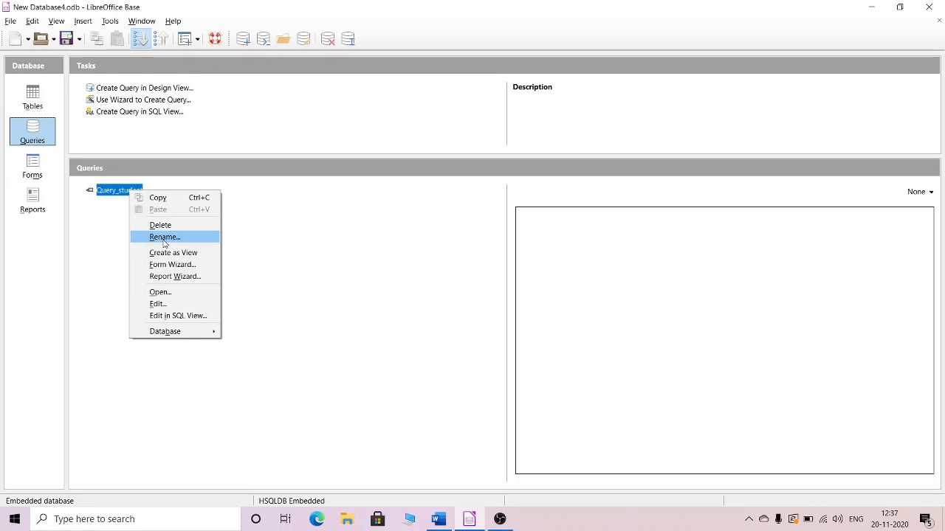
pyautogui.click(160, 239)
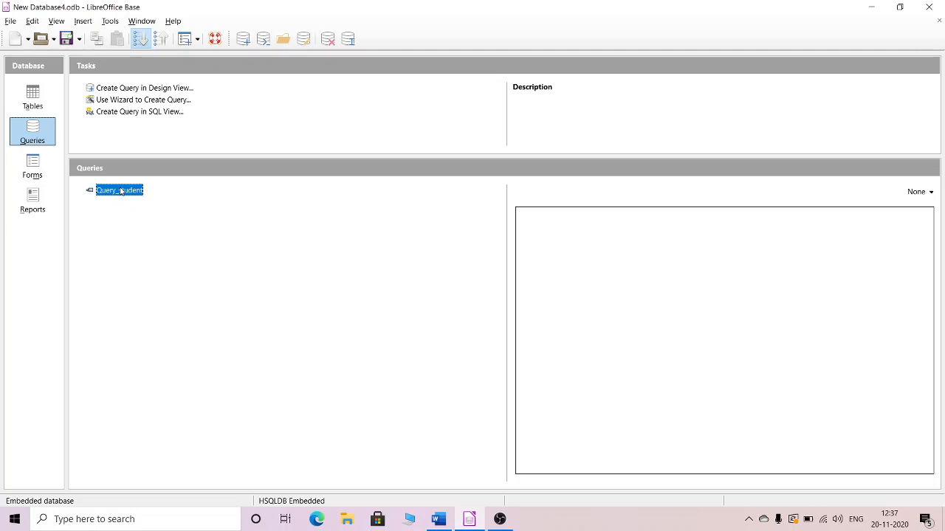
pyautogui.rightClick(122, 191)
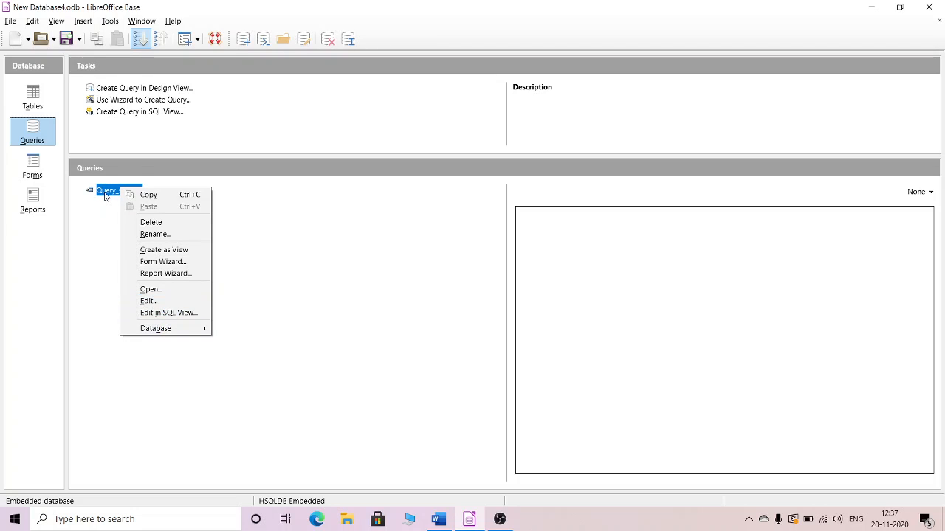
pyautogui.click(104, 194)
pyautogui.rightClick(122, 191)
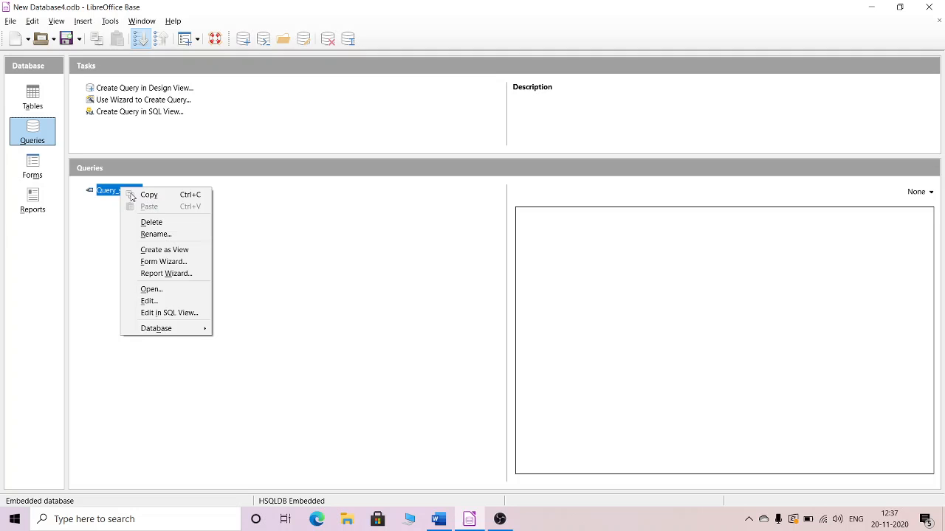
pyautogui.click(174, 305)
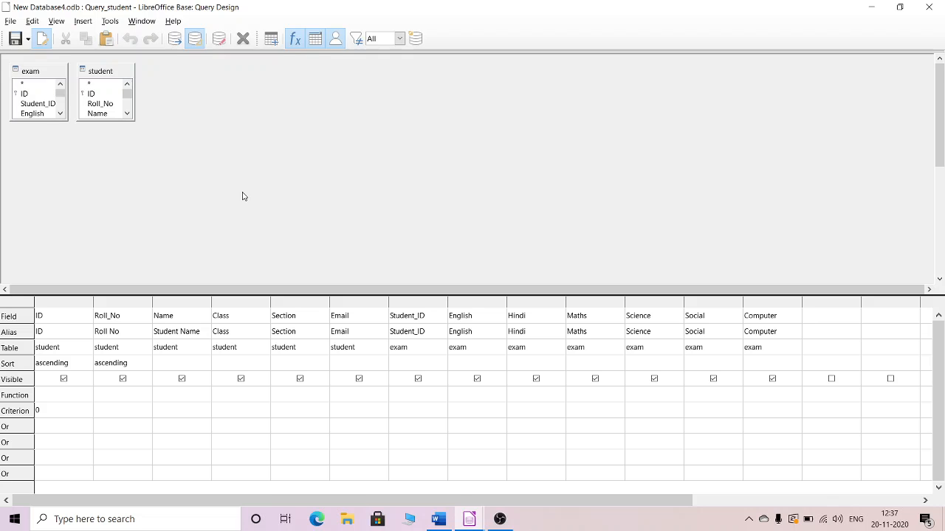
# Step: Move the student table away from the exam table and enlarge both table windows to show all their fields
pyautogui.moveTo(111, 83); pyautogui.dragTo(311, 117)
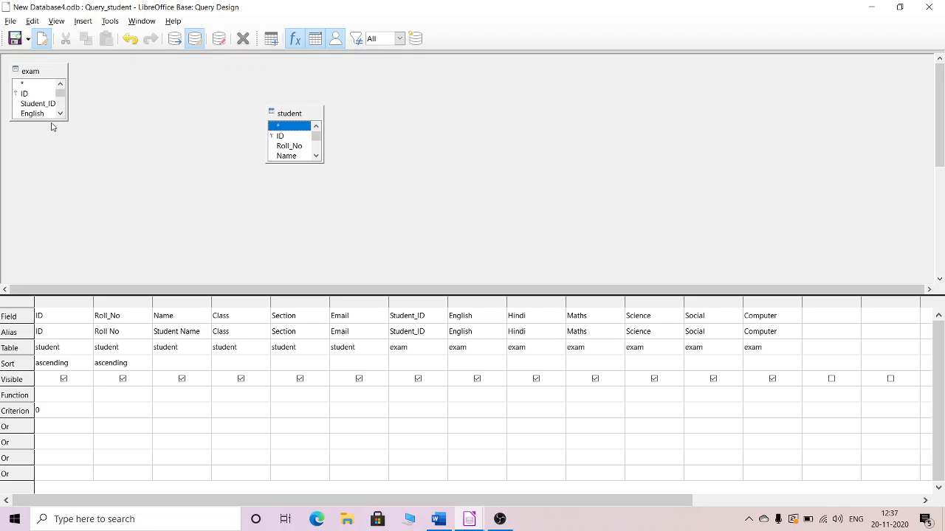
pyautogui.moveTo(51, 121); pyautogui.dragTo(51, 204)
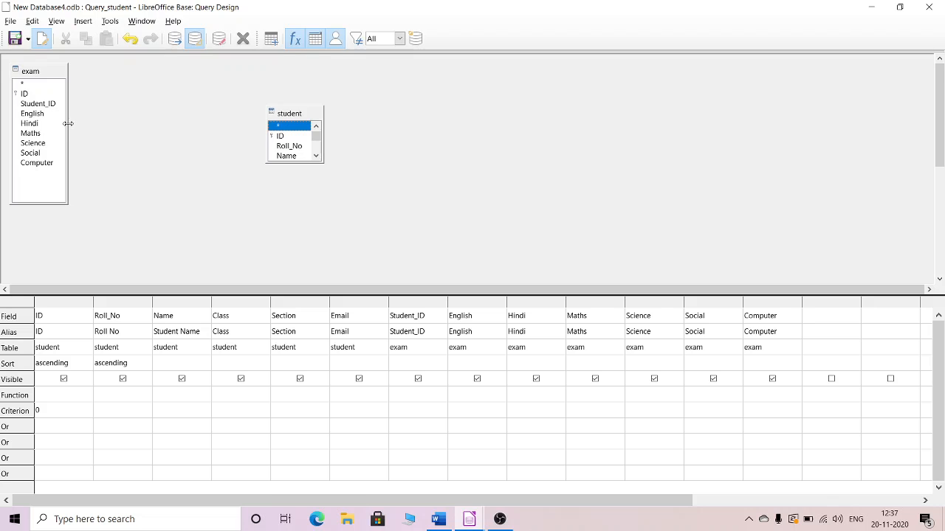
pyautogui.moveTo(67, 123); pyautogui.dragTo(152, 124)
pyautogui.moveTo(288, 112); pyautogui.dragTo(301, 82)
pyautogui.moveTo(305, 133); pyautogui.dragTo(317, 208)
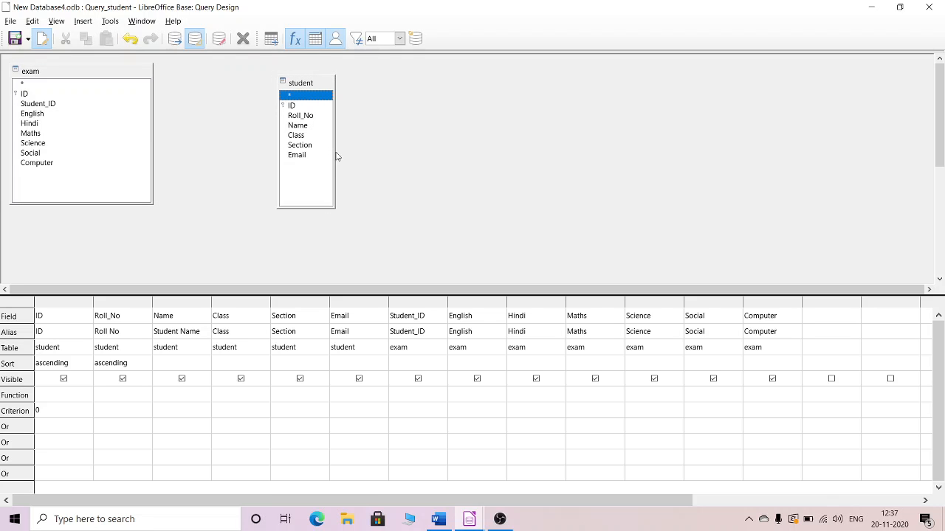
pyautogui.moveTo(334, 152); pyautogui.dragTo(457, 154)
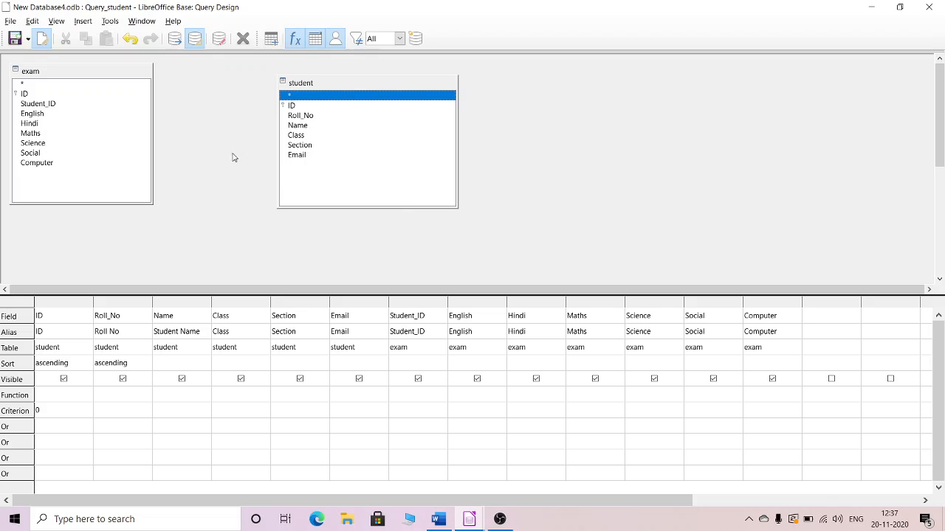
# Step: Place the exam table to the right of the student table and join student.ID to exam.Student_ID
pyautogui.click(43, 104)
pyautogui.moveTo(121, 73); pyautogui.dragTo(645, 81)
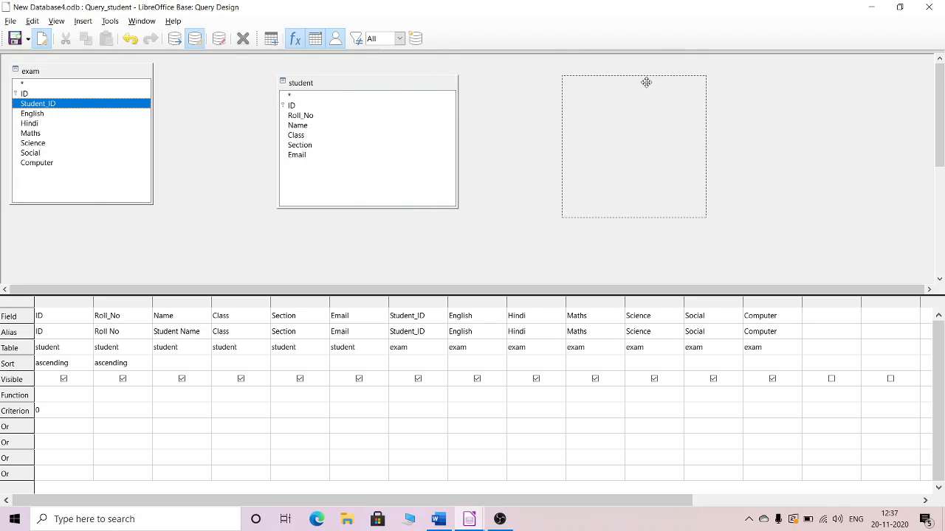
pyautogui.click(289, 107)
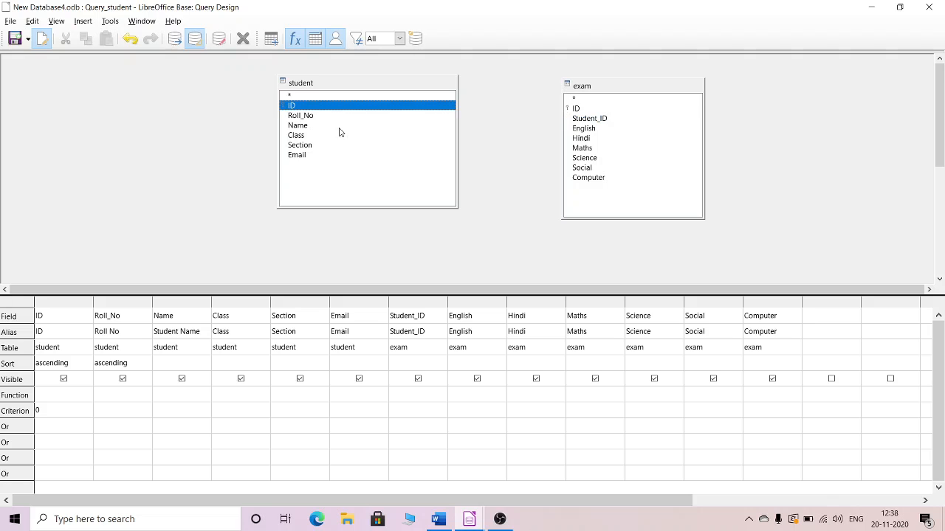
pyautogui.moveTo(296, 107); pyautogui.dragTo(580, 124)
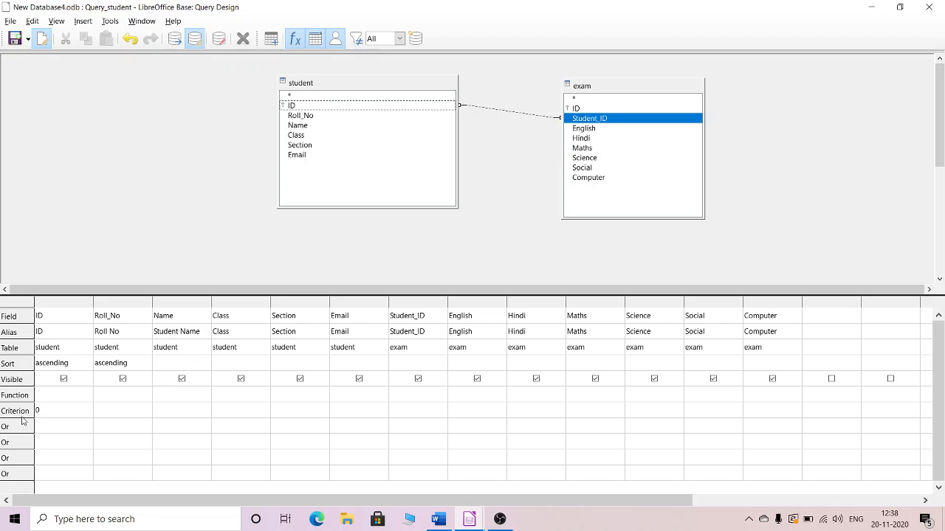
# Step: Remove the criterion 0 from the student ID column, and close the query design saving the changes
pyautogui.click(57, 410)
pyautogui.moveTo(57, 410); pyautogui.dragTo(17, 417)
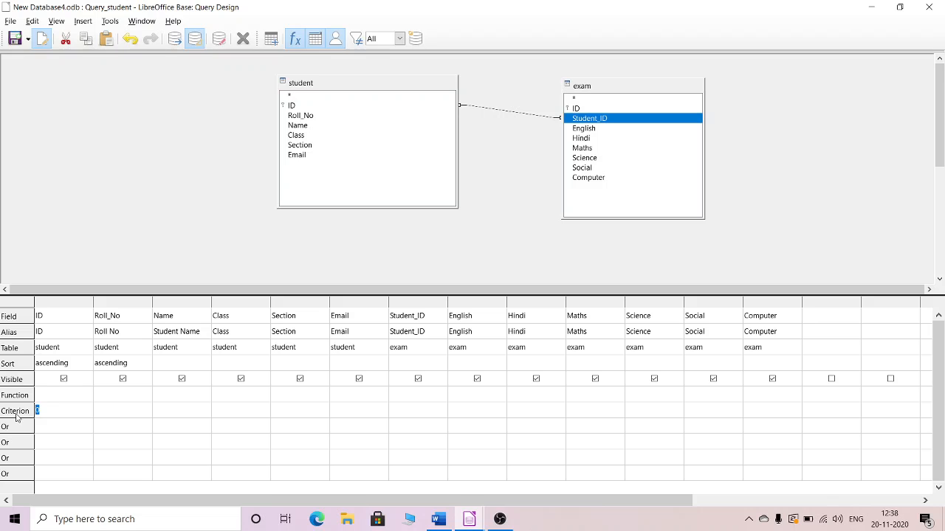
pyautogui.press('Delete')
pyautogui.click(79, 398)
pyautogui.click(42, 417)
pyautogui.click(291, 106)
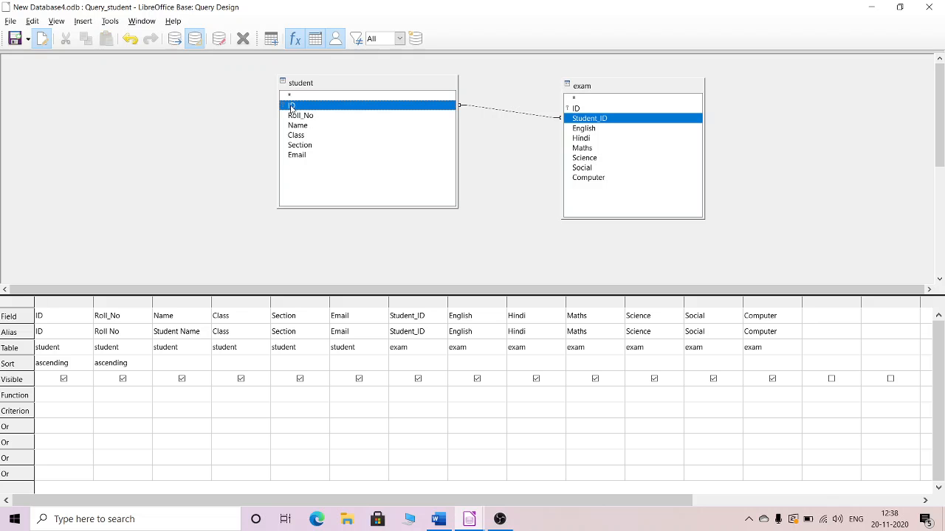
pyautogui.click(929, 7)
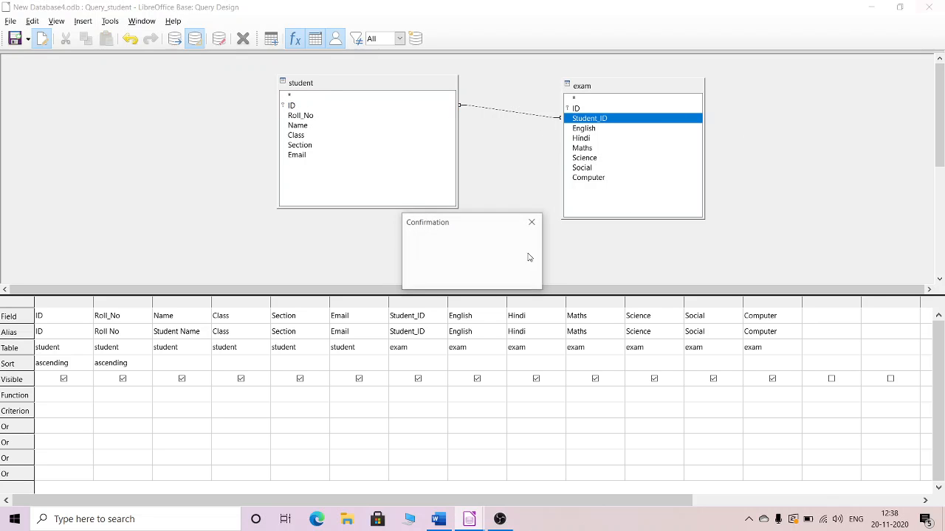
pyautogui.click(463, 280)
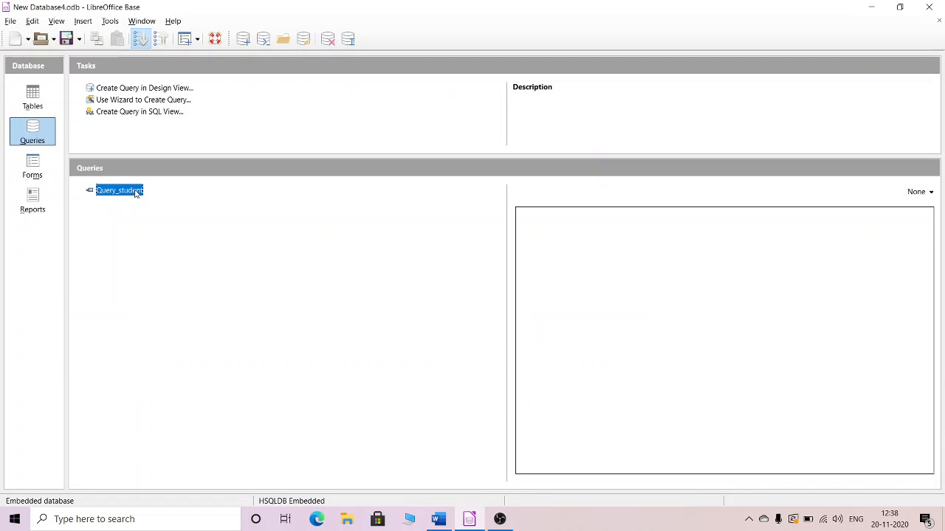
# Step: Open Query_student in a maximized window to examine the joined student and exam records, and close it
pyautogui.doubleClick(135, 194)
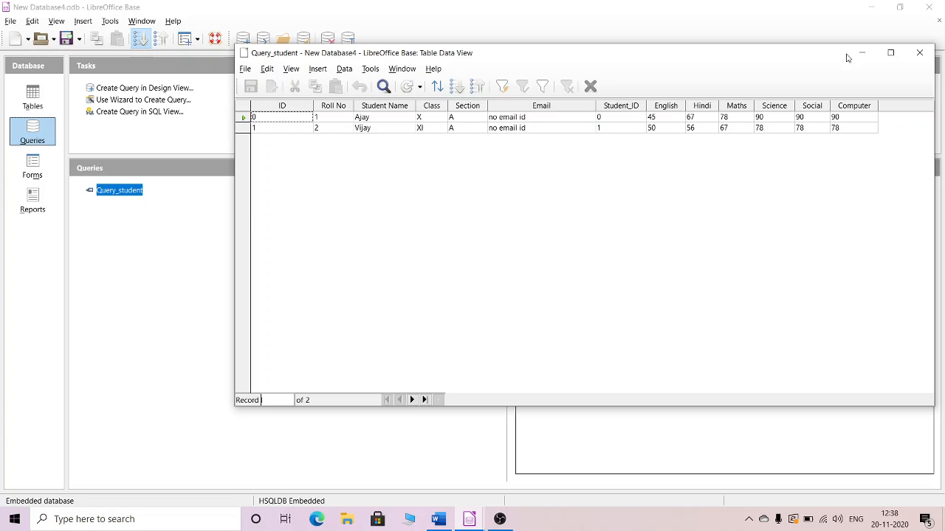
pyautogui.click(890, 52)
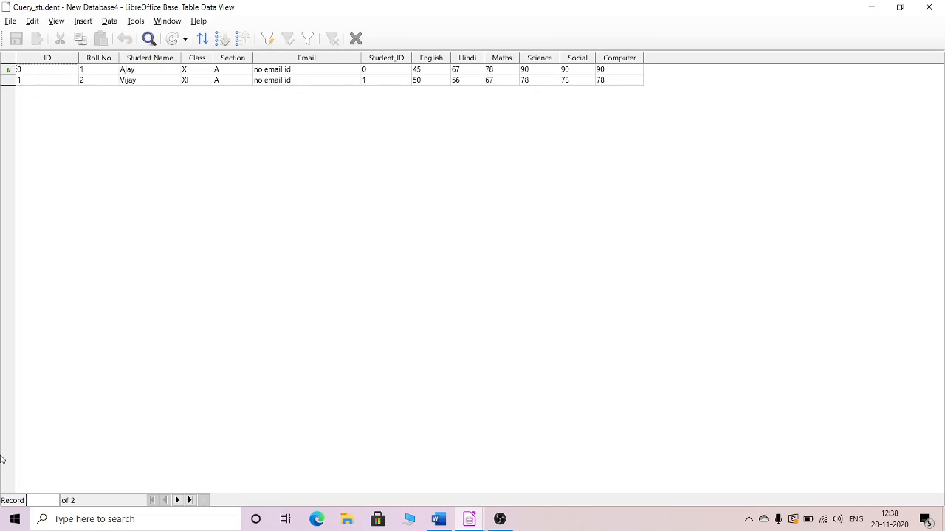
pyautogui.click(934, 9)
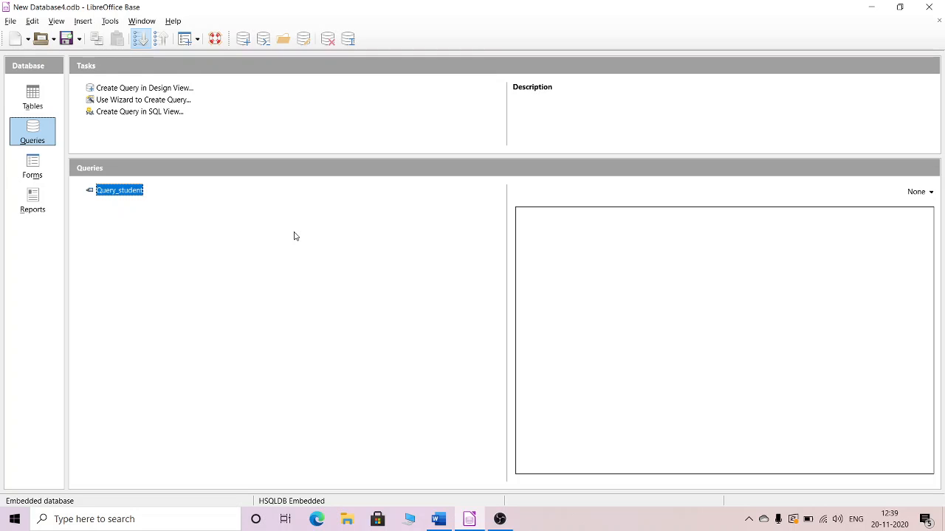
pyautogui.click(510, 524)
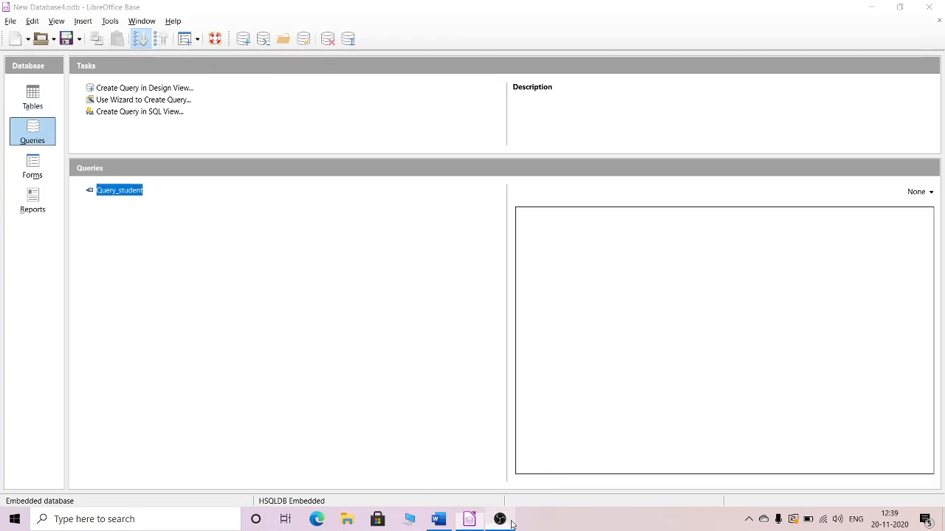
pyautogui.click(501, 517)
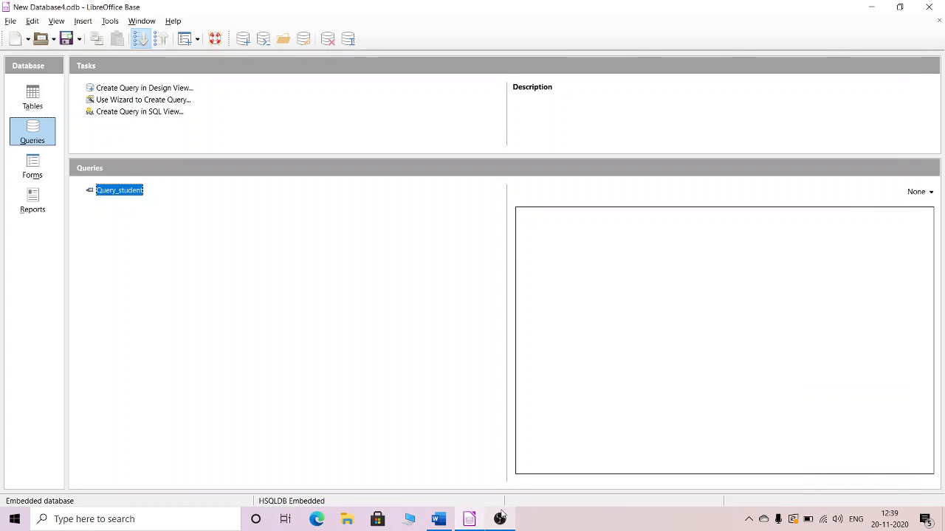